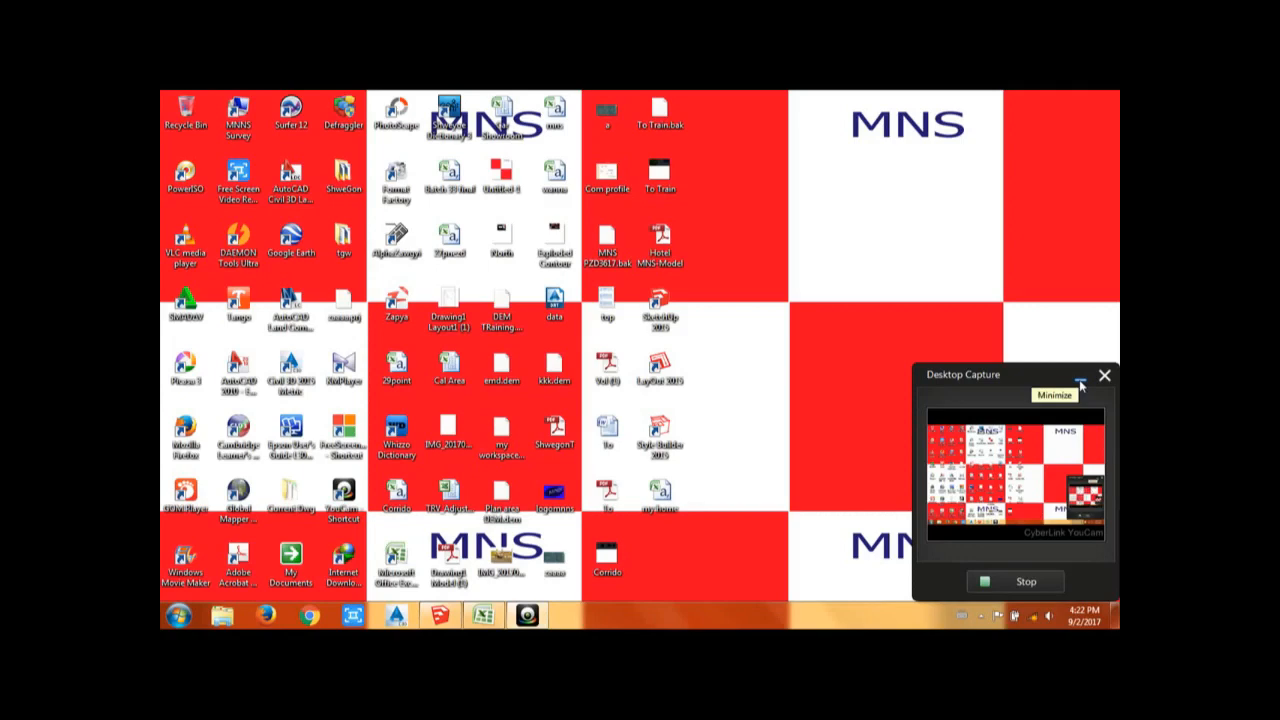
# Step: Open the my home CSV file and review its PointID, N(Y), E(X), Z and description columns
pyautogui.click(1080, 384)
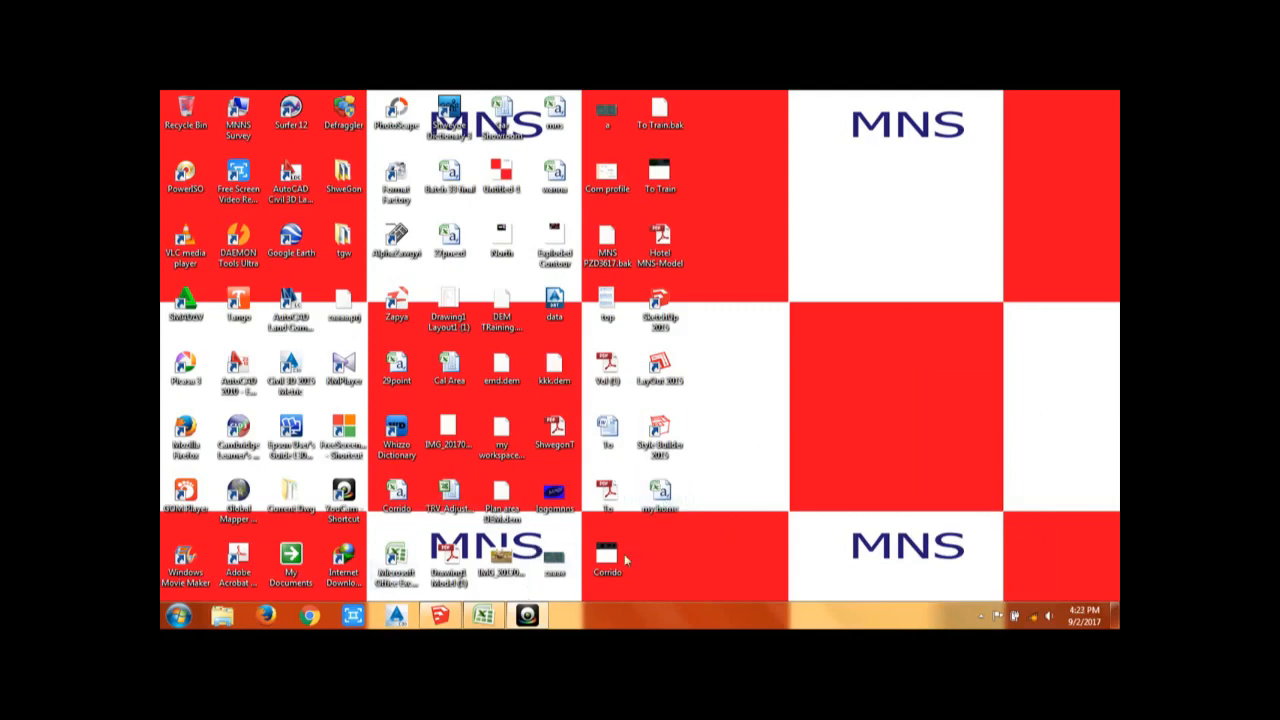
pyautogui.doubleClick(660, 500)
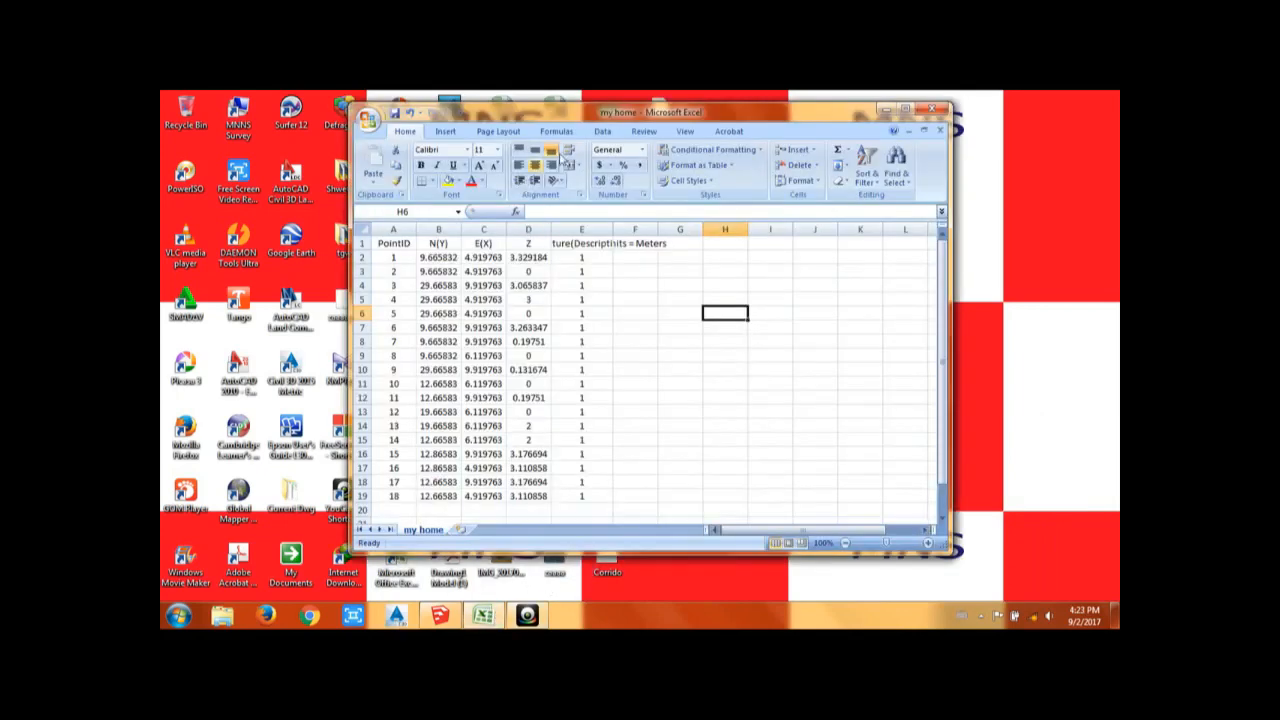
pyautogui.click(393, 229)
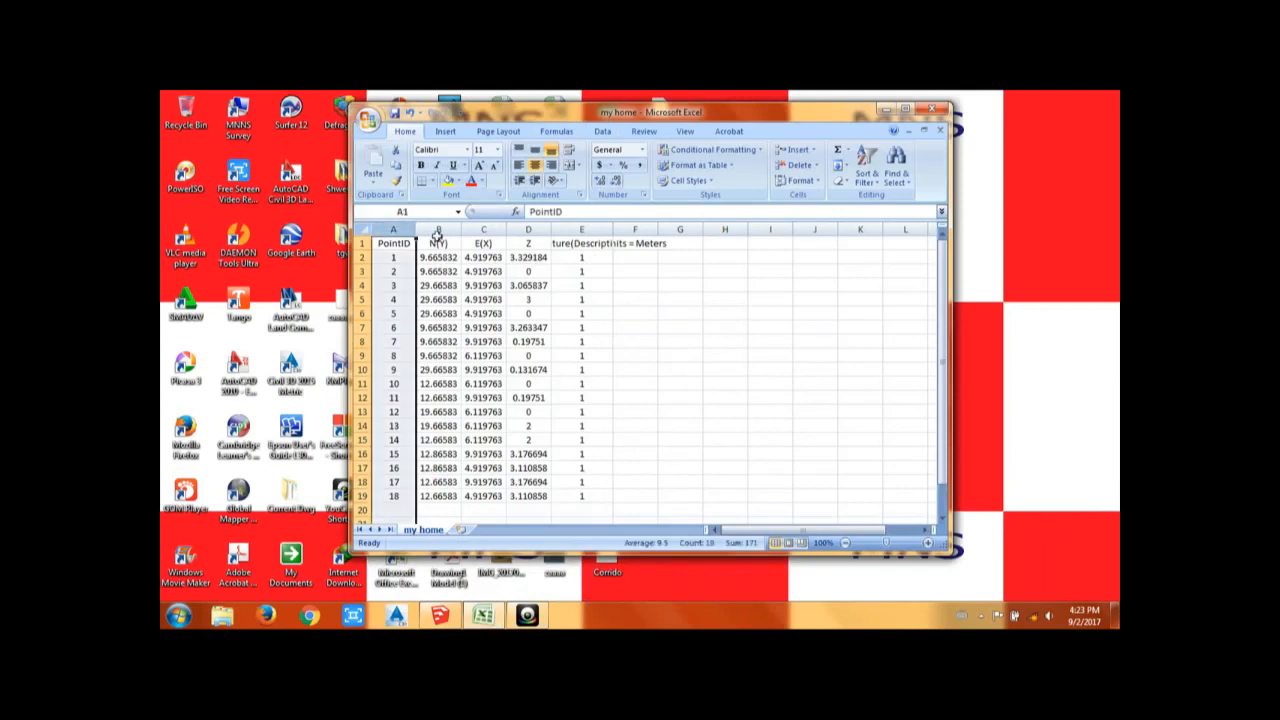
pyautogui.click(438, 229)
pyautogui.click(484, 229)
pyautogui.click(529, 229)
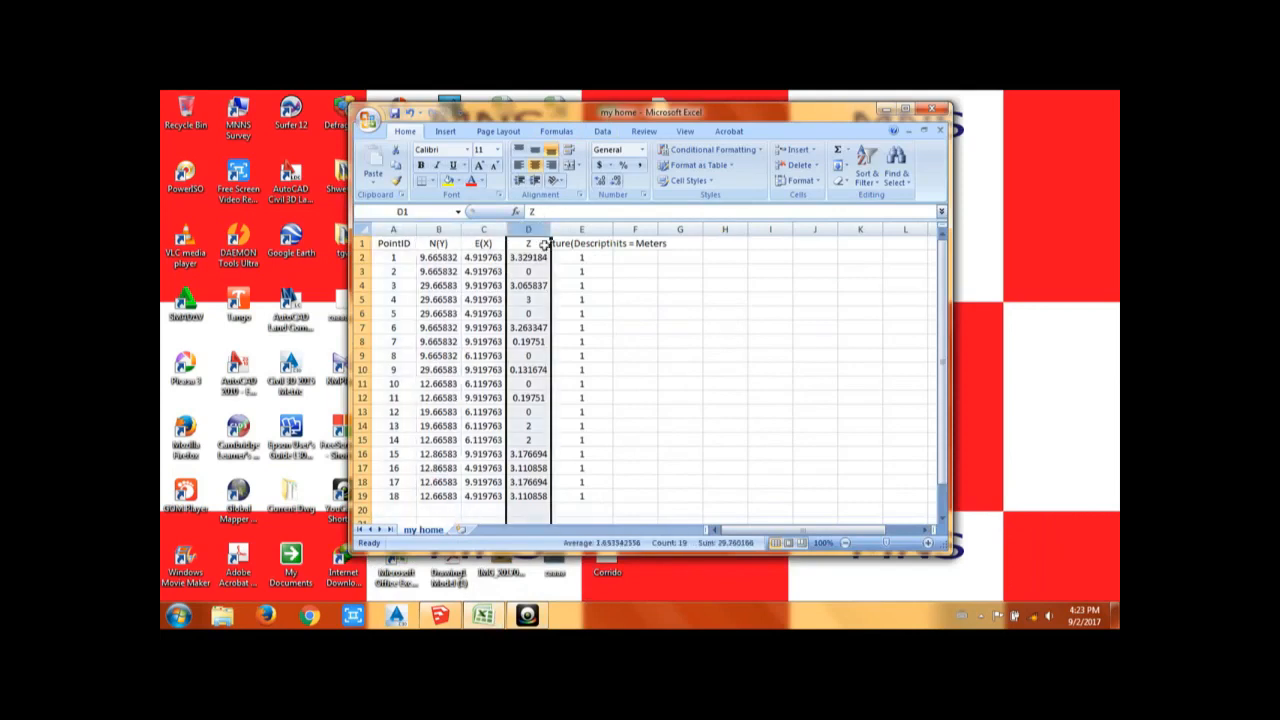
pyautogui.click(582, 230)
pyautogui.moveTo(393, 229); pyautogui.dragTo(581, 229)
pyautogui.click(678, 381)
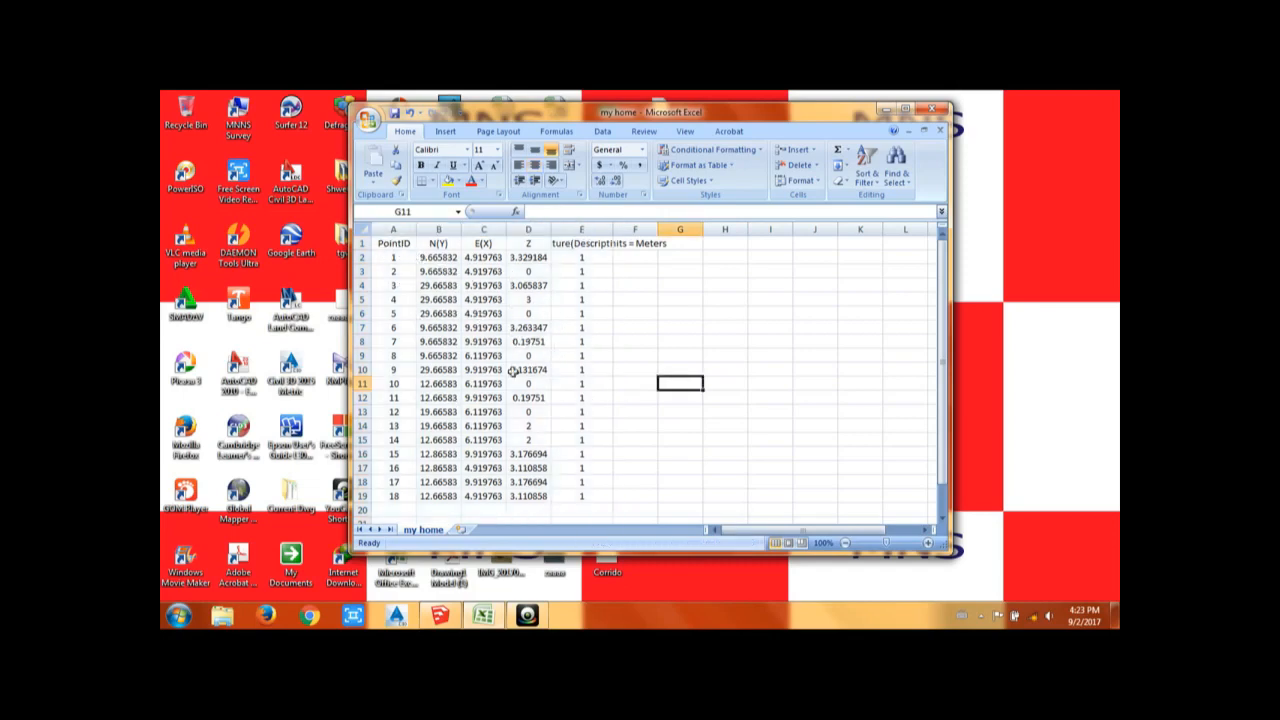
# Step: Check the rows for points 1 and 3 in the my home sheet and close the file without saving
pyautogui.click(362, 258)
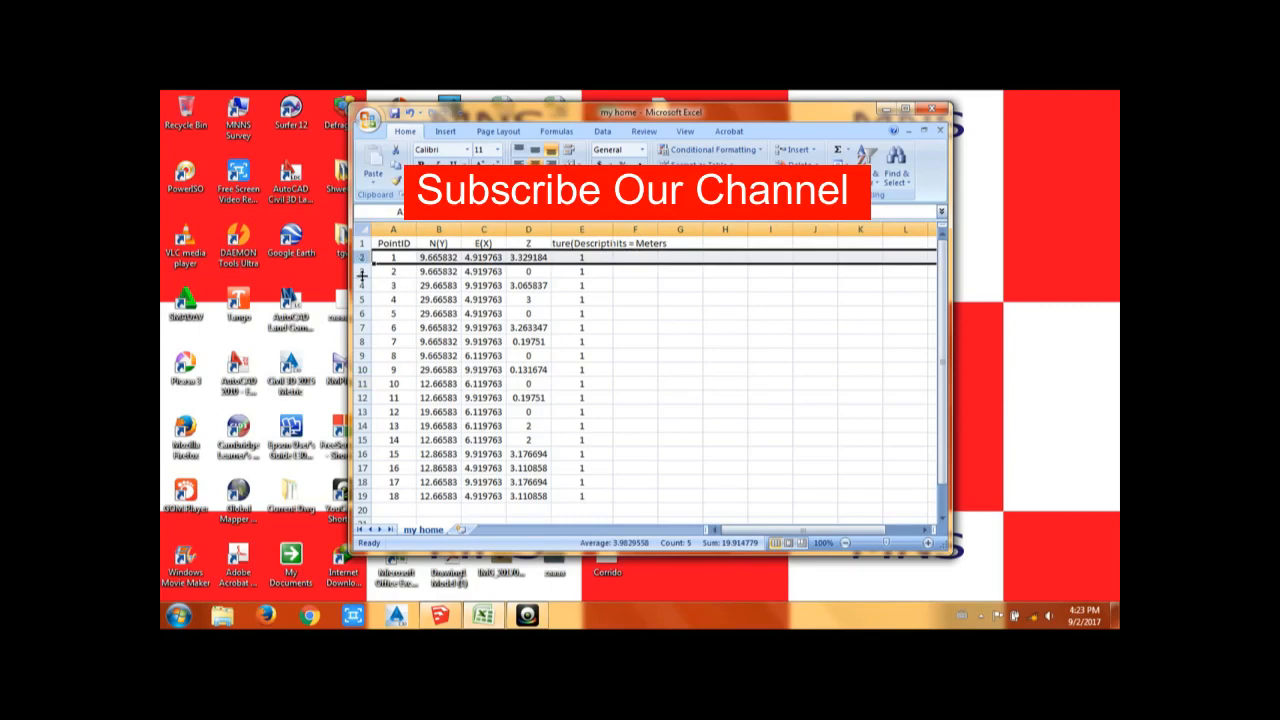
pyautogui.click(362, 285)
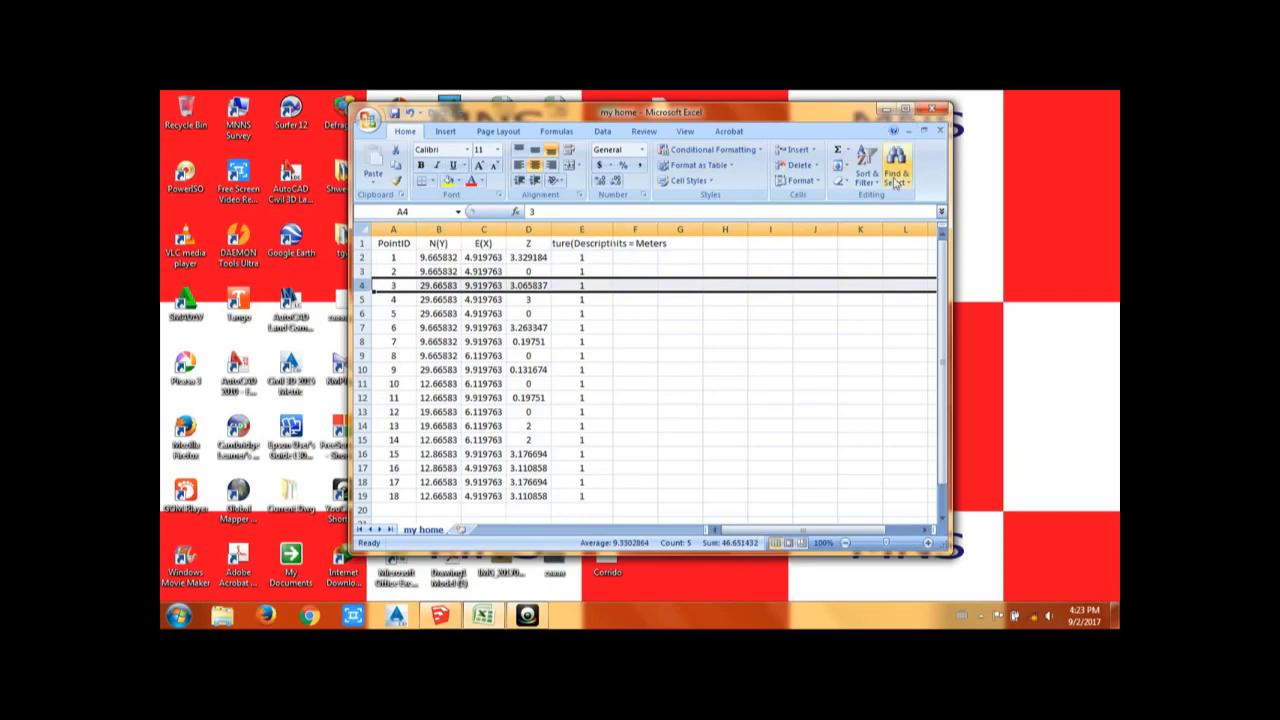
pyautogui.click(931, 108)
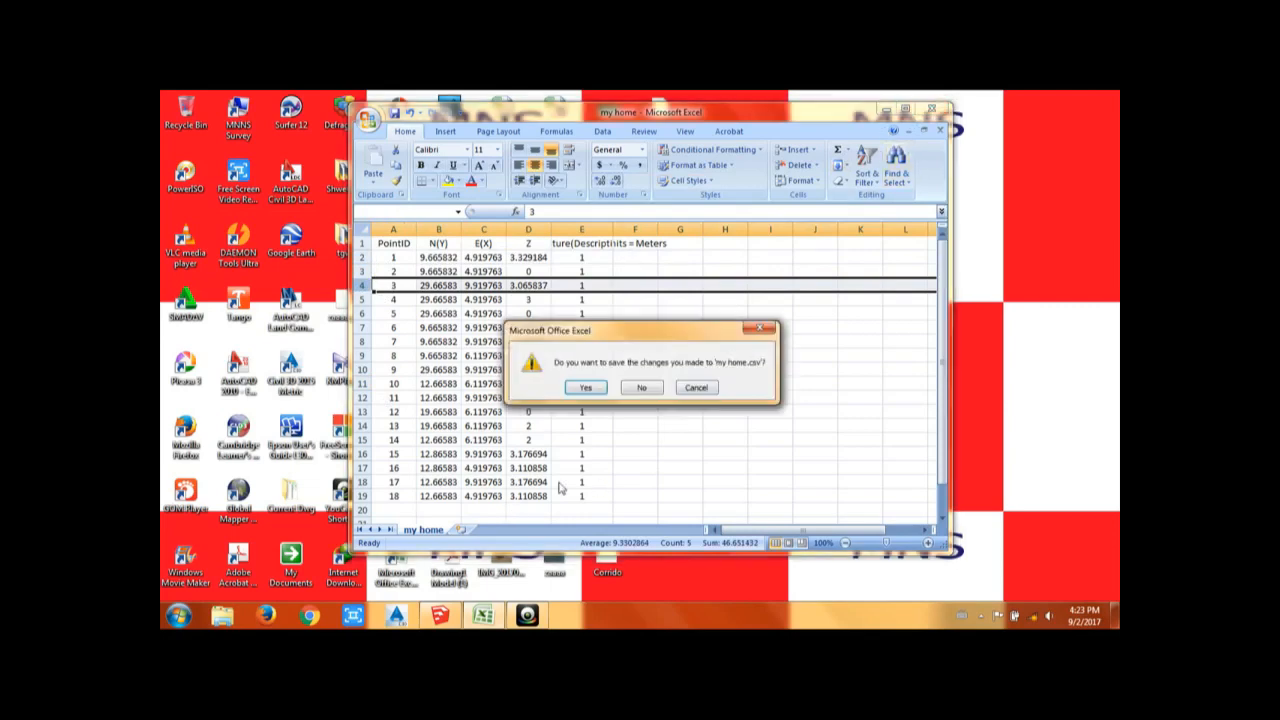
pyautogui.click(640, 388)
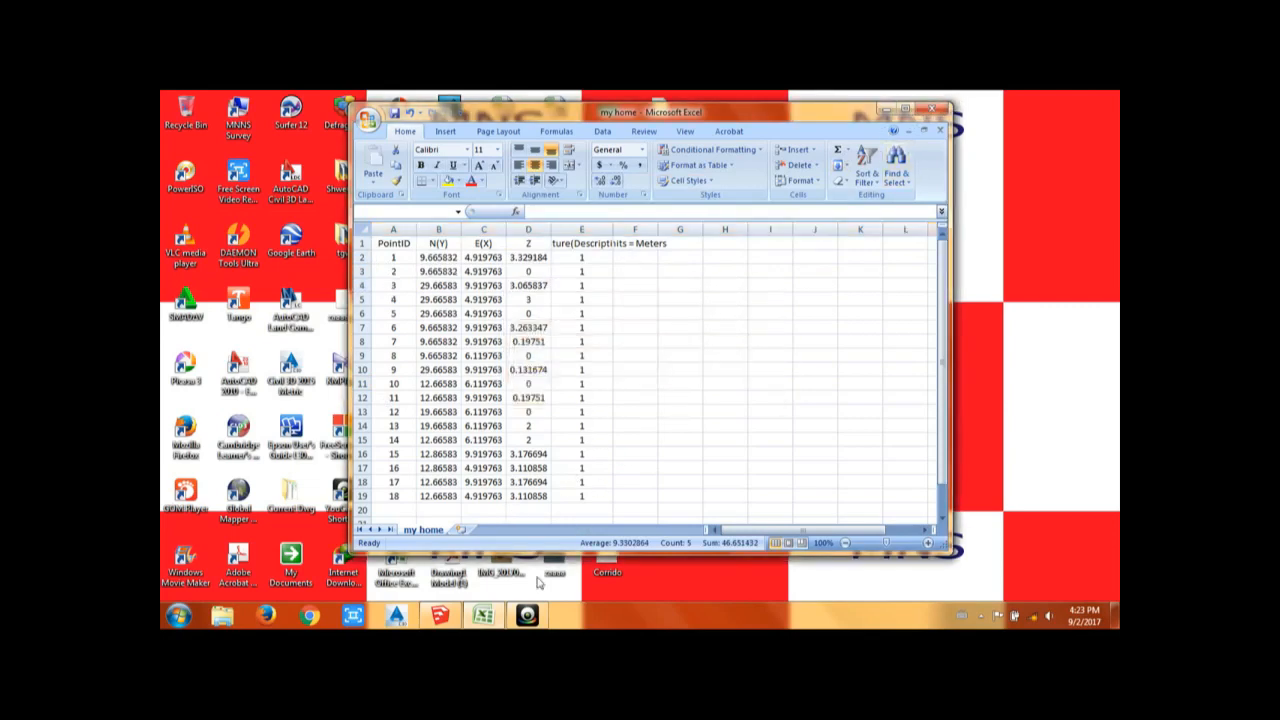
# Step: Switch to SketchUp and open the Point Gadget file import settings
pyautogui.click(440, 617)
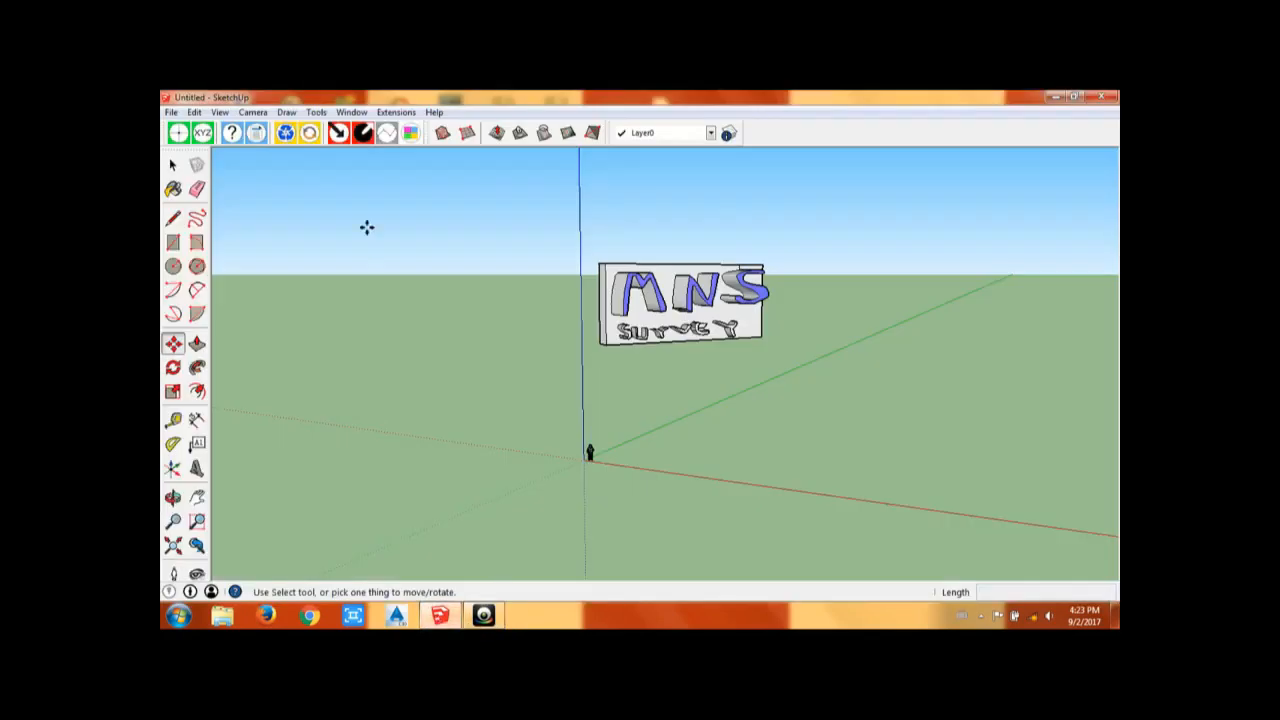
pyautogui.moveTo(700, 297); pyautogui.dragTo(702, 288, button='middle')
pyautogui.scroll(-5, 706, 335)
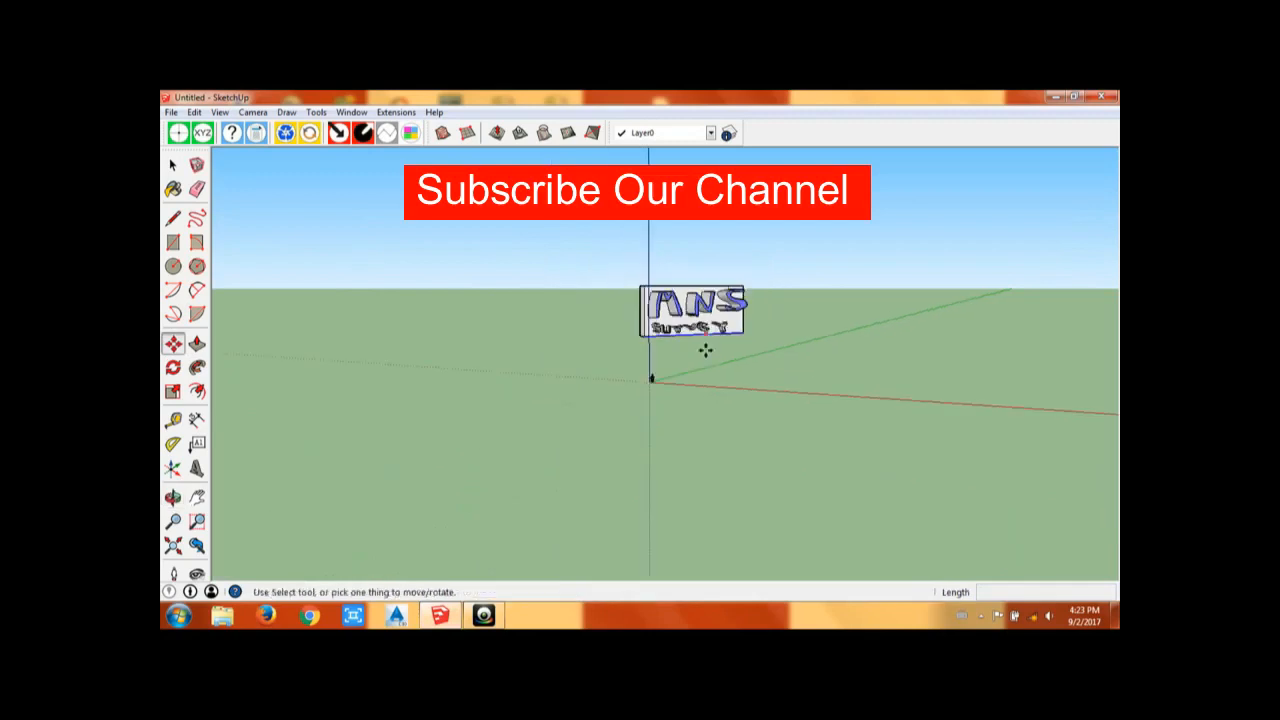
pyautogui.moveTo(706, 349)
pyautogui.mouseDown(button='middle')
pyautogui.moveTo(711, 377)
pyautogui.moveTo(749, 366)
pyautogui.moveTo(594, 351)
pyautogui.moveTo(611, 363)
pyautogui.mouseUp(button='middle')
pyautogui.scroll(1, 716, 378)
pyautogui.scroll(-1, 594, 351)
pyautogui.scroll(2, 612, 364)
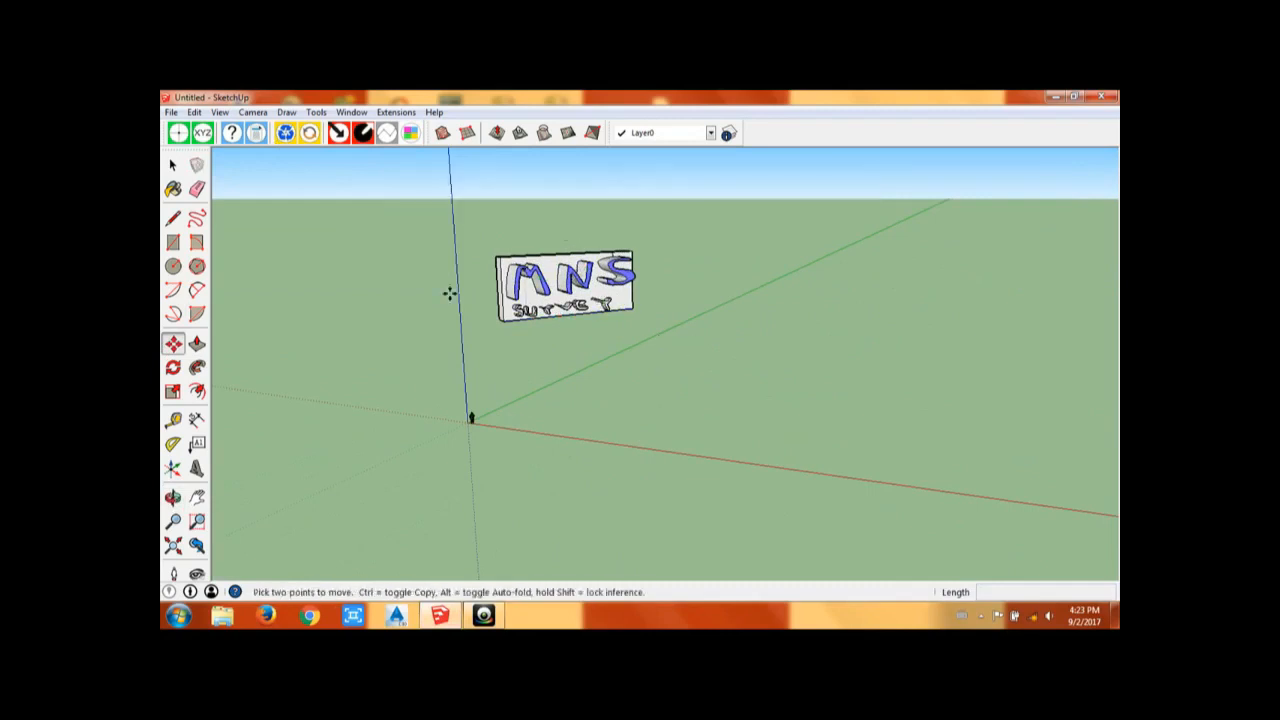
pyautogui.click(340, 133)
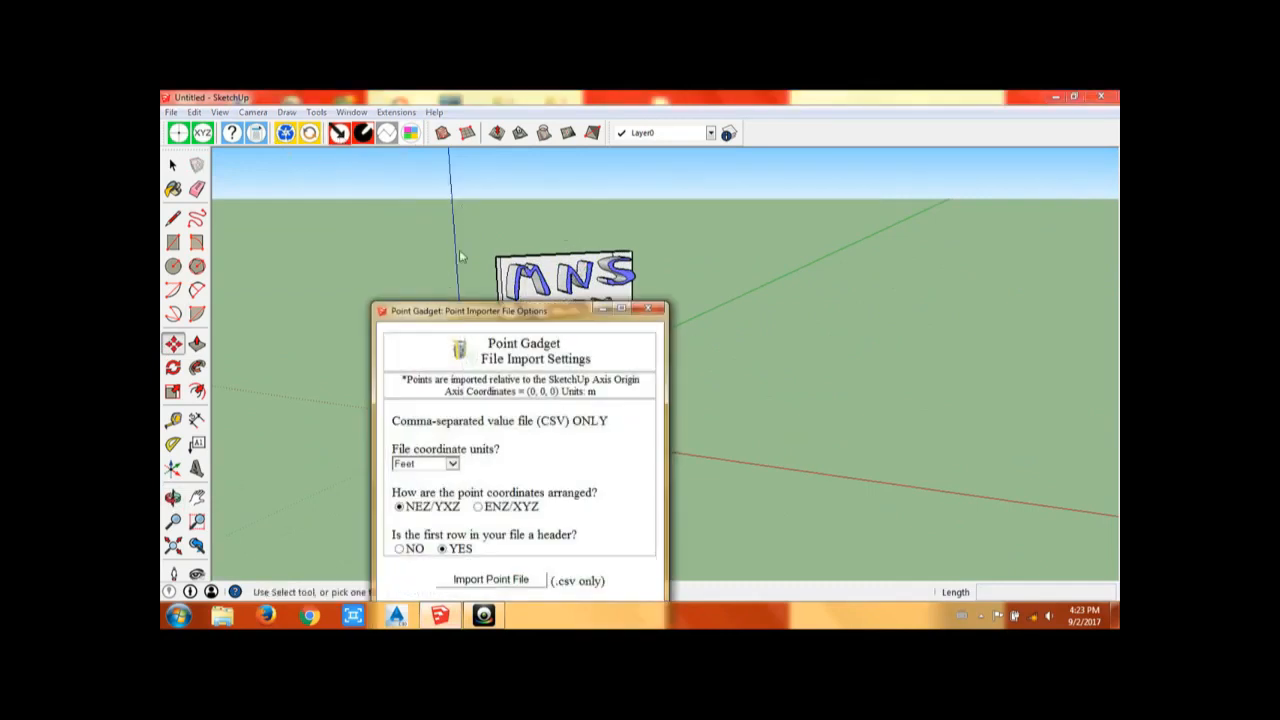
pyautogui.moveTo(530, 314); pyautogui.dragTo(570, 183)
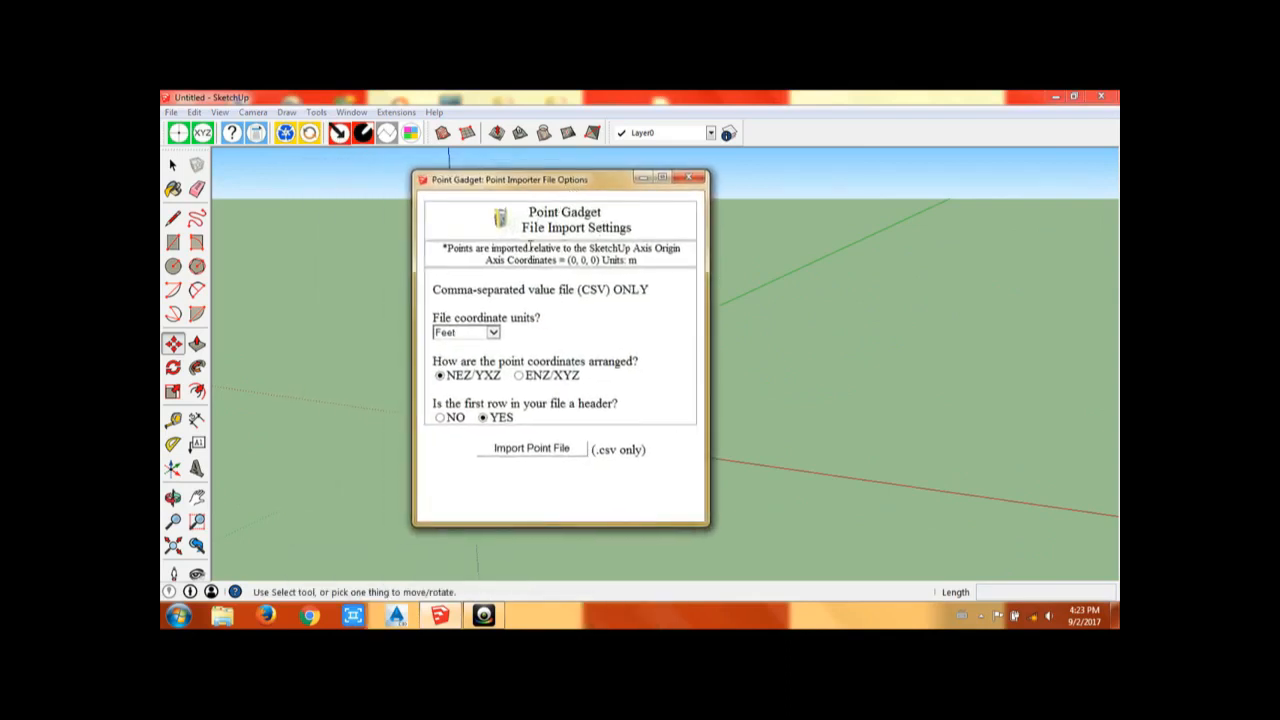
# Step: Set the file coordinate units to Meters and import the my home CSV point file from the Desktop
pyautogui.click(491, 337)
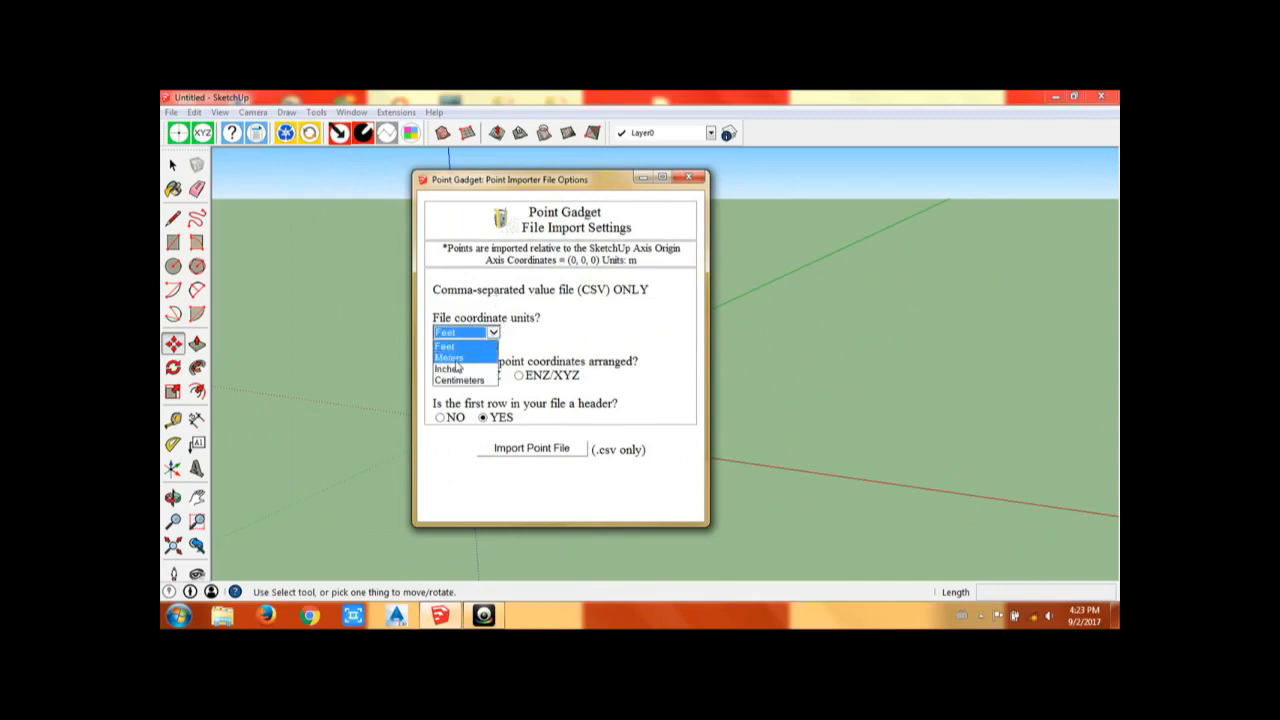
pyautogui.click(450, 358)
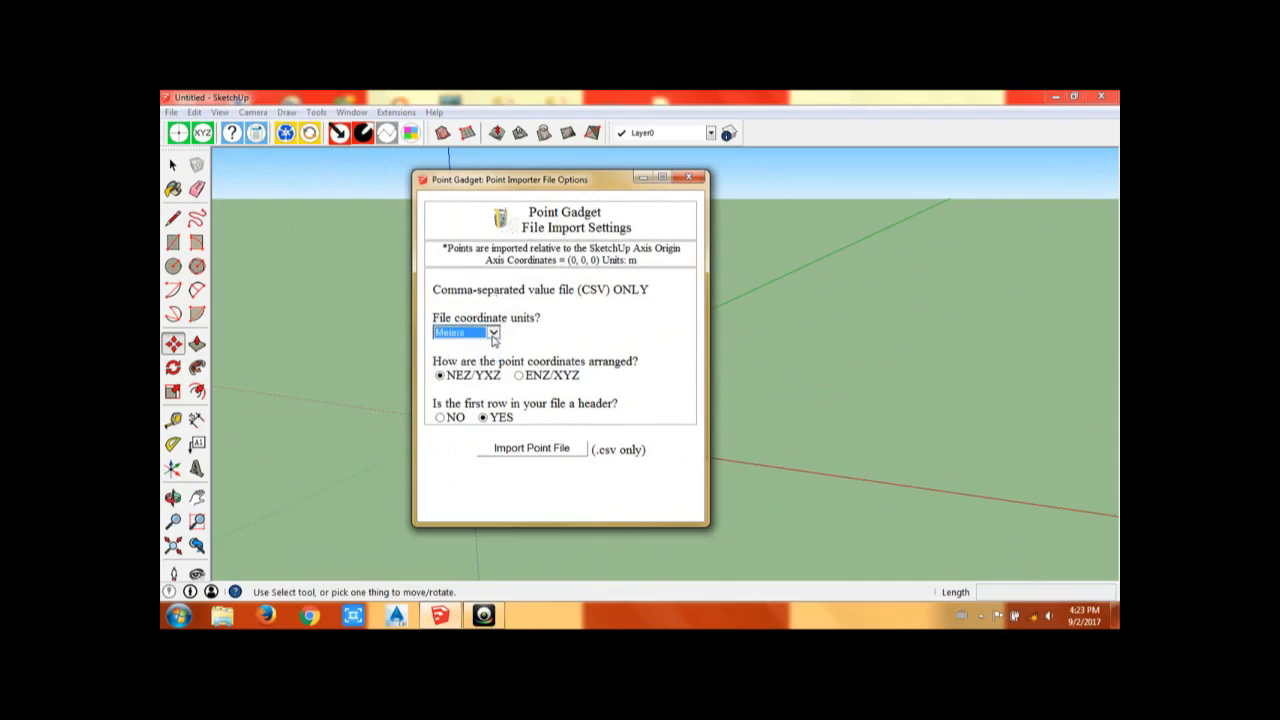
pyautogui.click(519, 377)
pyautogui.click(532, 450)
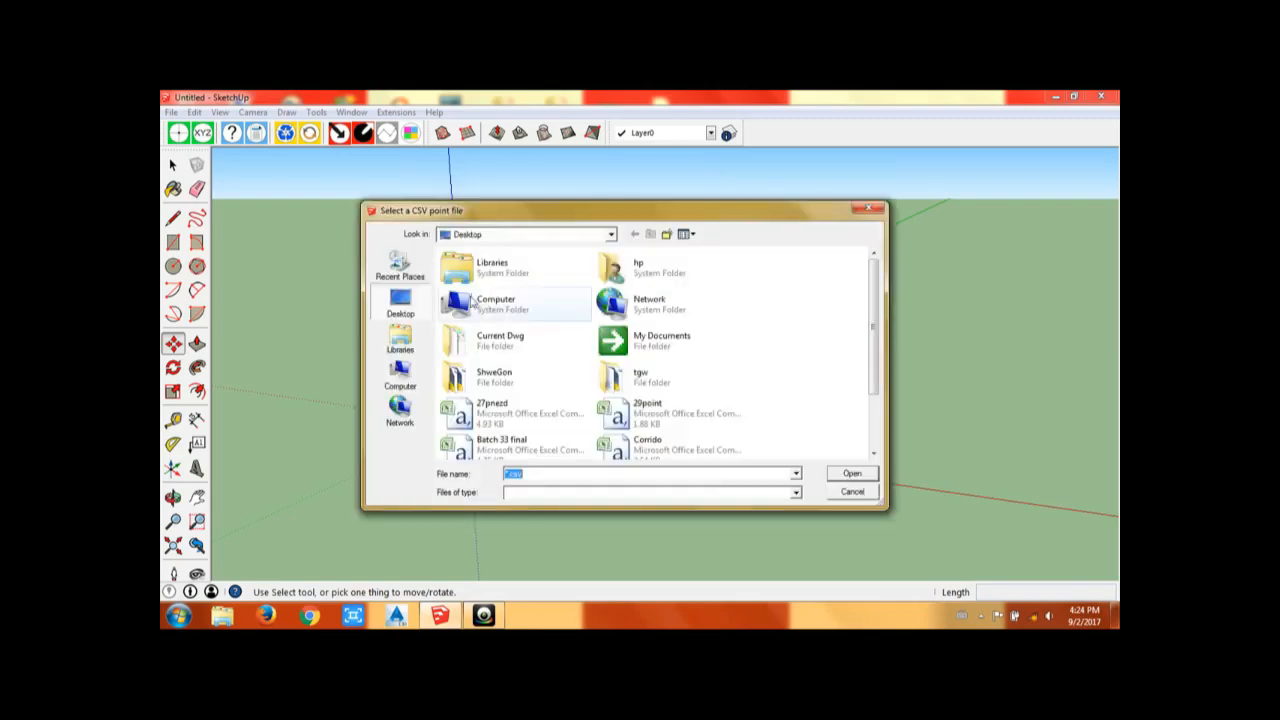
pyautogui.scroll(-1, 614, 376)
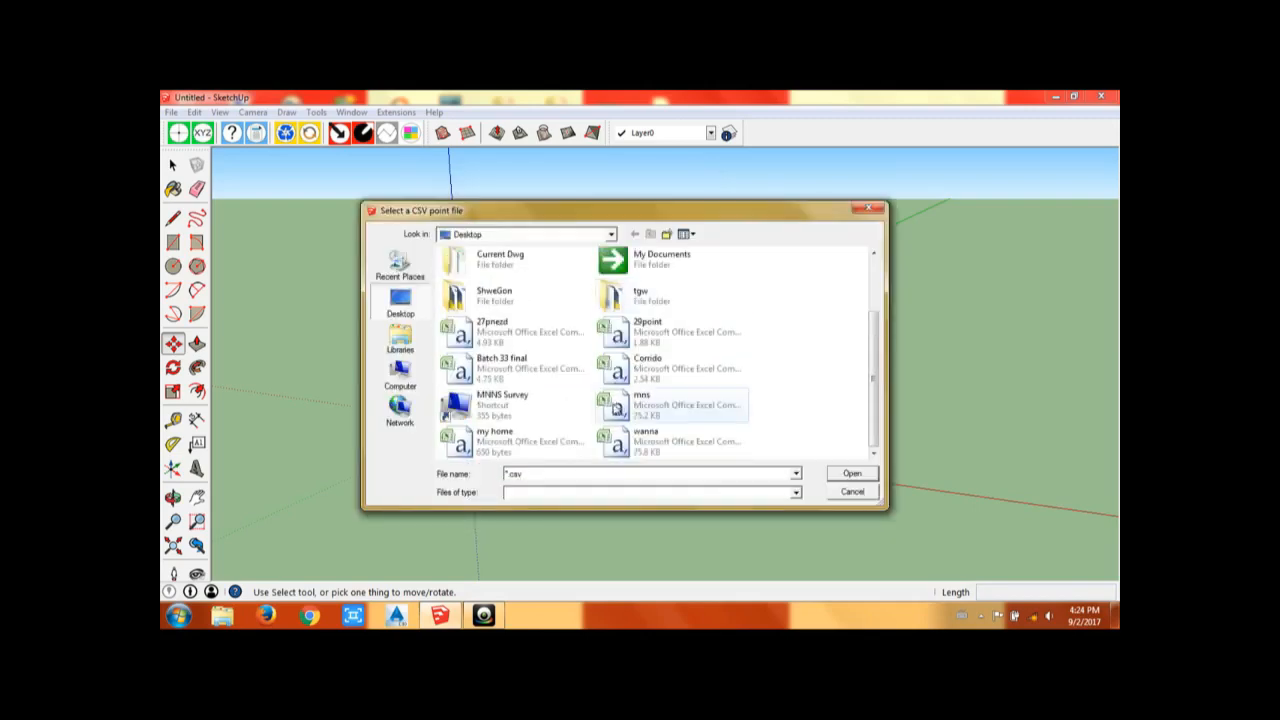
pyautogui.click(482, 444)
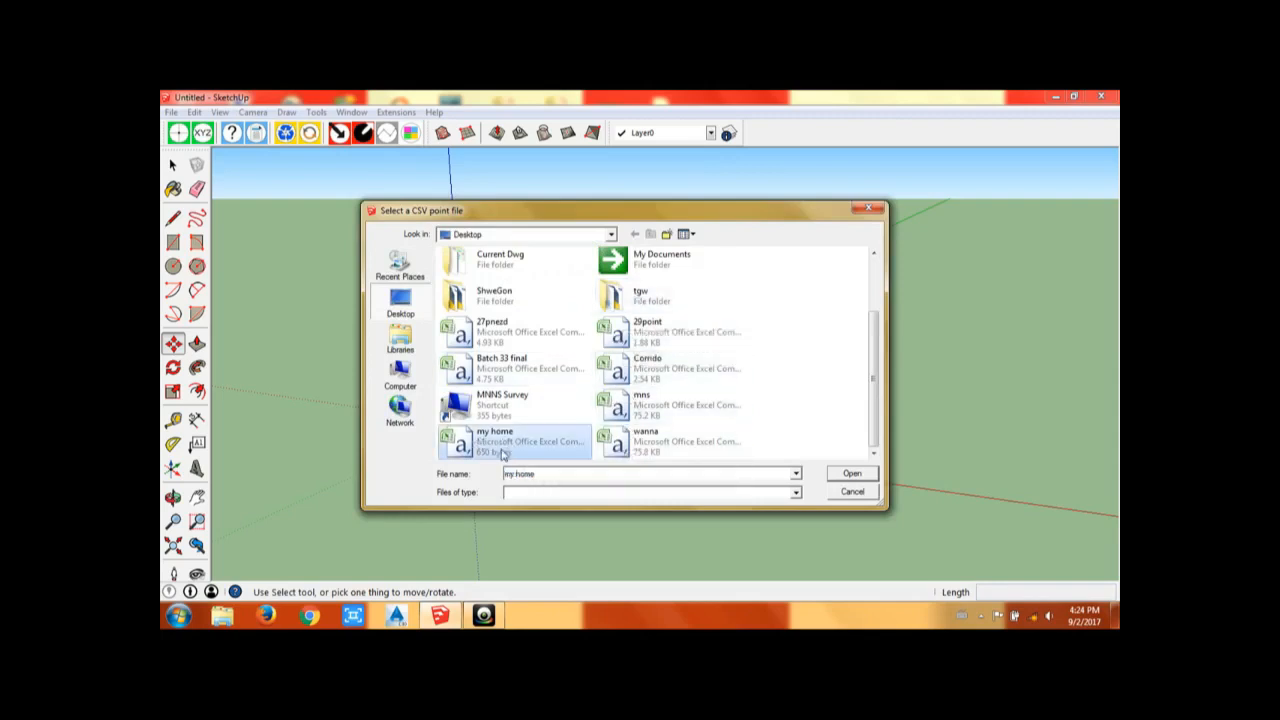
pyautogui.click(840, 479)
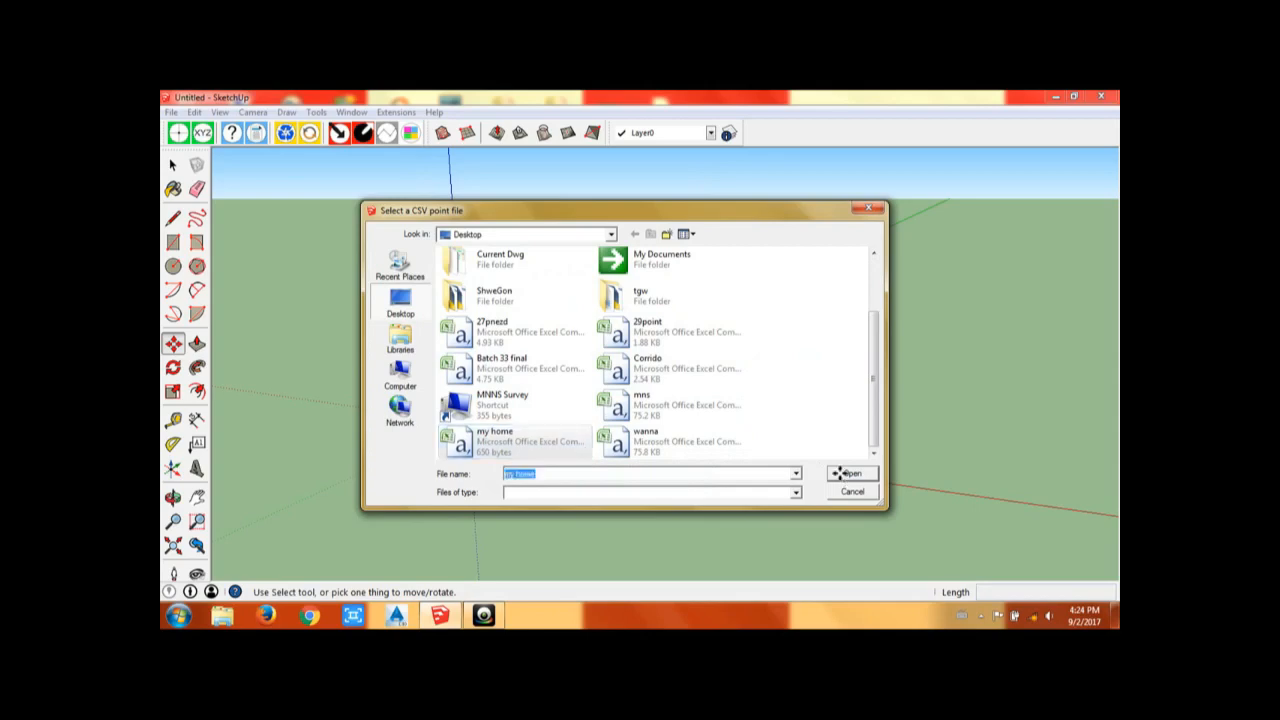
# Step: Examine the layout of the imported points beside the MNS Survey sign, relative to the axes
pyautogui.scroll(6, 580, 403)
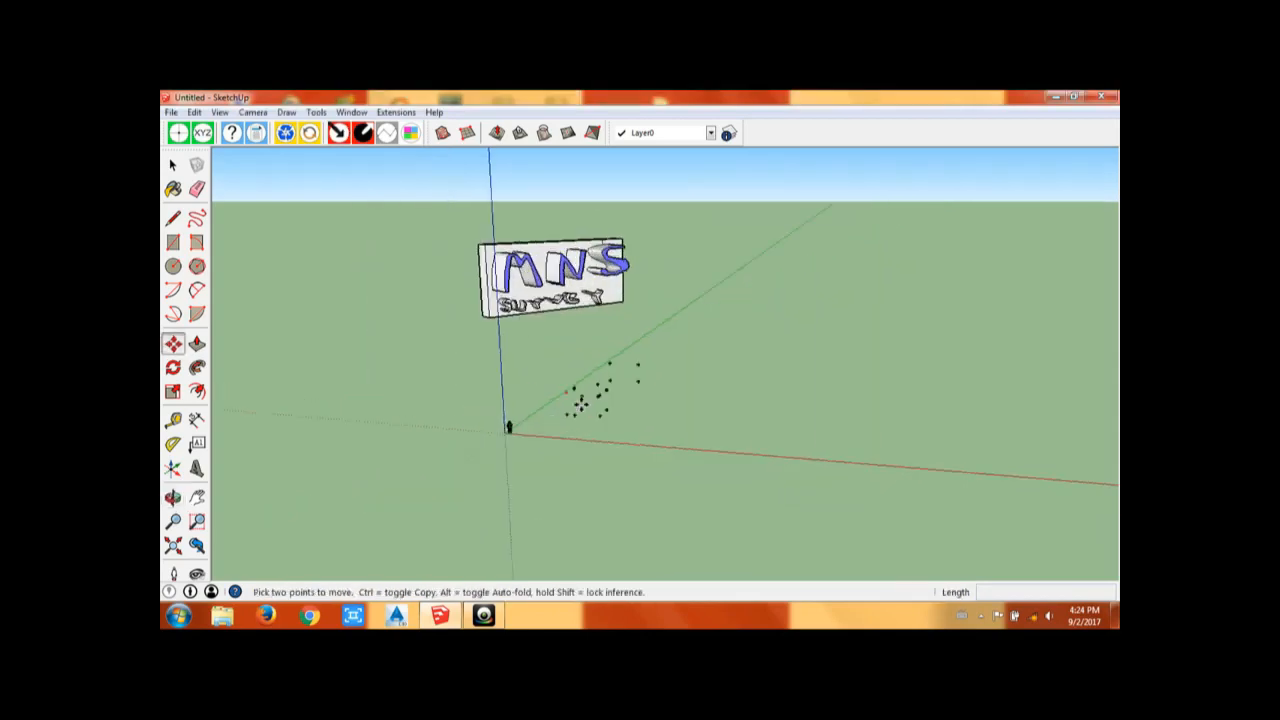
pyautogui.moveTo(634, 400); pyautogui.dragTo(691, 380, button='middle')
pyautogui.press('m')
pyautogui.scroll(2, 611, 401)
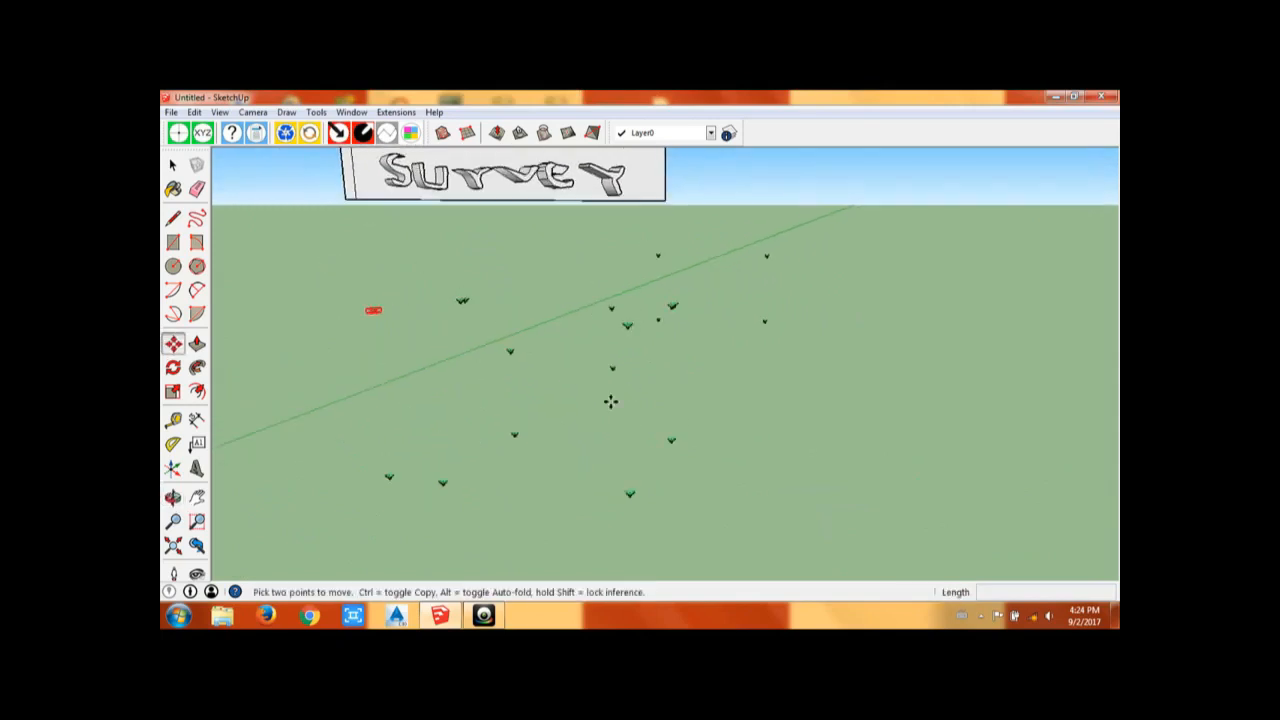
pyautogui.press('space')
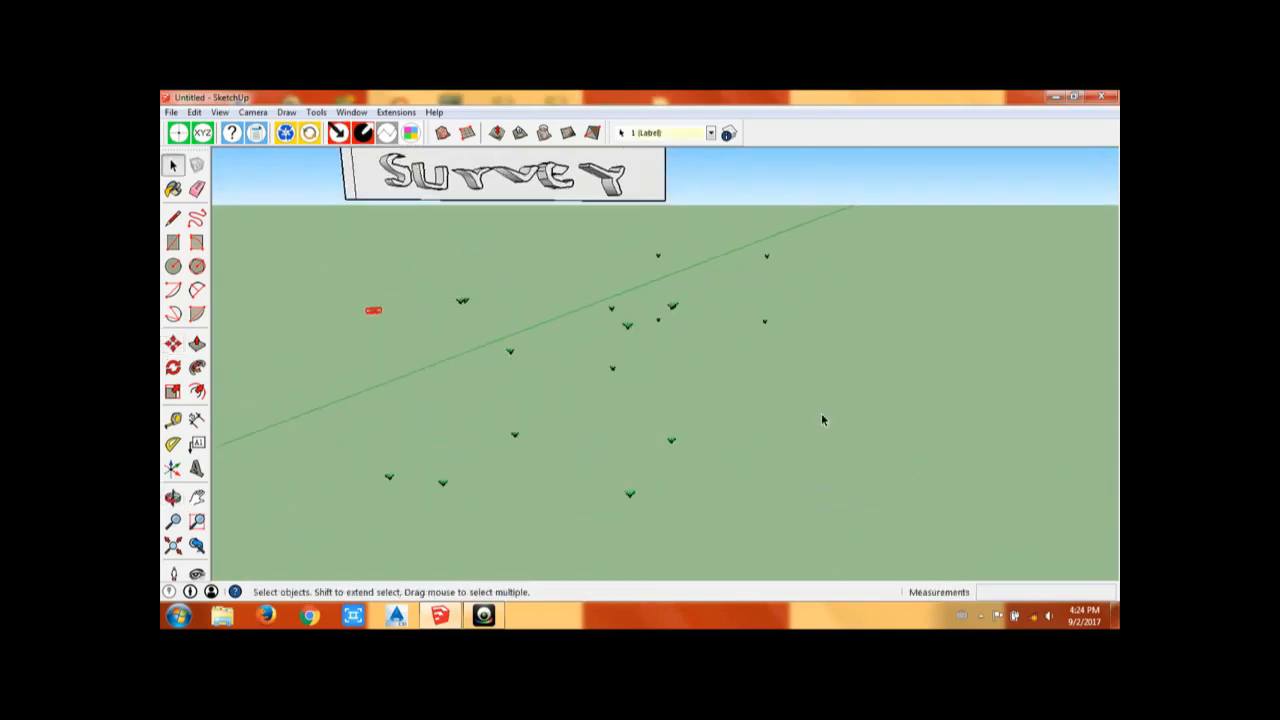
pyautogui.click(810, 411)
pyautogui.moveTo(703, 401); pyautogui.dragTo(658, 393, button='middle')
pyautogui.scroll(-3, 690, 388)
pyautogui.scroll(-1, 636, 392)
pyautogui.scroll(3, 681, 390)
pyautogui.scroll(-4, 660, 399)
pyautogui.scroll(1, 677, 397)
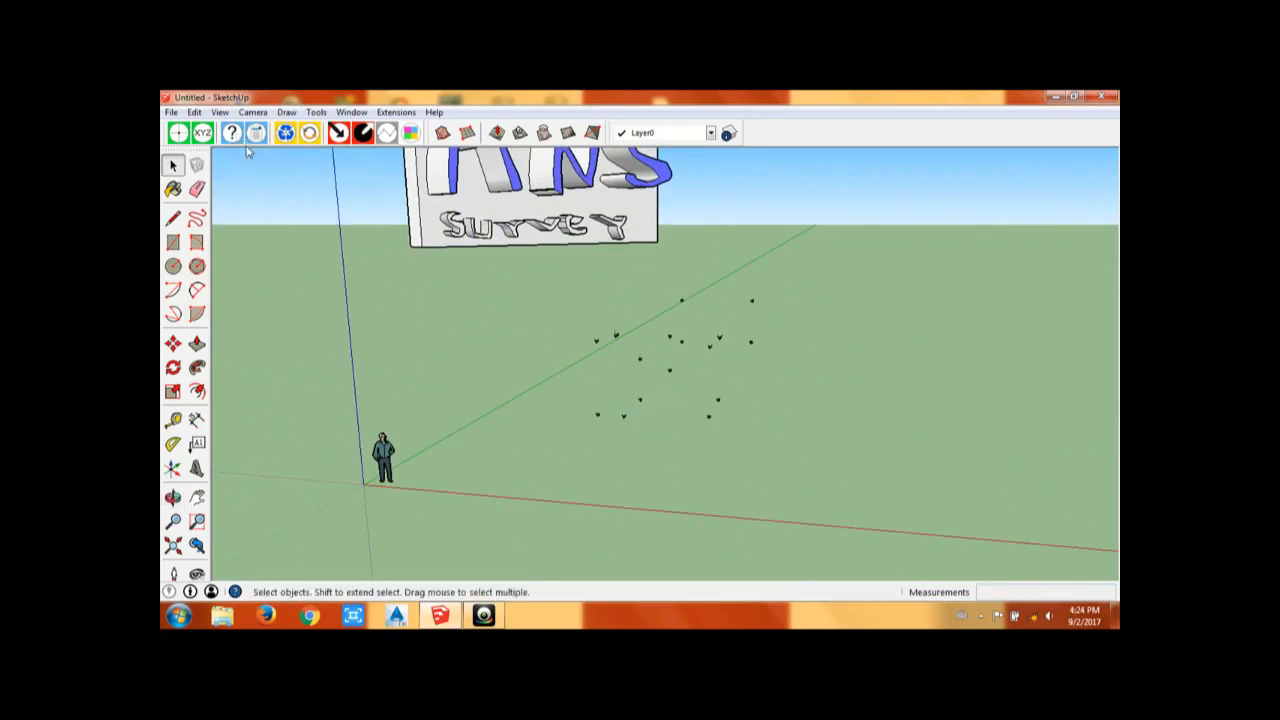
# Step: Undock the Point Gadget toolbar and inspect the coordinates and descriptions of several imported points
pyautogui.moveTo(166, 132); pyautogui.dragTo(788, 222)
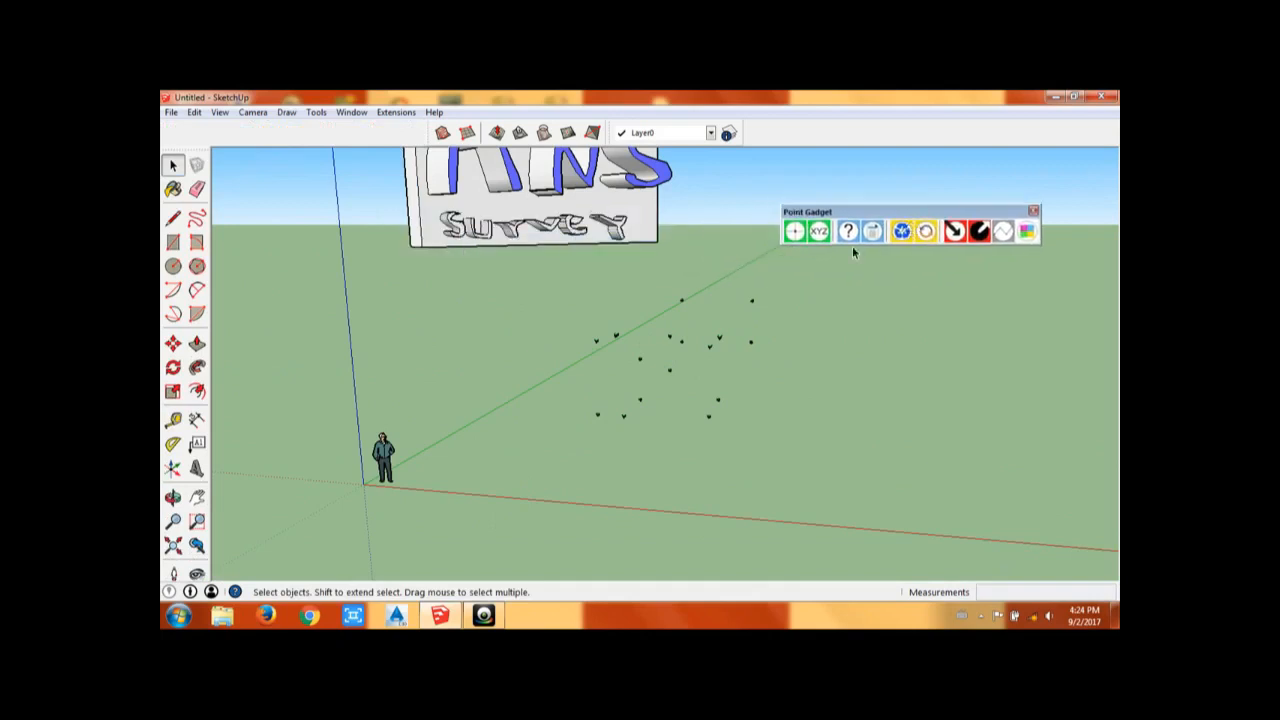
pyautogui.click(849, 232)
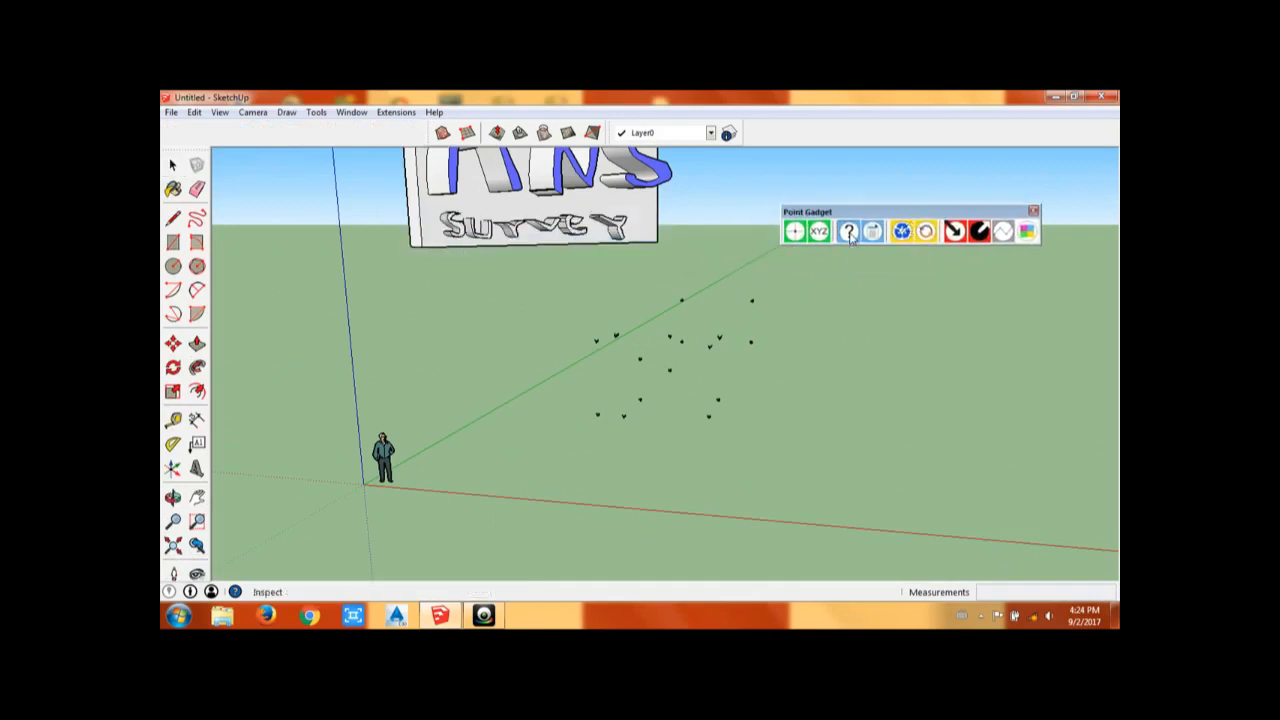
pyautogui.moveTo(710, 419)
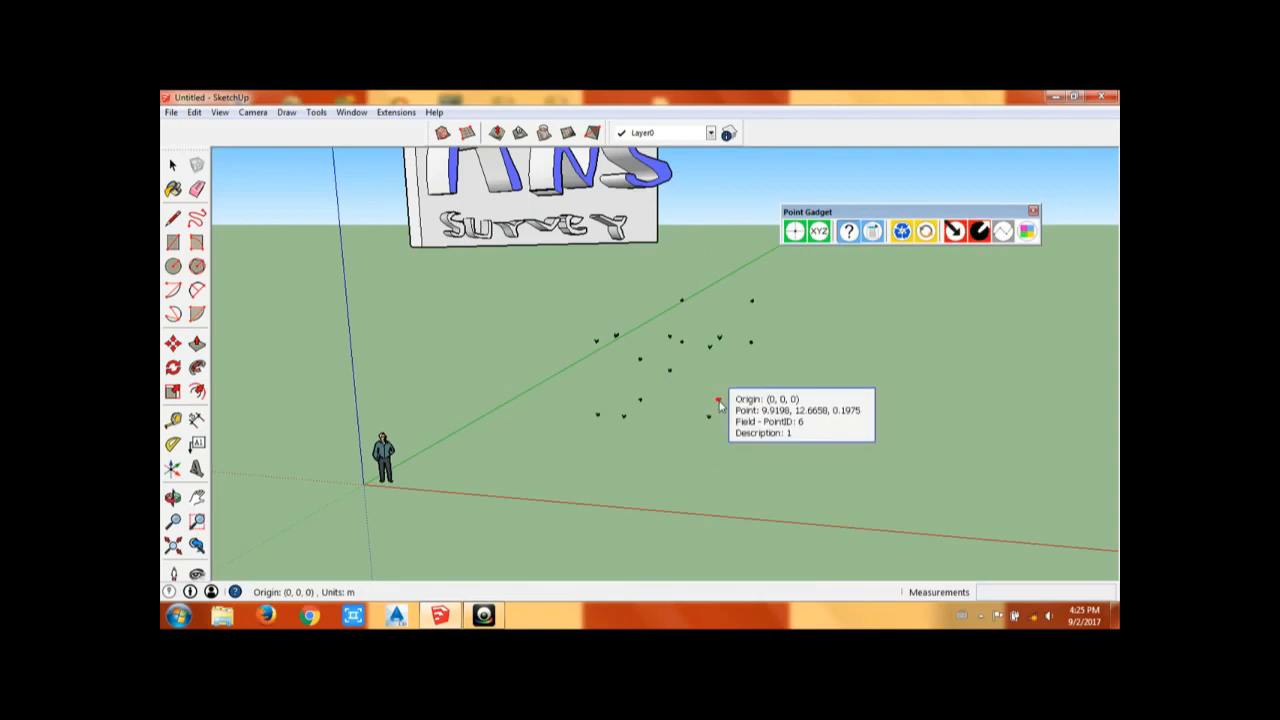
pyautogui.moveTo(750, 343)
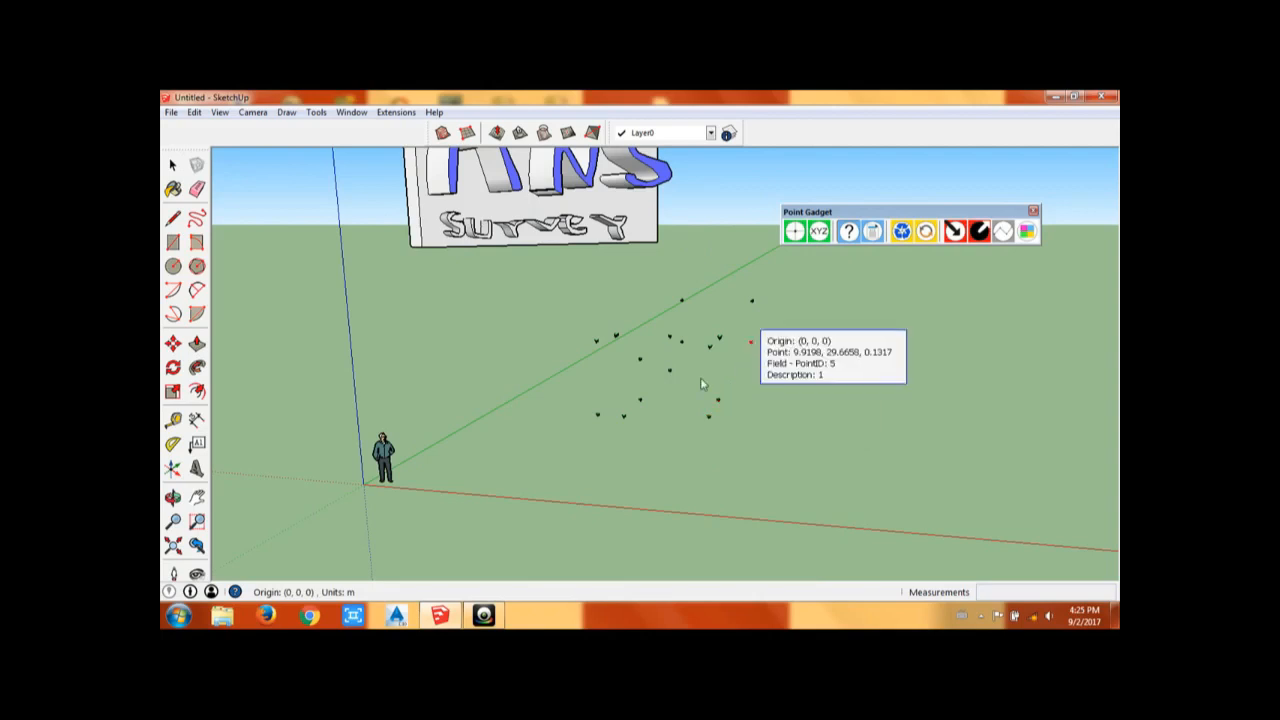
pyautogui.moveTo(625, 419)
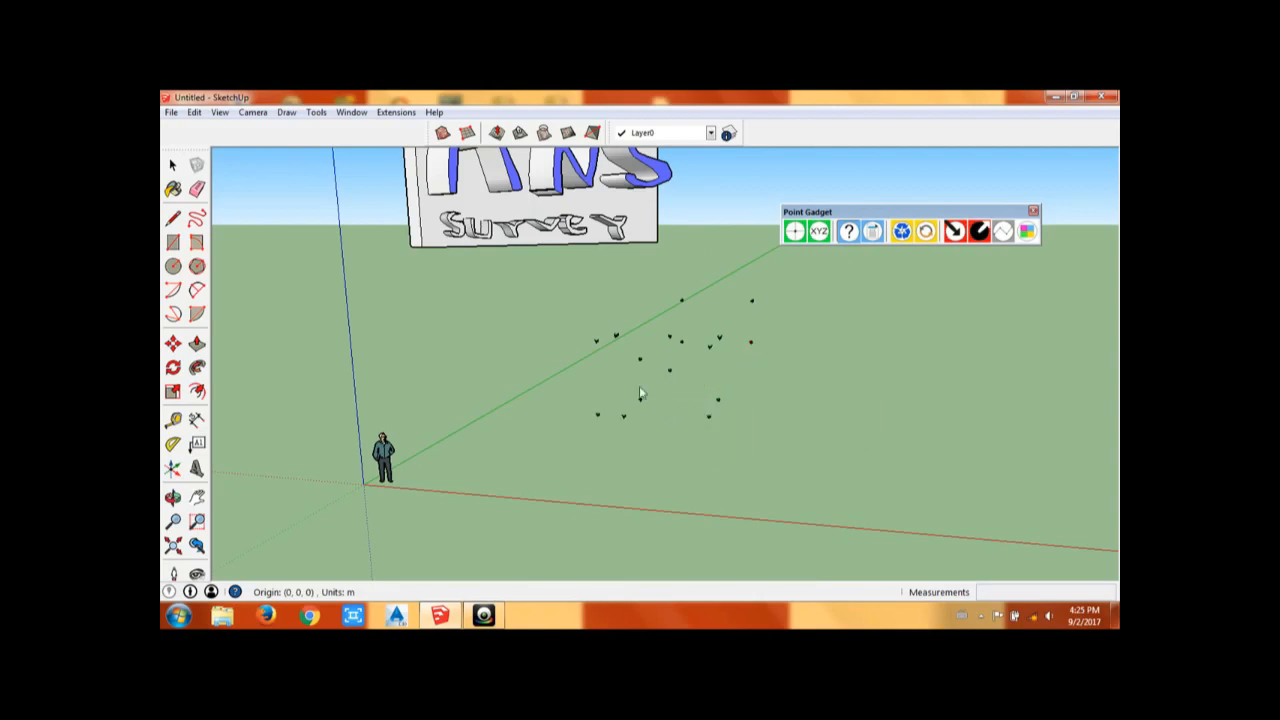
# Step: Create Point Gadget linework through the imported points, using the single front corner point as the selection
pyautogui.moveTo(674, 341); pyautogui.dragTo(669, 362, button='middle')
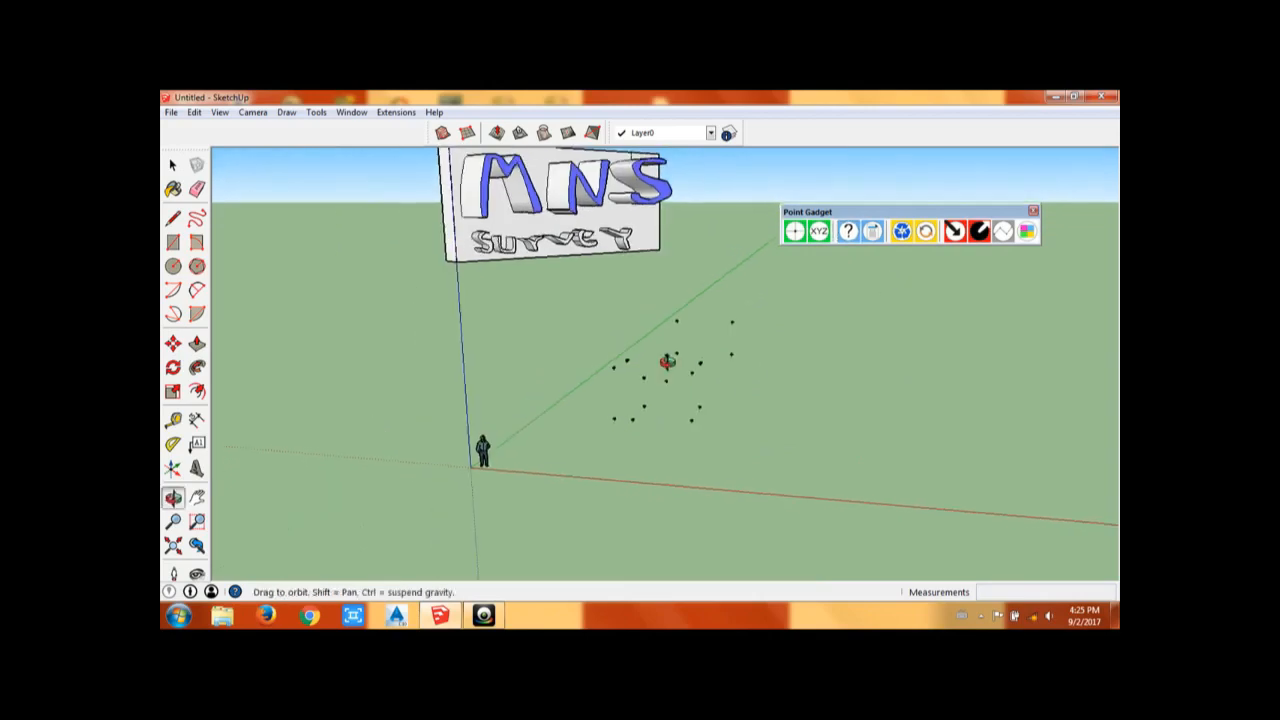
pyautogui.scroll(4, 670, 361)
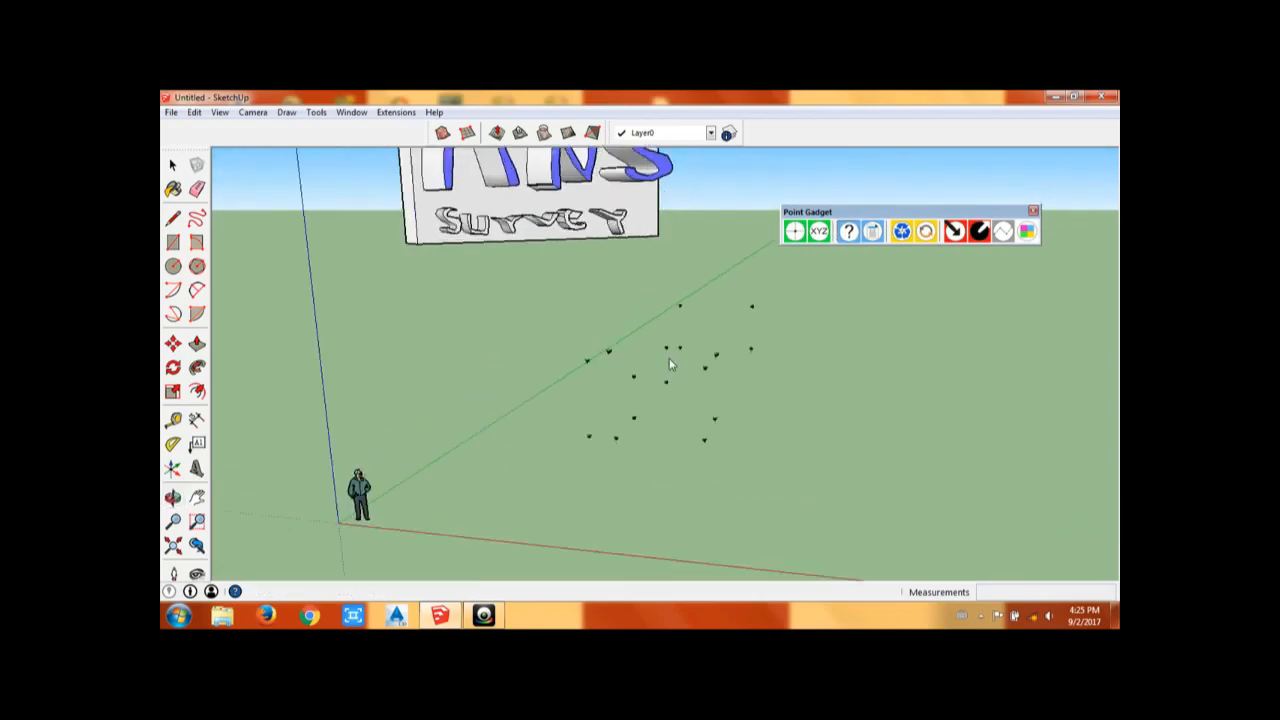
pyautogui.click(1002, 232)
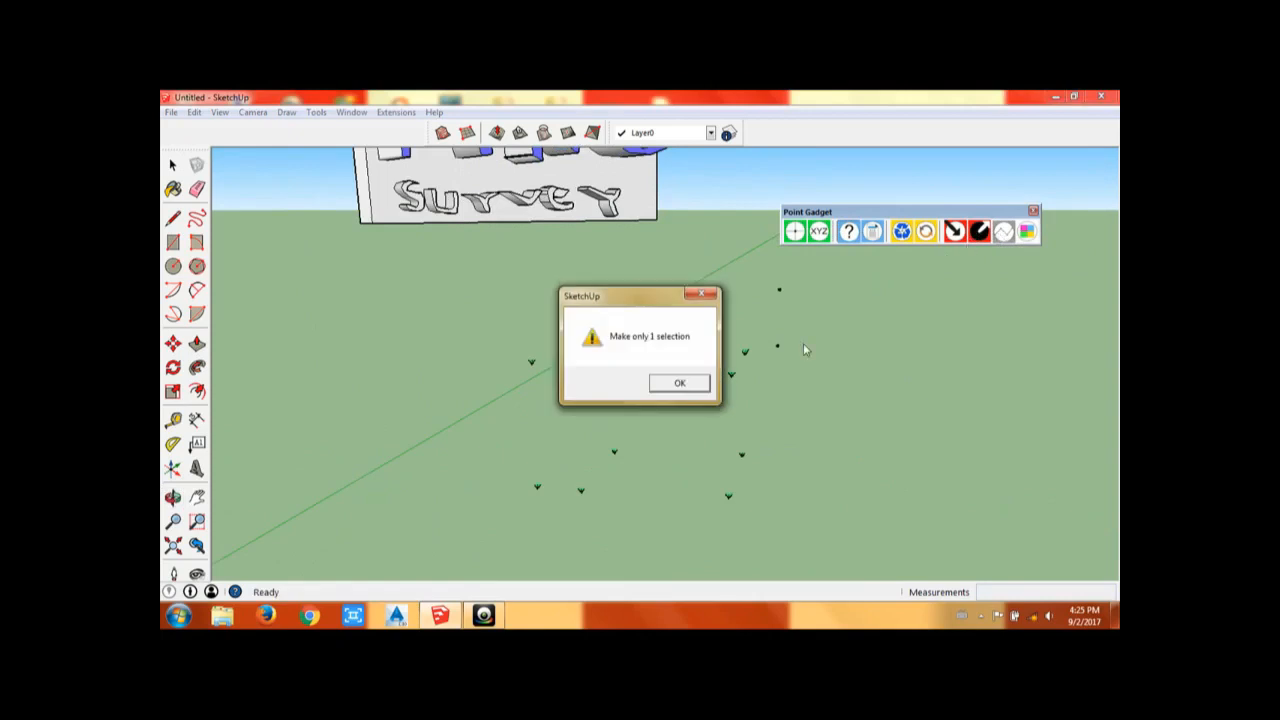
pyautogui.click(677, 383)
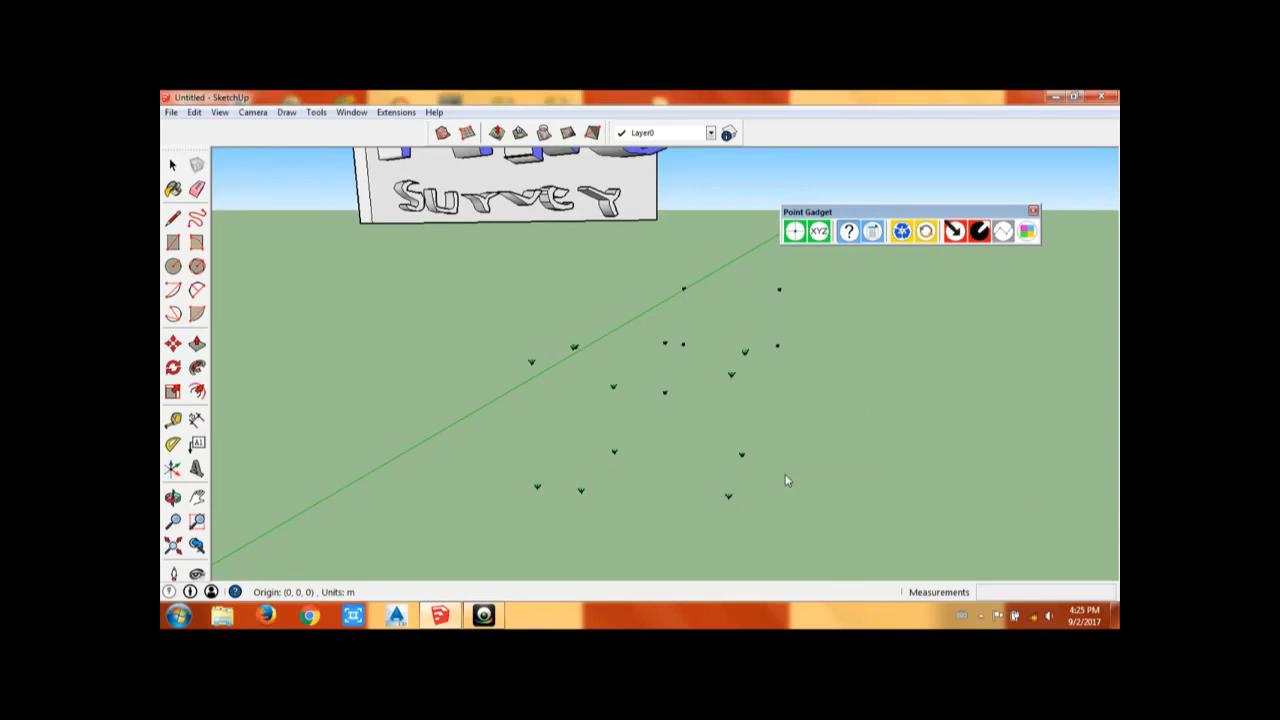
pyautogui.press('space')
pyautogui.click(717, 491)
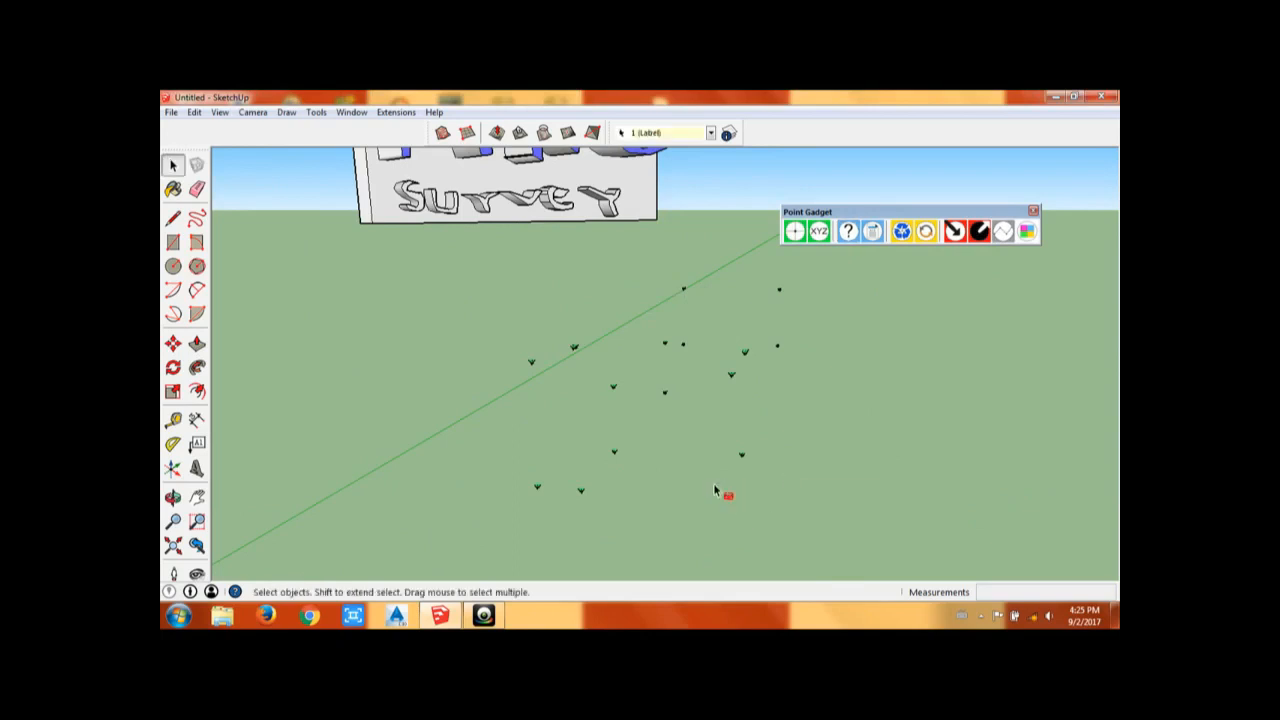
pyautogui.click(1003, 231)
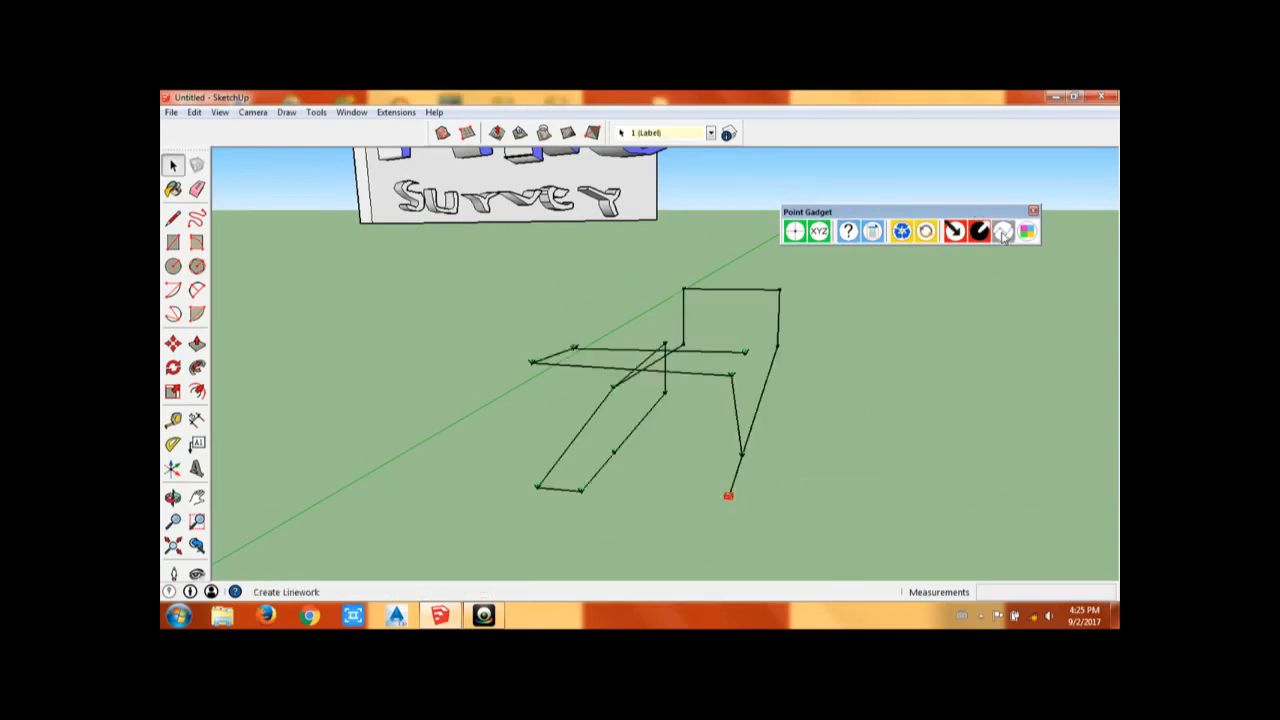
# Step: Examine the generated Point Gadget linework from several angles and close up, comparing how it connects the points
pyautogui.moveTo(660, 380)
pyautogui.mouseDown(button='middle')
pyautogui.moveTo(694, 389)
pyautogui.moveTo(704, 326)
pyautogui.moveTo(601, 363)
pyautogui.moveTo(694, 393)
pyautogui.moveTo(634, 363)
pyautogui.moveTo(808, 392)
pyautogui.moveTo(766, 391)
pyautogui.moveTo(791, 397)
pyautogui.moveTo(817, 383)
pyautogui.moveTo(751, 383)
pyautogui.moveTo(783, 397)
pyautogui.moveTo(703, 394)
pyautogui.moveTo(727, 404)
pyautogui.moveTo(714, 434)
pyautogui.moveTo(686, 400)
pyautogui.moveTo(717, 432)
pyautogui.moveTo(651, 431)
pyautogui.mouseUp(button='middle')
pyautogui.scroll(5, 694, 393)
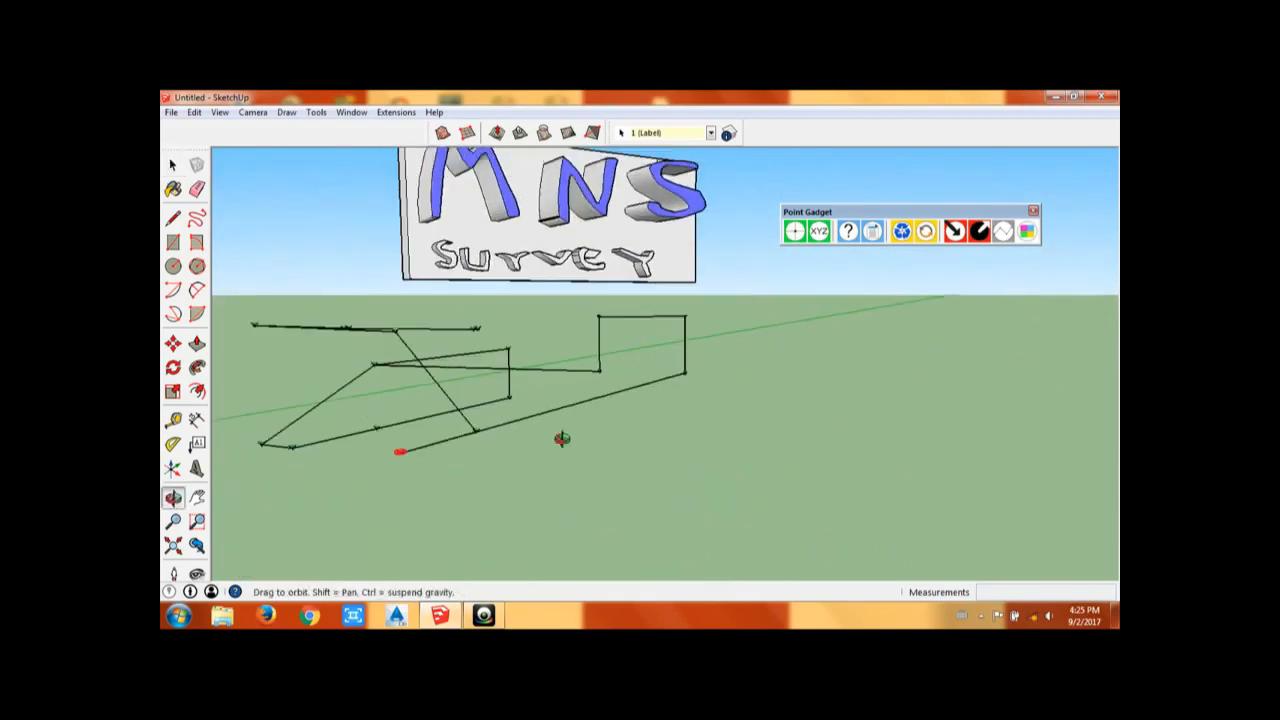
pyautogui.moveTo(560, 437)
pyautogui.mouseDown(button='middle')
pyautogui.moveTo(551, 443)
pyautogui.moveTo(571, 447)
pyautogui.moveTo(552, 450)
pyautogui.mouseUp(button='middle')
pyautogui.scroll(-2, 551, 467)
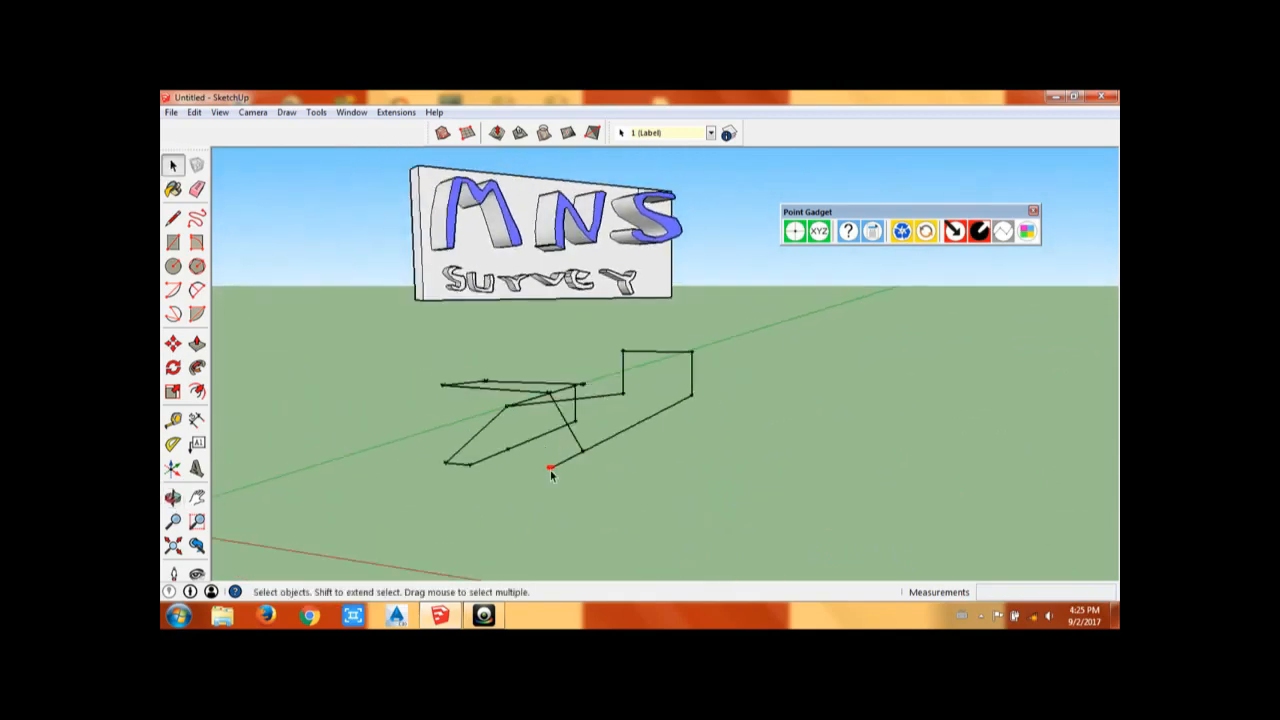
pyautogui.scroll(2, 550, 469)
pyautogui.moveTo(436, 470); pyautogui.dragTo(602, 506, button='middle')
pyautogui.scroll(3, 586, 430)
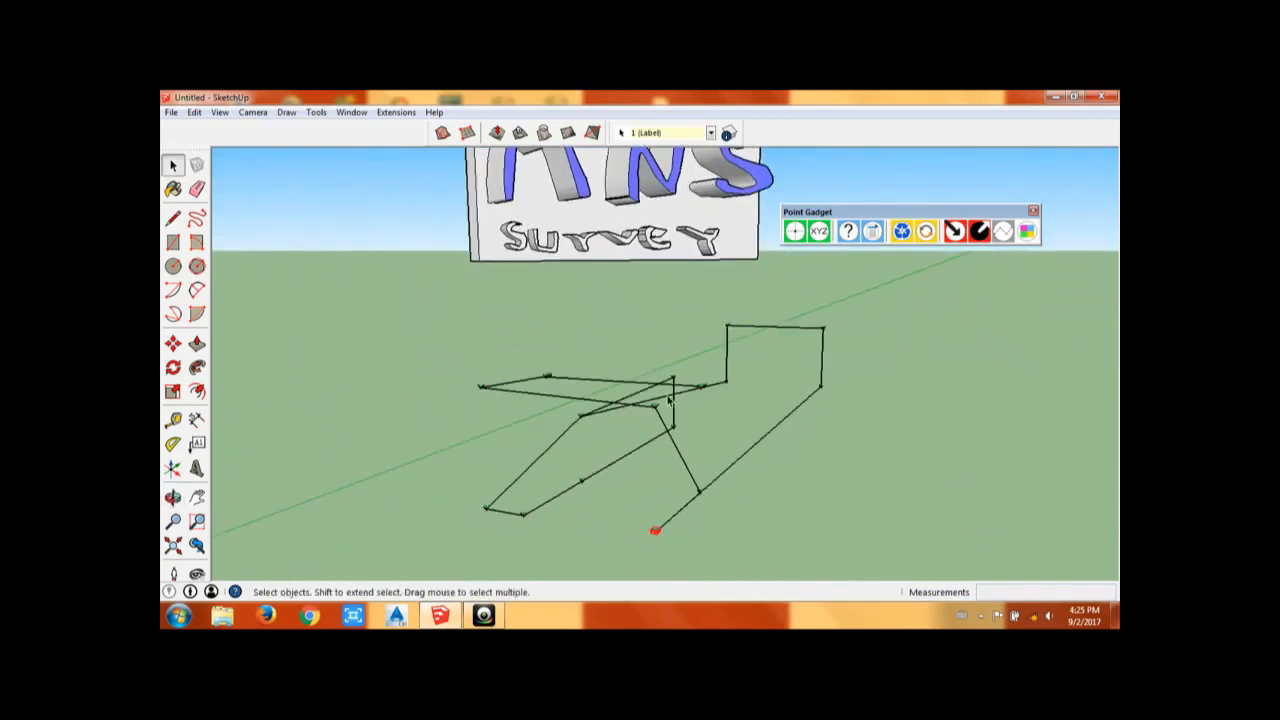
pyautogui.moveTo(669, 398); pyautogui.dragTo(710, 370, button='middle')
pyautogui.scroll(5, 695, 364)
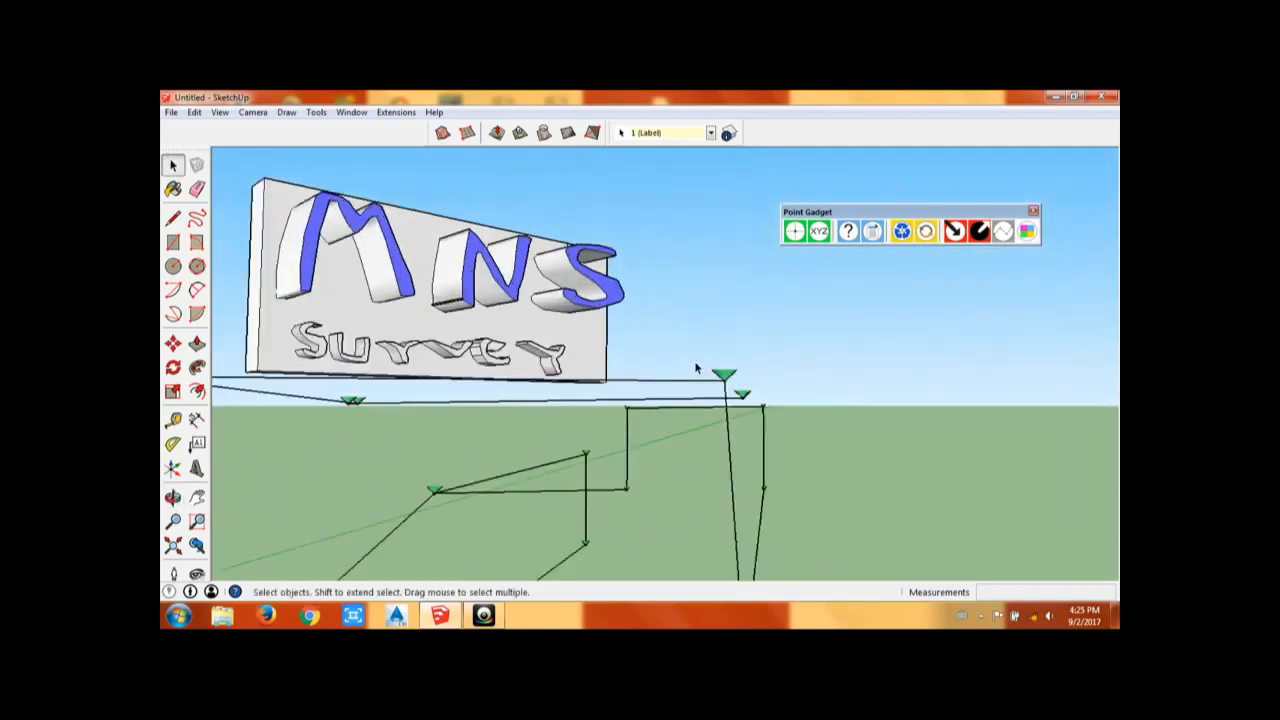
pyautogui.scroll(-4, 796, 418)
pyautogui.scroll(2, 807, 434)
pyautogui.scroll(3, 807, 435)
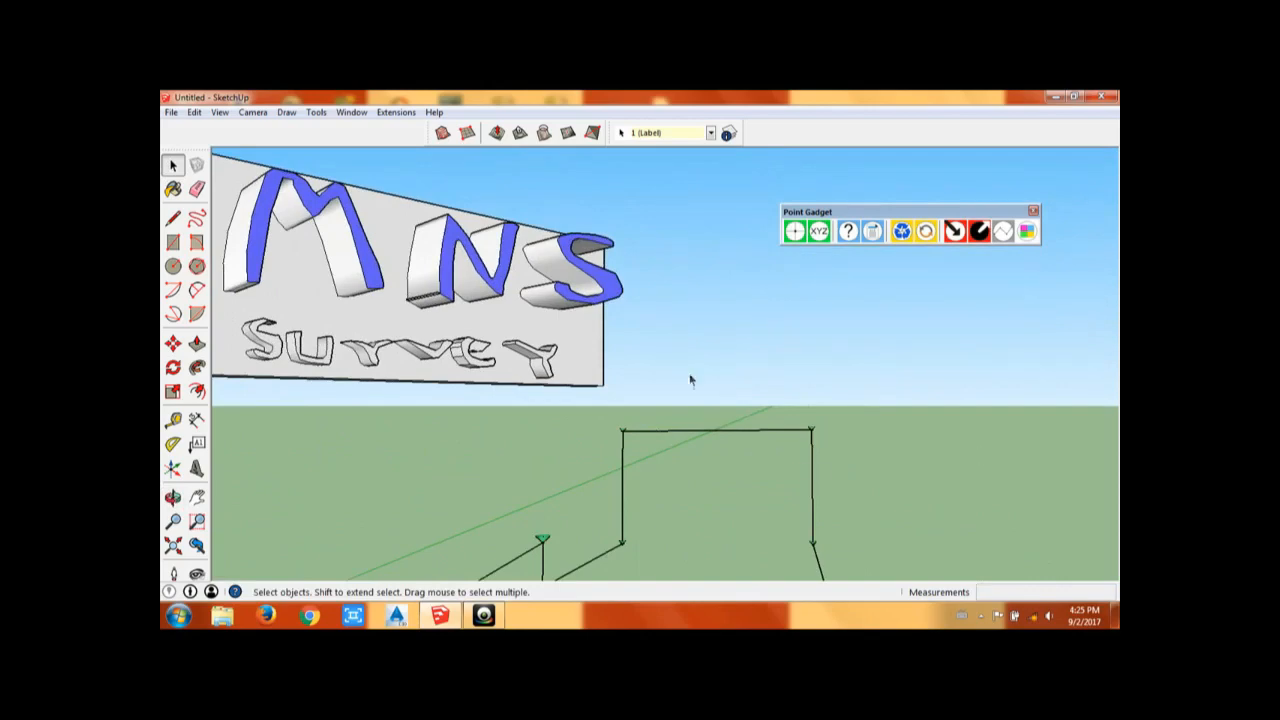
pyautogui.scroll(-8, 715, 432)
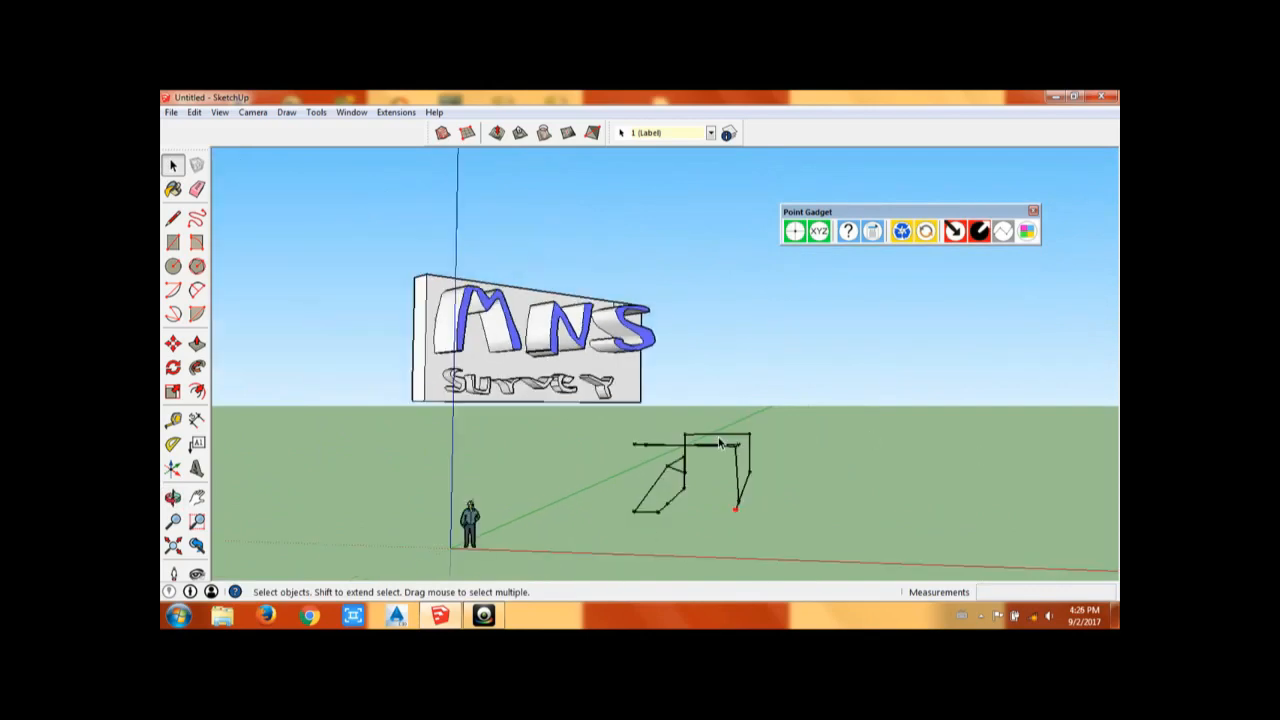
# Step: Delete the generated linework that connects the imported points, keeping the point markers
pyautogui.moveTo(702, 440); pyautogui.dragTo(690, 530, button='middle')
pyautogui.scroll(-2, 702, 486)
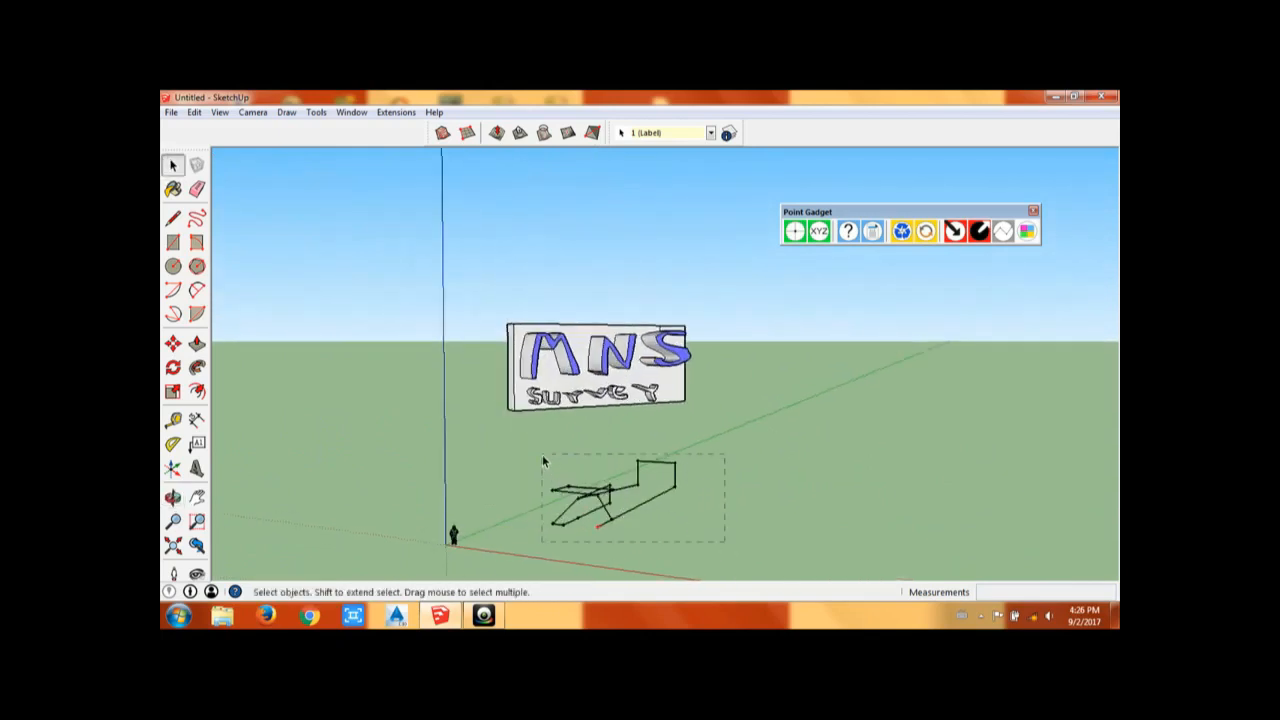
pyautogui.moveTo(542, 454); pyautogui.dragTo(542, 454)
pyautogui.press('Delete')
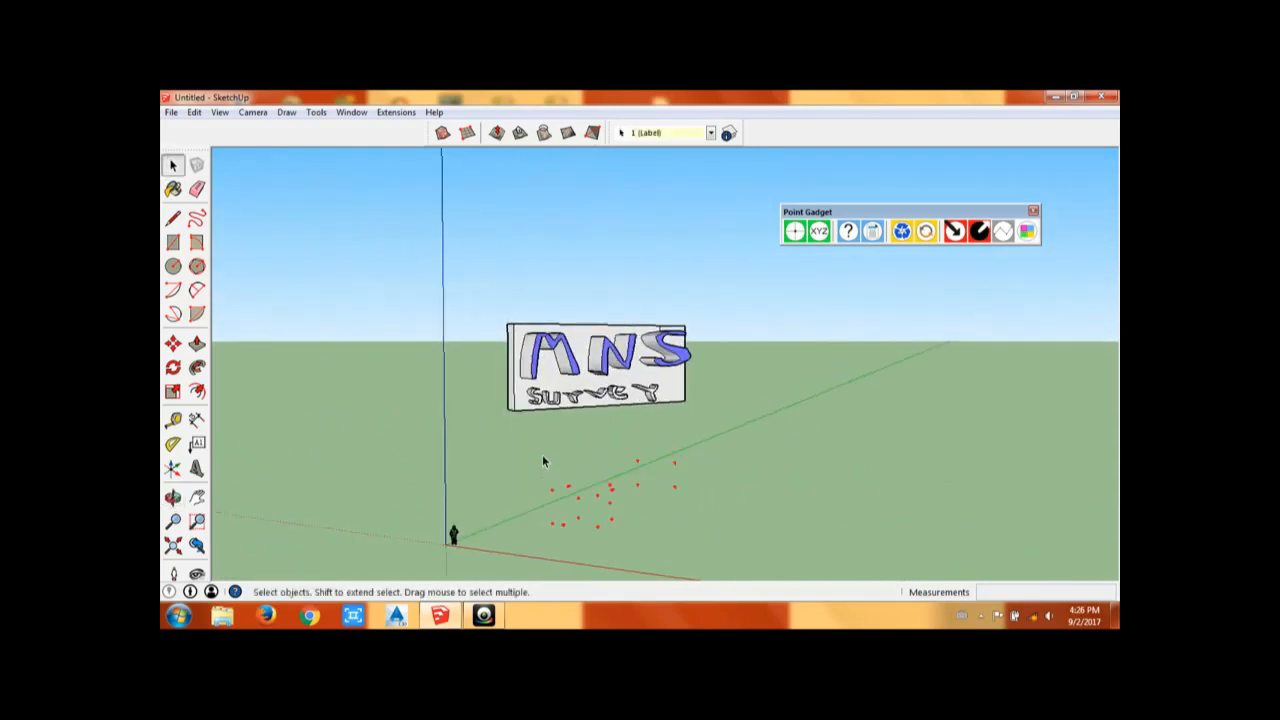
# Step: Draw a line along the base of the building's near end, from the rear corner point to the front corner point
pyautogui.moveTo(588, 512); pyautogui.dragTo(657, 503, button='middle')
pyautogui.scroll(2, 620, 499)
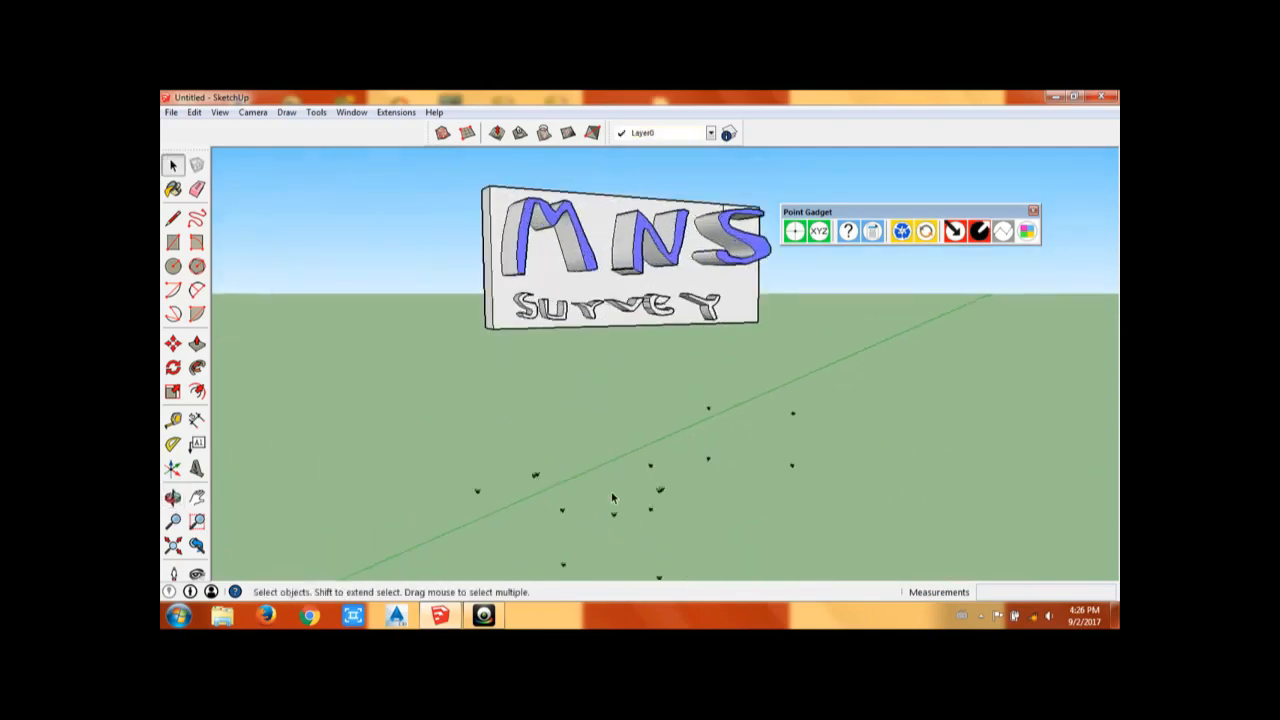
pyautogui.keyDown('shift'); pyautogui.moveTo(640, 519); pyautogui.dragTo(650, 442, button='middle'); pyautogui.keyUp('shift')
pyautogui.scroll(-3, 655, 496)
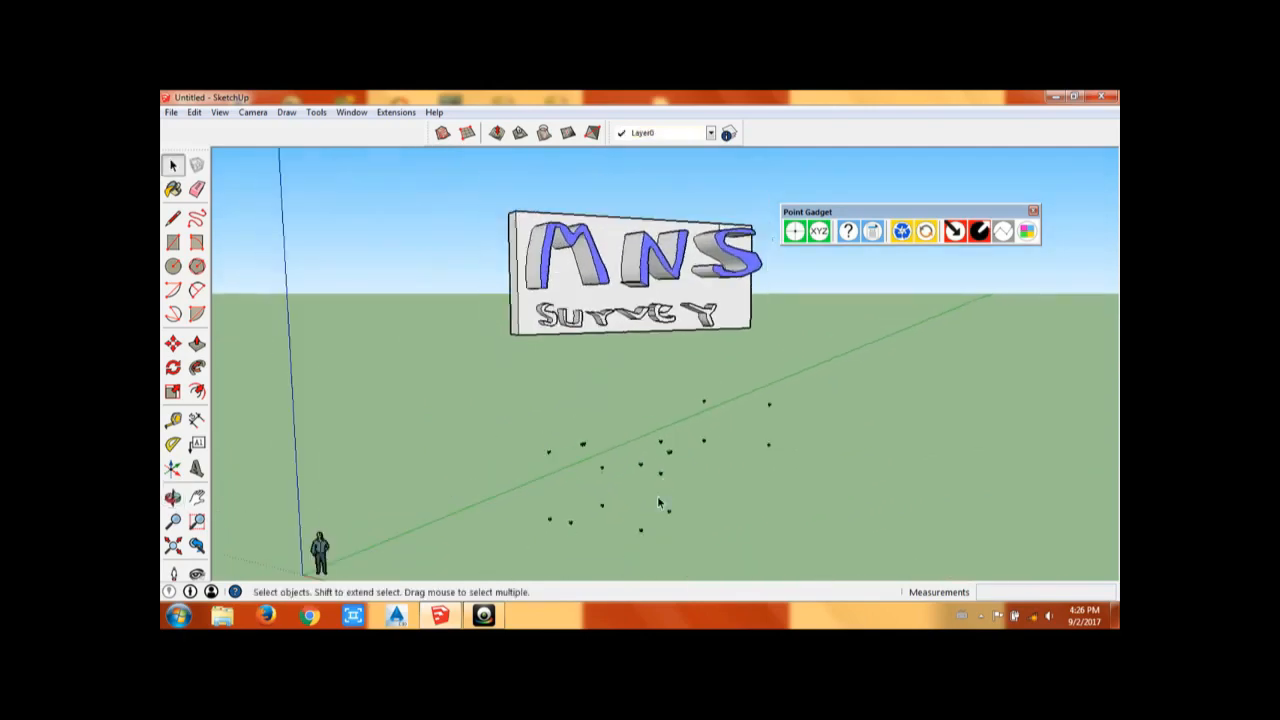
pyautogui.click(173, 218)
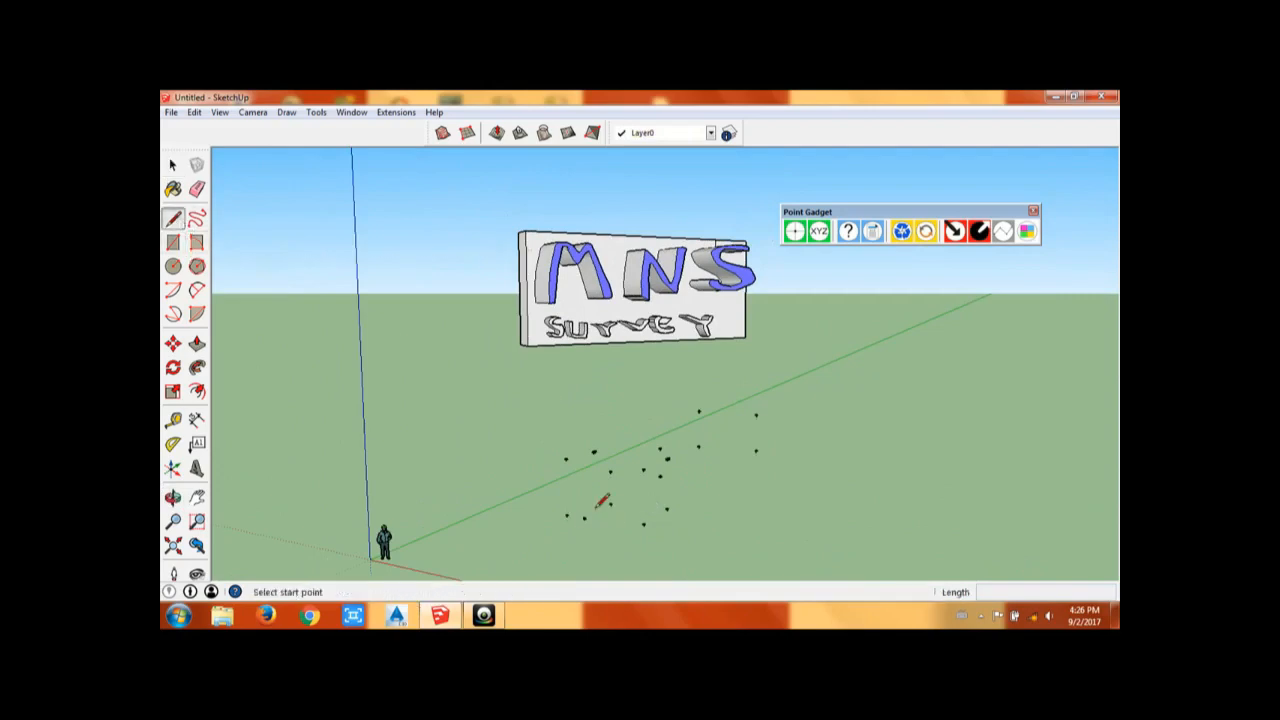
pyautogui.moveTo(581, 519)
pyautogui.mouseDown(button='middle')
pyautogui.moveTo(571, 509)
pyautogui.moveTo(586, 517)
pyautogui.moveTo(546, 521)
pyautogui.moveTo(613, 505)
pyautogui.moveTo(591, 528)
pyautogui.moveTo(560, 510)
pyautogui.moveTo(826, 437)
pyautogui.mouseUp(button='middle')
pyautogui.scroll(-6, 546, 518)
pyautogui.scroll(3, 618, 499)
pyautogui.scroll(4, 737, 443)
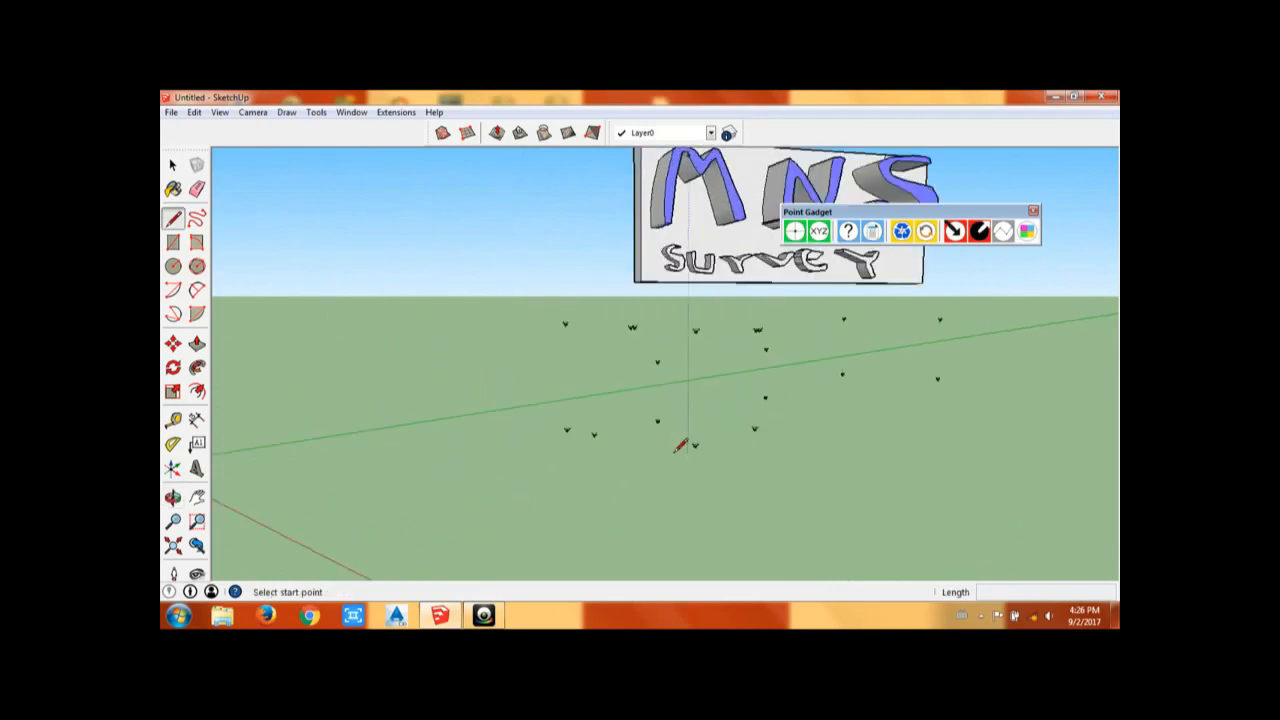
pyautogui.moveTo(680, 446); pyautogui.dragTo(717, 397, button='middle')
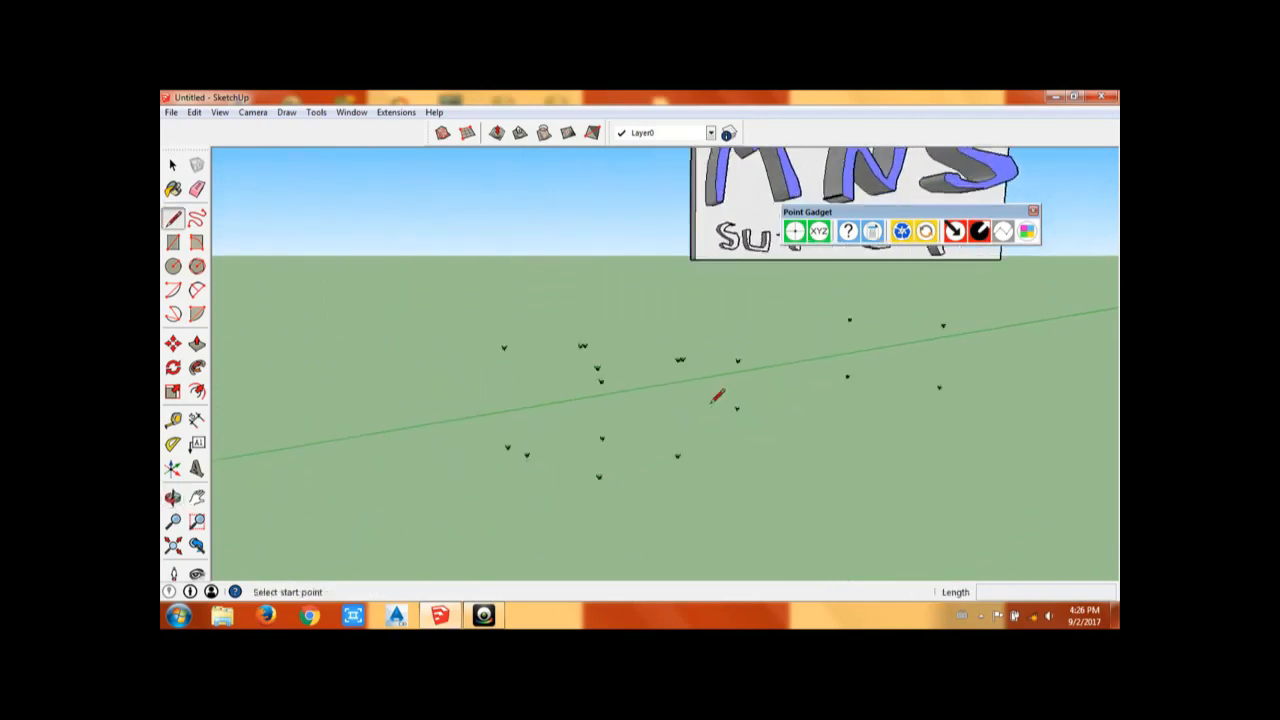
pyautogui.moveTo(524, 459); pyautogui.dragTo(519, 448, button='middle')
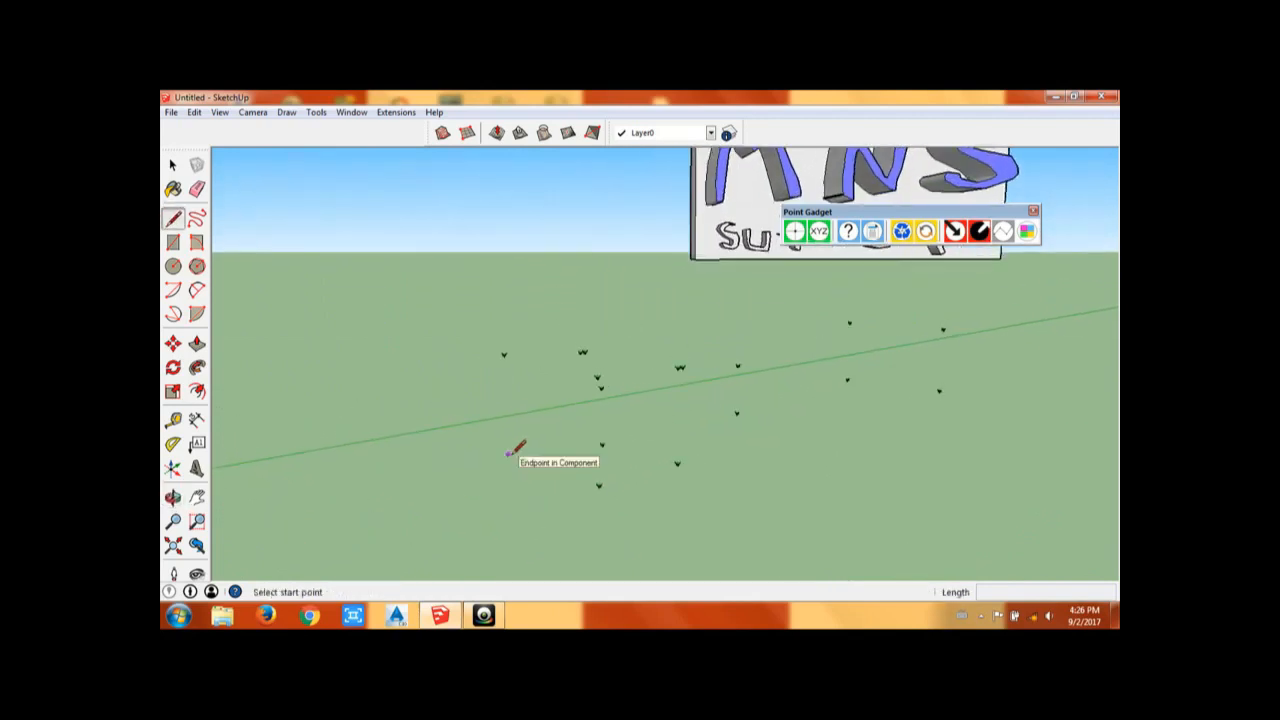
pyautogui.scroll(2, 513, 450)
pyautogui.click(512, 450)
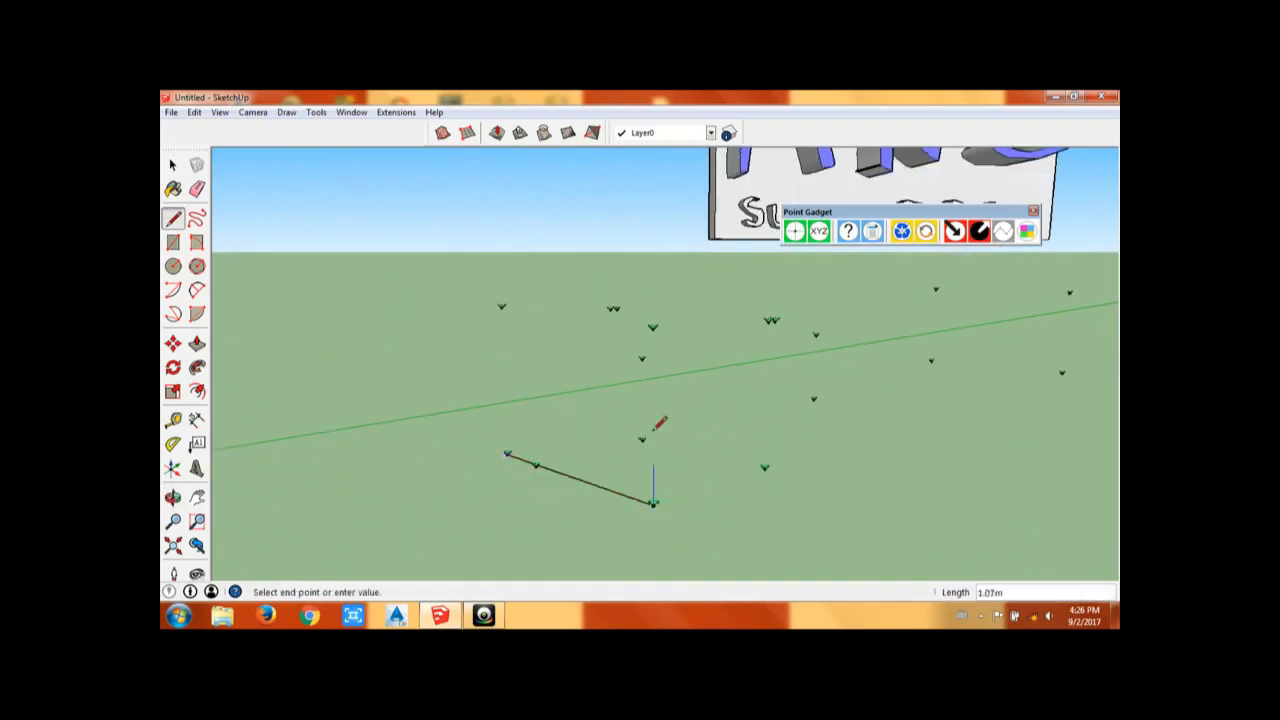
# Step: Continue the line 20 m along the front base to the far corner point, and up to the point above it
pyautogui.write('20')
pyautogui.press('Return')
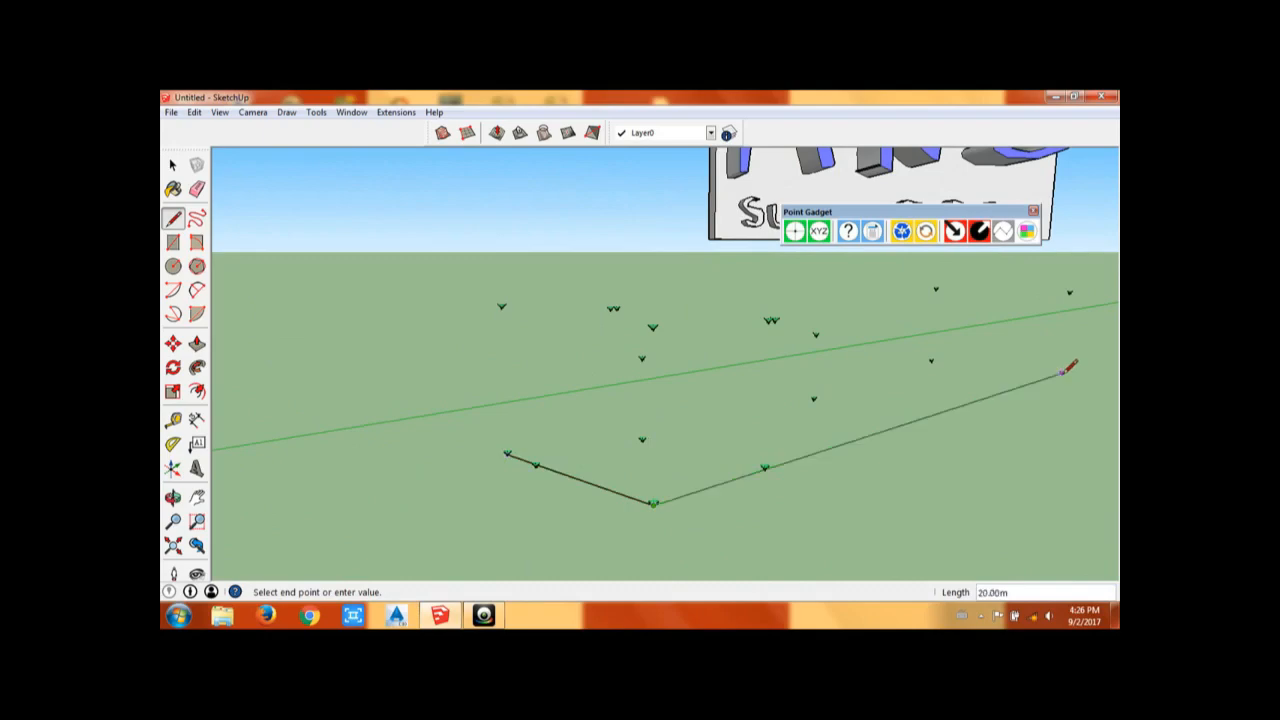
pyautogui.scroll(4, 1068, 366)
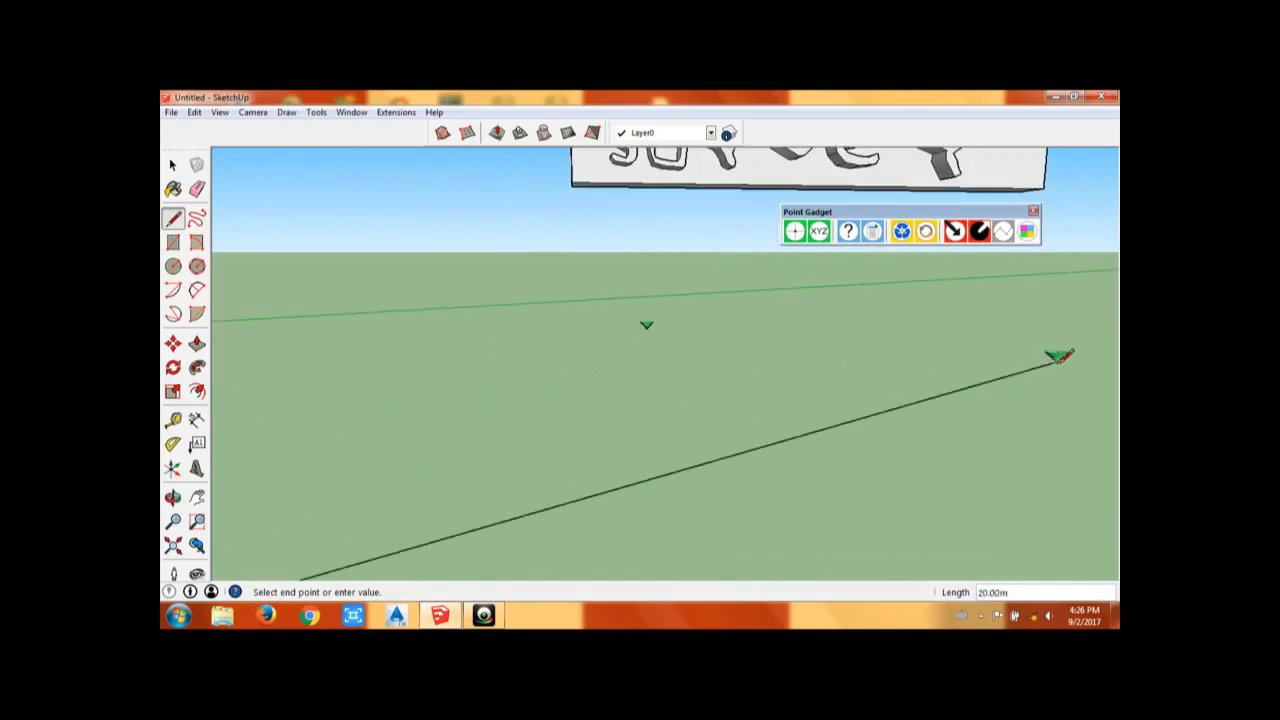
pyautogui.scroll(-4, 1058, 352)
pyautogui.moveTo(1049, 271); pyautogui.dragTo(1000, 334, button='middle')
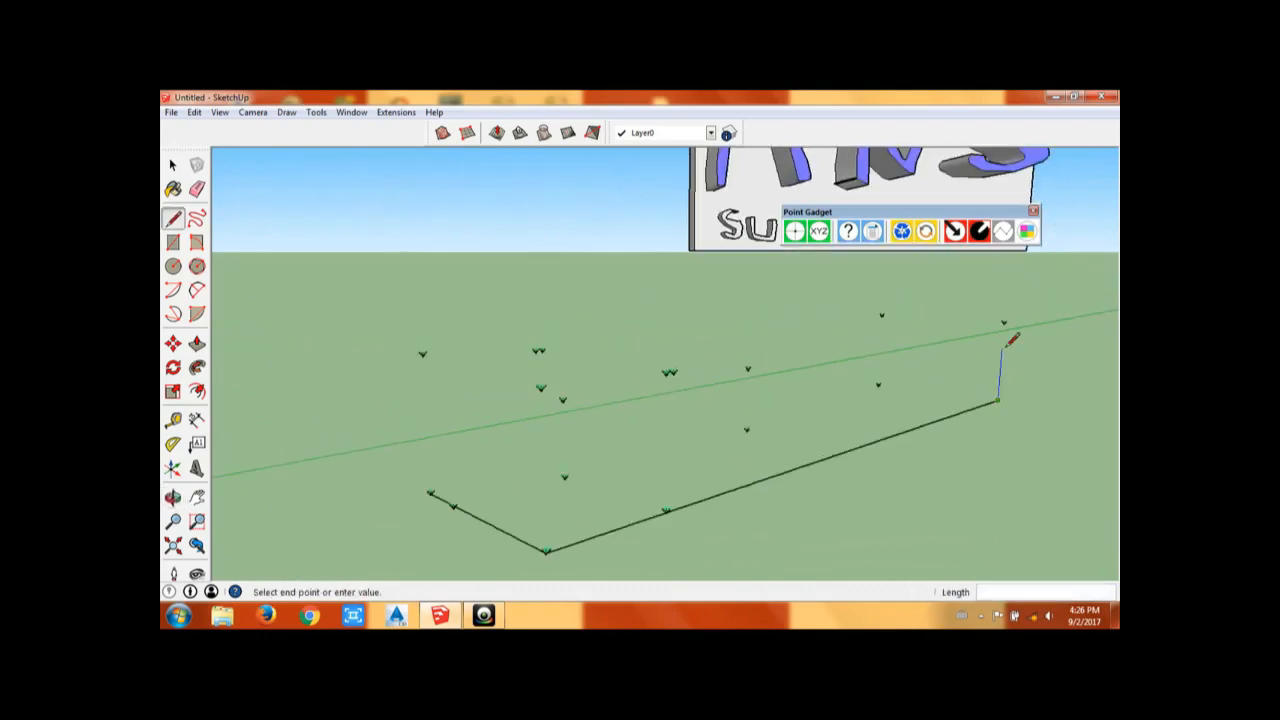
pyautogui.scroll(3, 1003, 320)
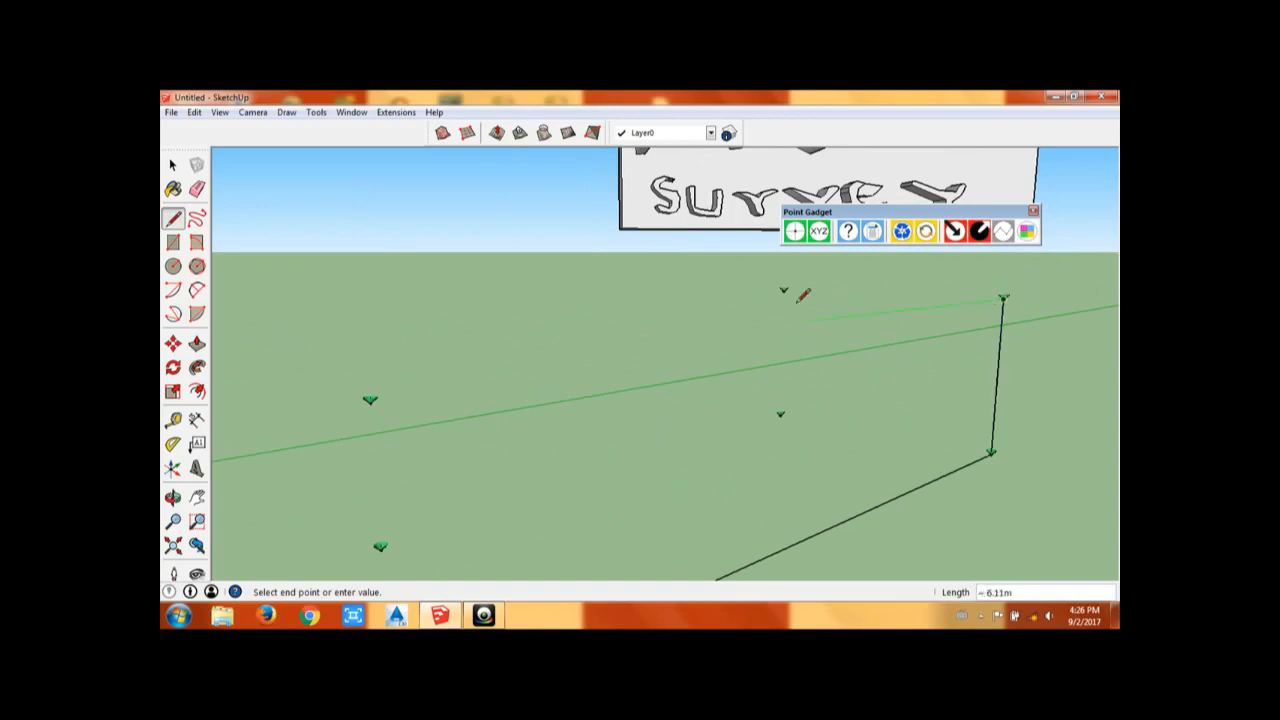
# Step: Continue the line 4.95 m across the far end's top and along the rear top side to the near-end corner point
pyautogui.scroll(3, 803, 295)
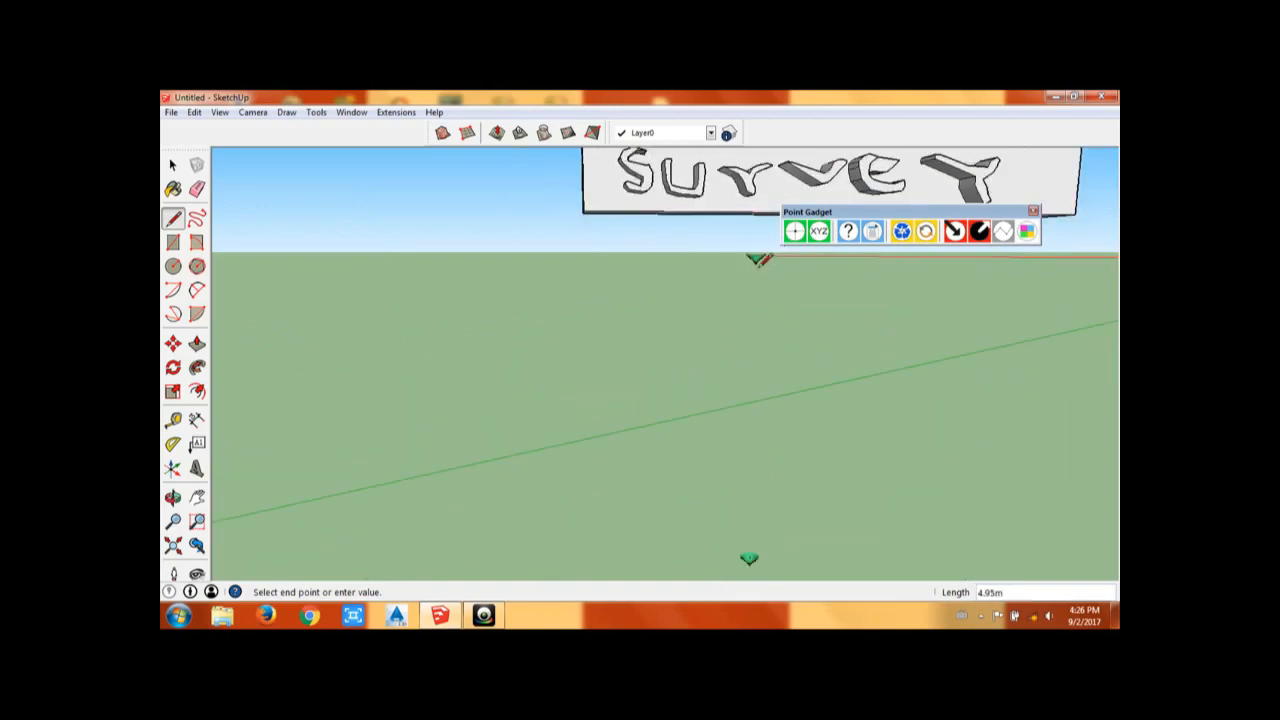
pyautogui.scroll(-5, 755, 265)
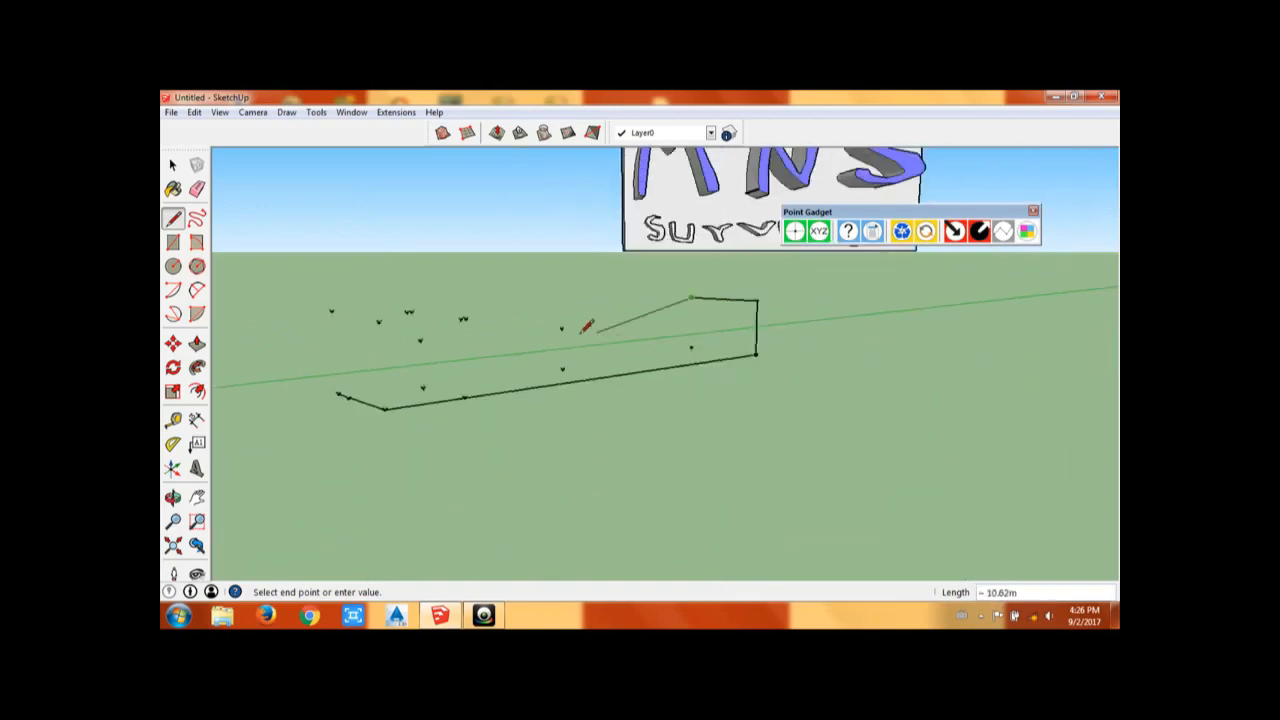
pyautogui.scroll(-3, 587, 327)
pyautogui.moveTo(486, 331); pyautogui.dragTo(563, 306, button='middle')
pyautogui.scroll(5, 566, 326)
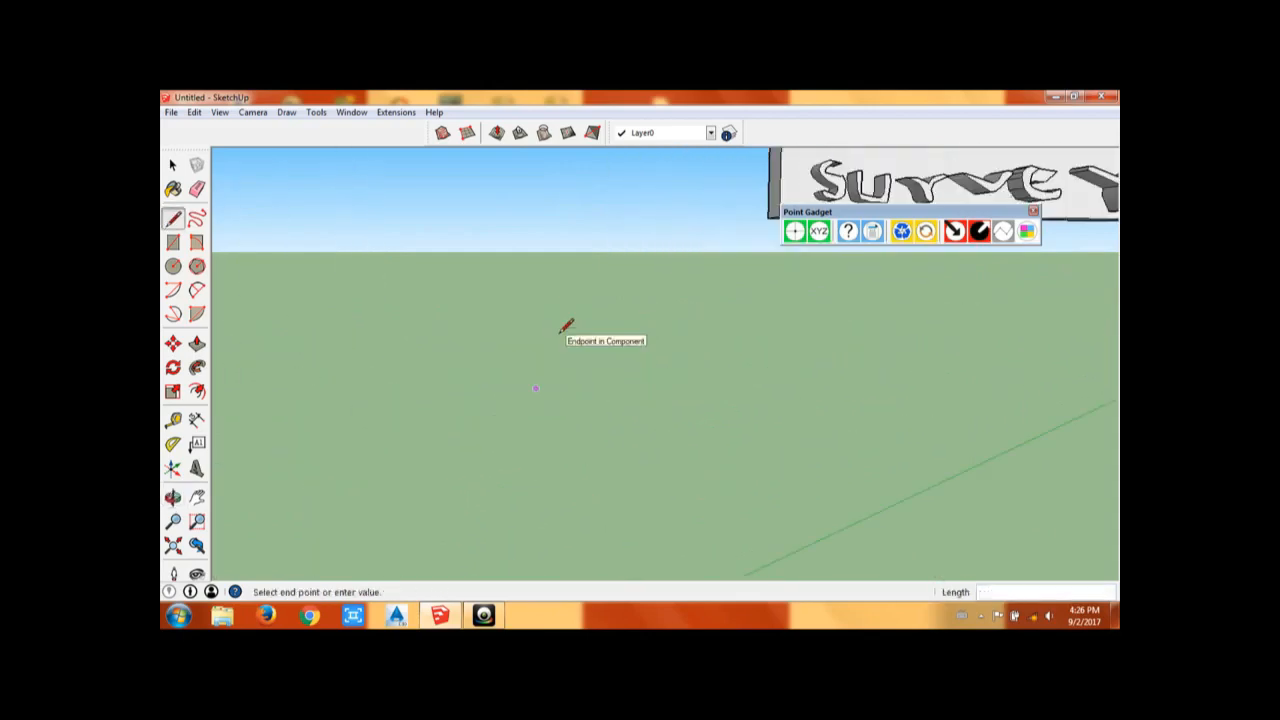
pyautogui.scroll(-5, 566, 320)
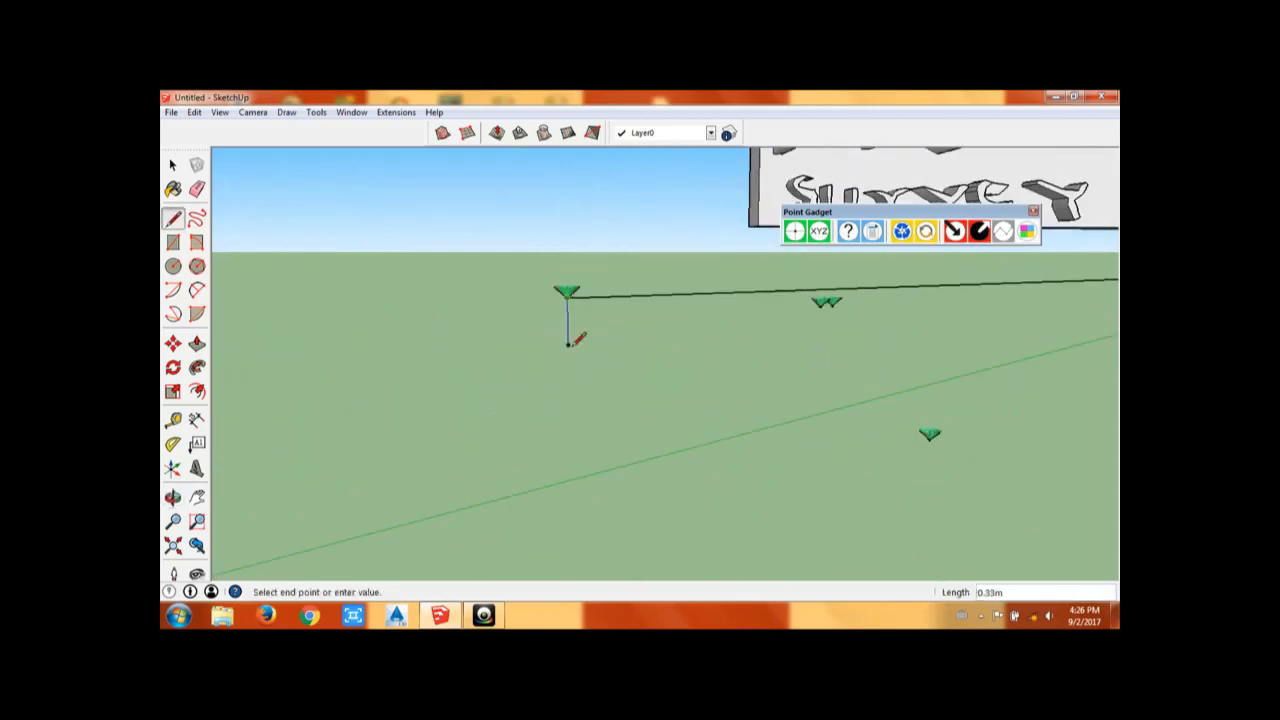
# Step: Close the outline with a vertical edge down to the rear base corner at the near end, and end the line
pyautogui.scroll(-5, 571, 345)
pyautogui.scroll(7, 573, 390)
pyautogui.scroll(-3, 603, 358)
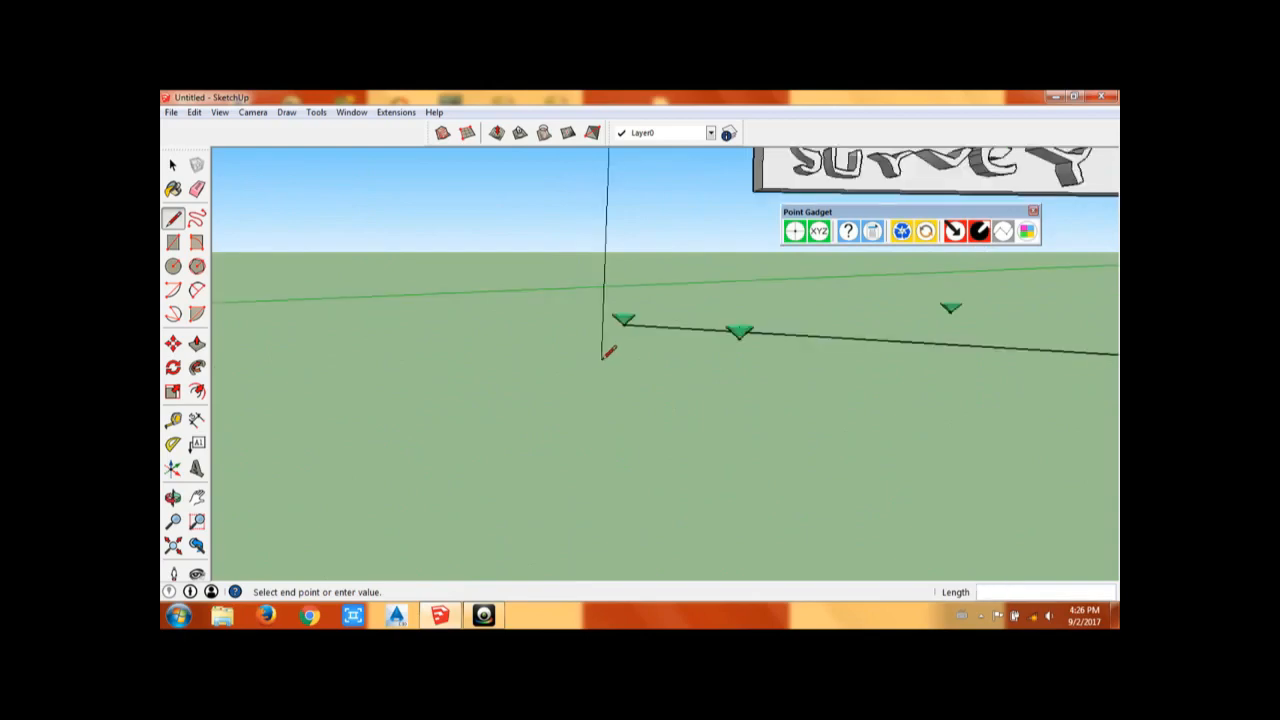
pyautogui.scroll(4, 625, 316)
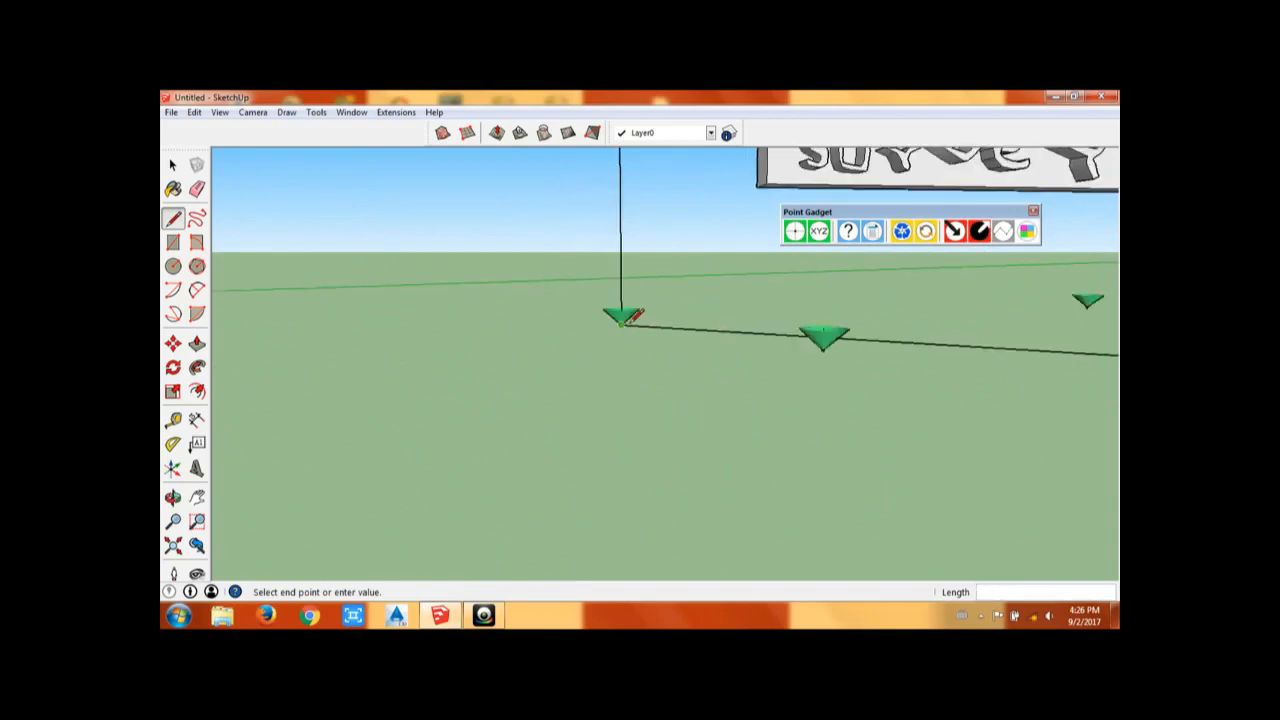
pyautogui.scroll(-8, 630, 314)
pyautogui.scroll(-3, 676, 336)
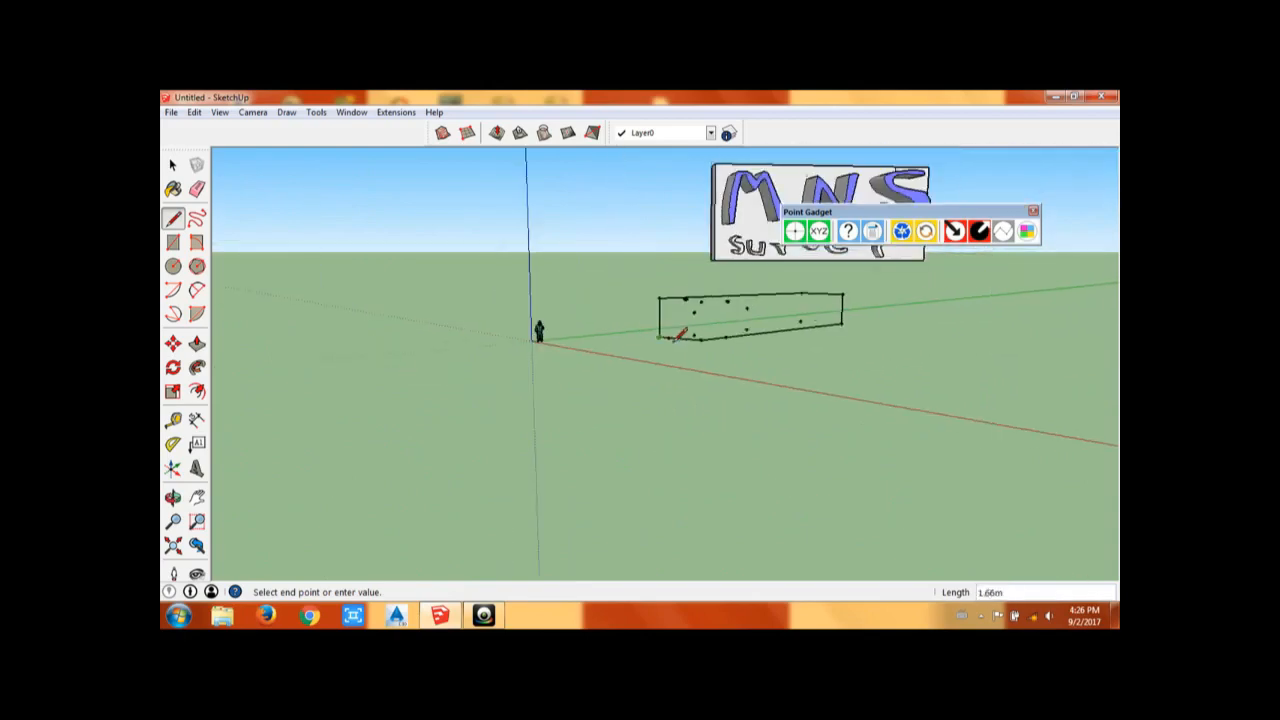
pyautogui.moveTo(676, 334); pyautogui.dragTo(812, 412, button='middle')
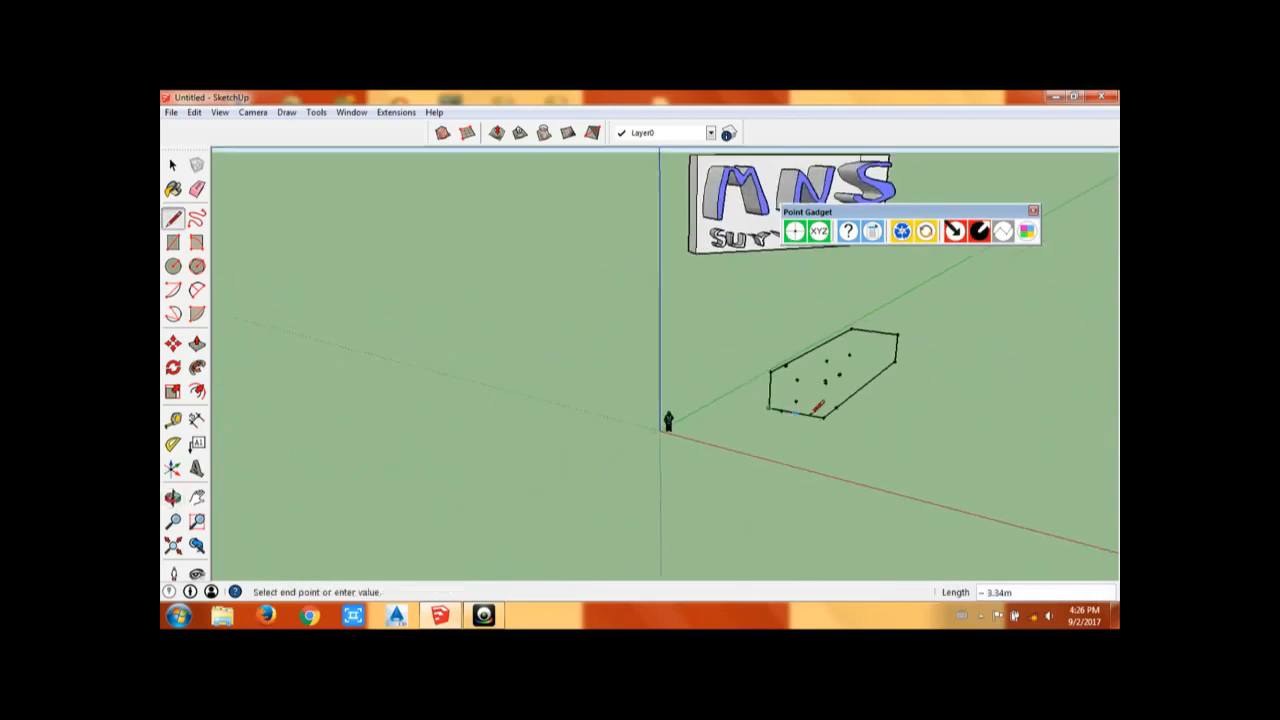
pyautogui.scroll(1, 829, 411)
pyautogui.press('space')
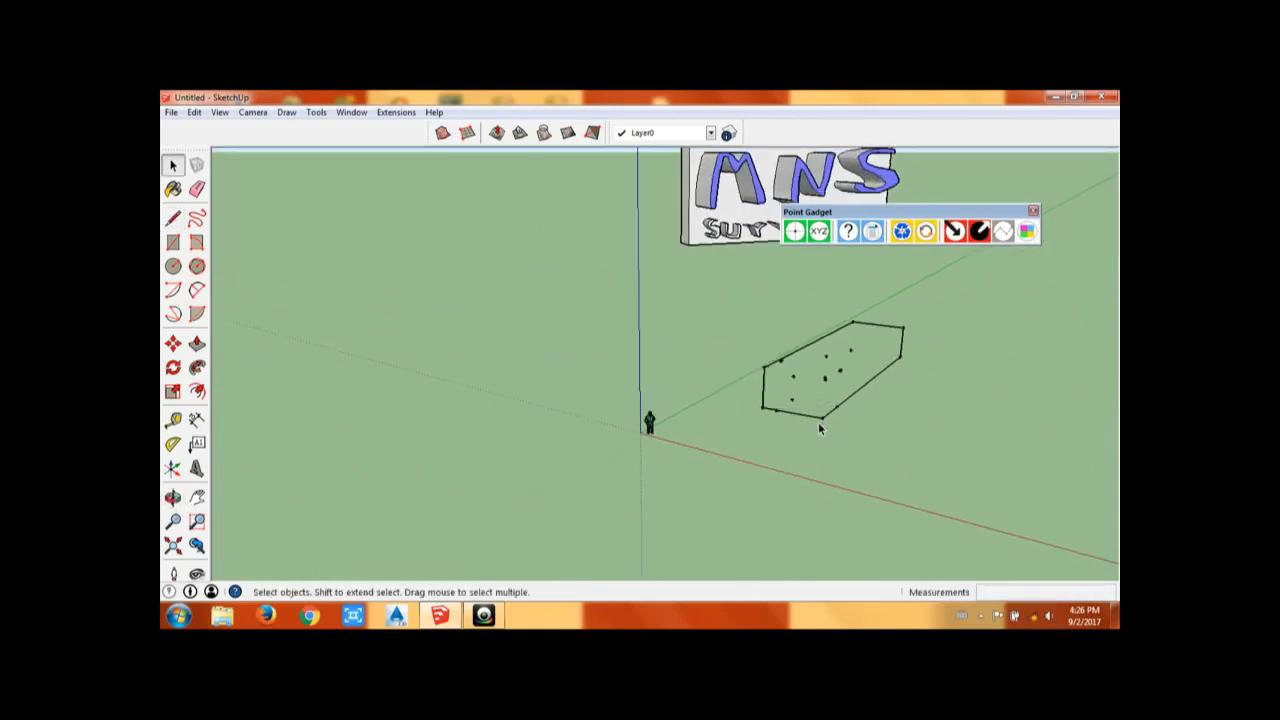
# Step: Draw a vertical line about 3.07 m high at the near front corner, from the base point to the top point
pyautogui.click(173, 218)
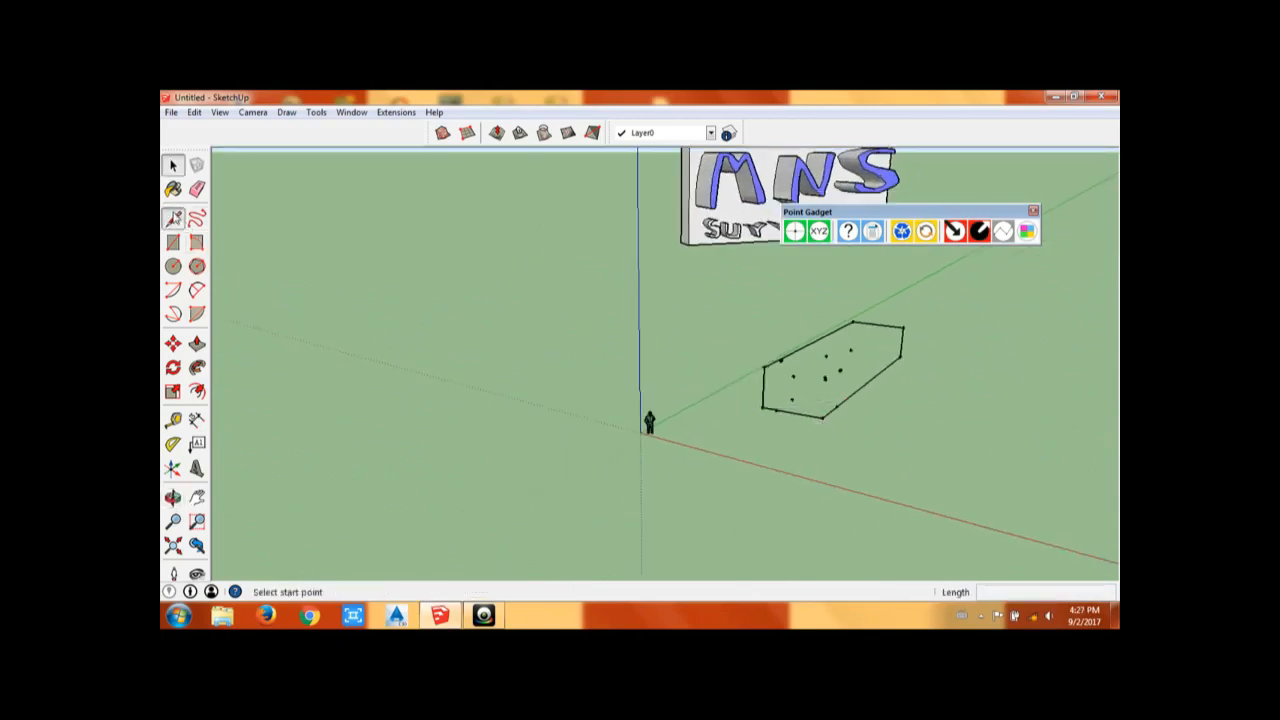
pyautogui.scroll(10, 811, 410)
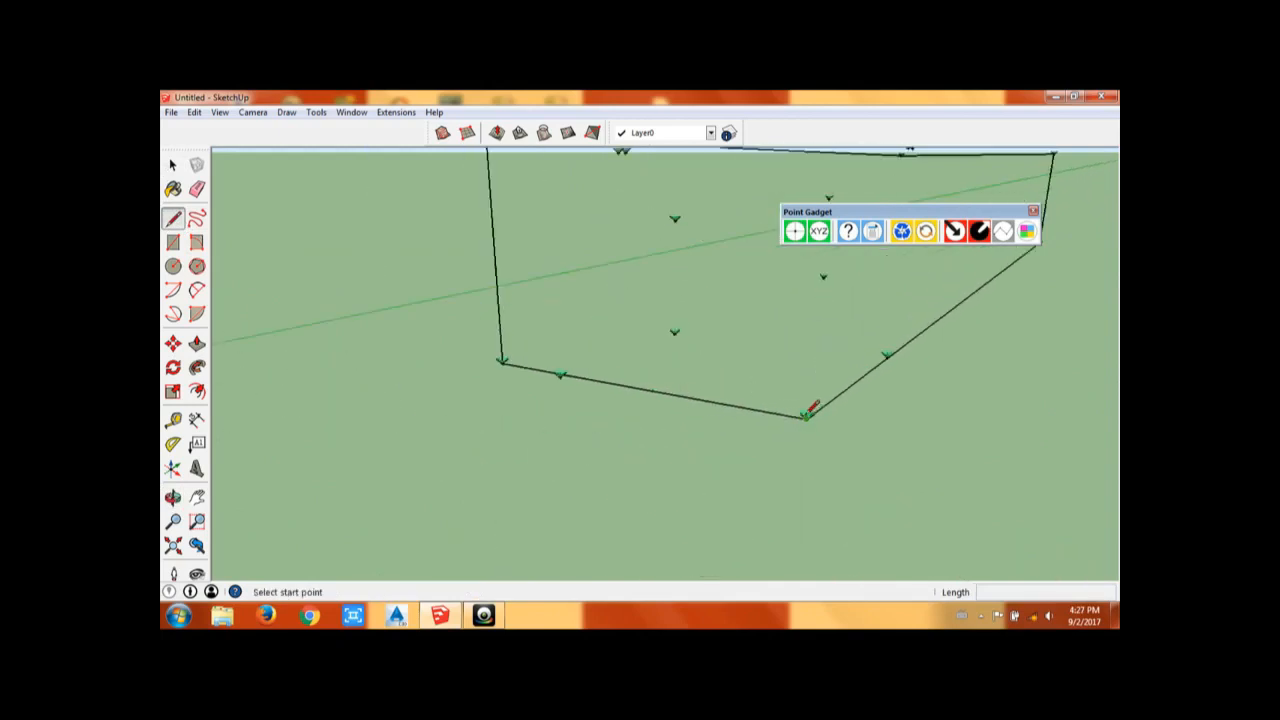
pyautogui.scroll(-3, 818, 400)
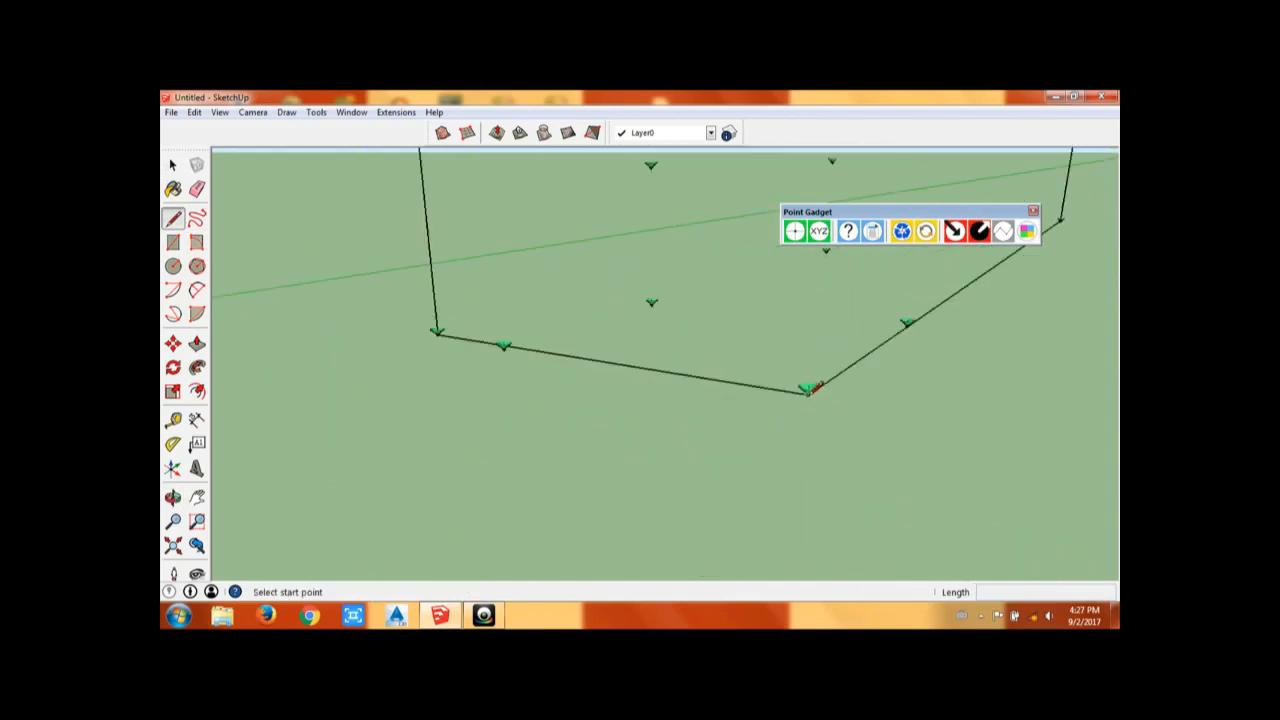
pyautogui.scroll(-2, 800, 330)
pyautogui.press('o')
pyautogui.moveTo(780, 343); pyautogui.dragTo(680, 470)
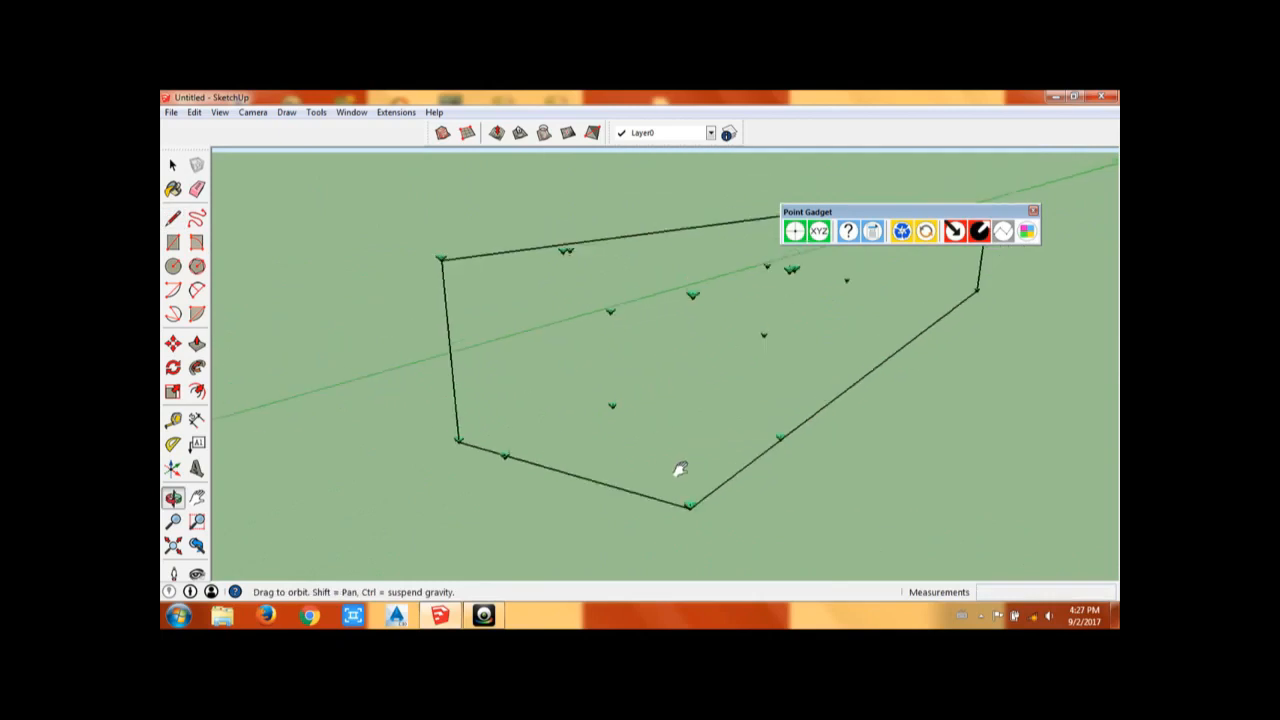
pyautogui.press('l')
pyautogui.click(689, 505)
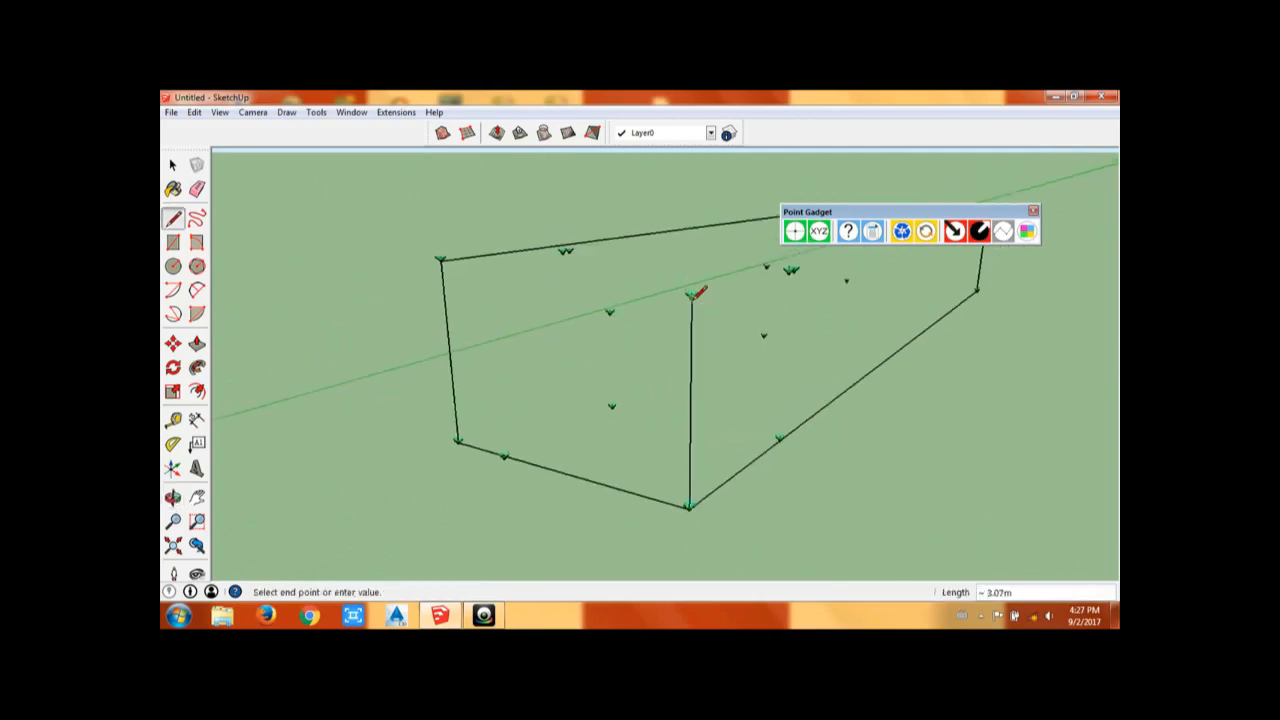
pyautogui.click(692, 298)
# Step: Draw the front top edge about 20 m to the far top corner point, closing the long front wall face
pyautogui.scroll(-3, 720, 299)
pyautogui.keyDown('shift'); pyautogui.moveTo(720, 299); pyautogui.dragTo(576, 392, button='middle'); pyautogui.keyUp('shift')
pyautogui.scroll(6, 769, 328)
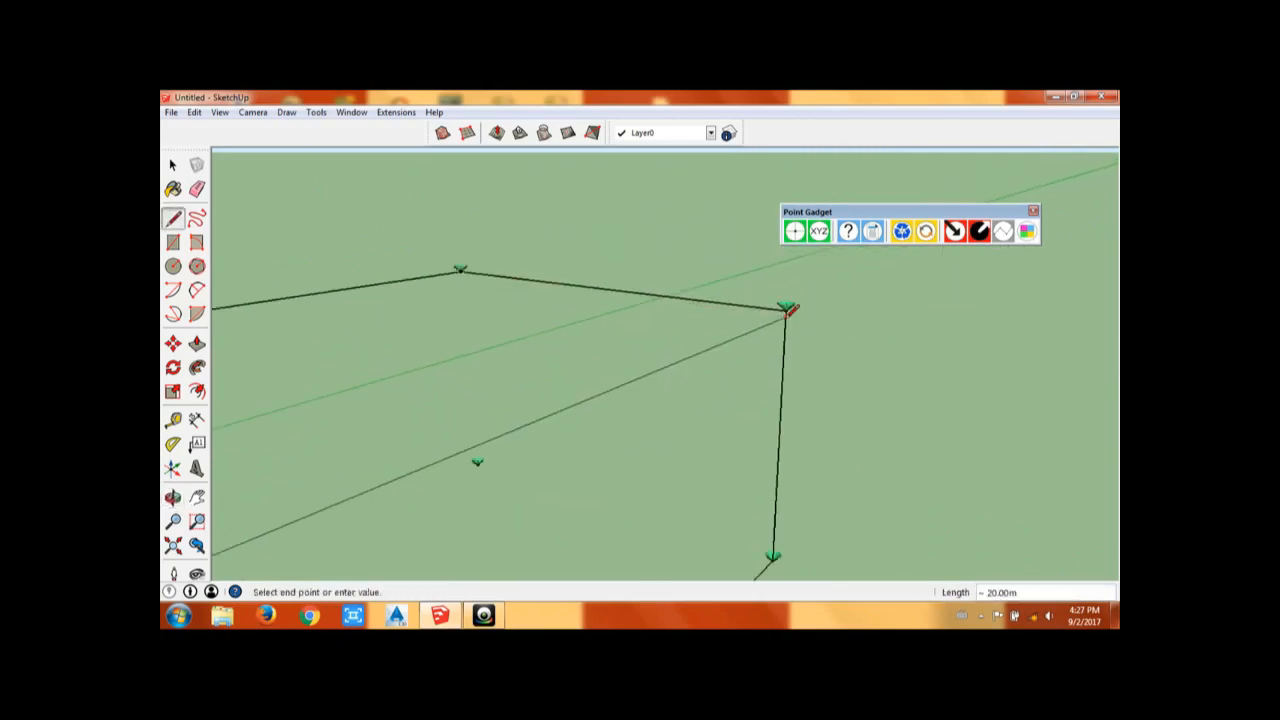
pyautogui.scroll(2, 790, 310)
pyautogui.click(788, 305)
pyautogui.scroll(-5, 740, 315)
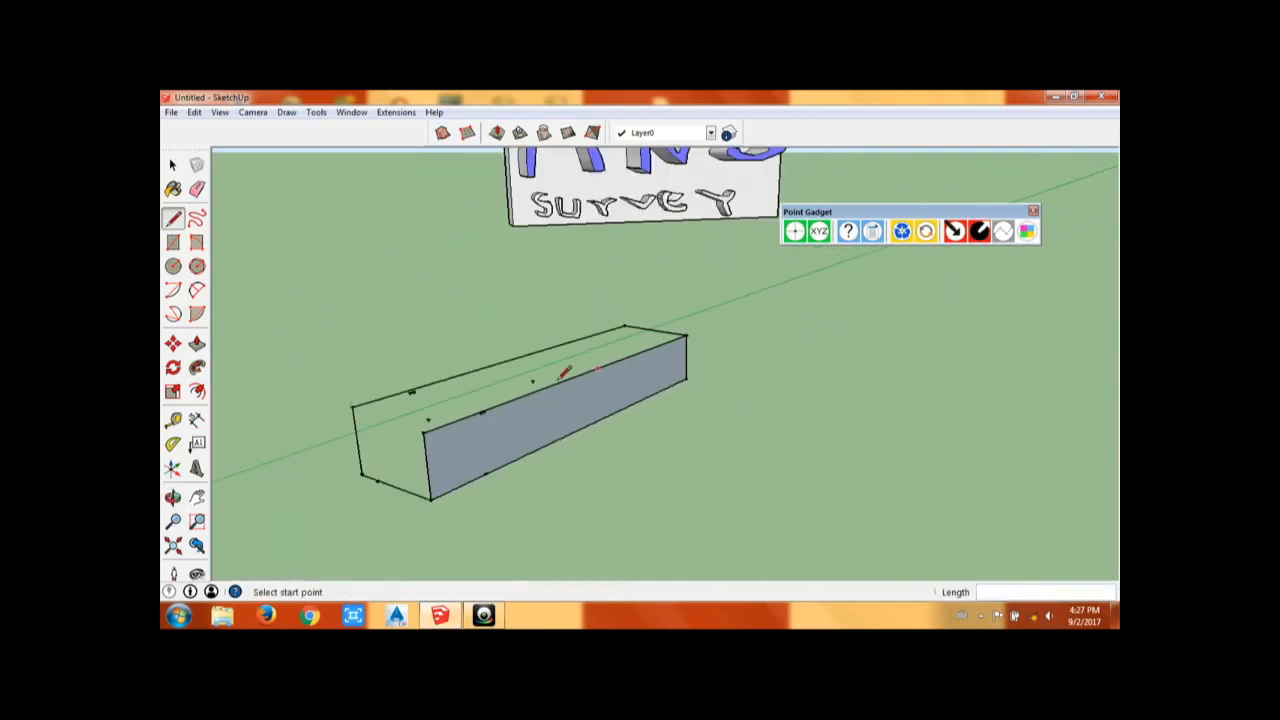
# Step: Draw the near end's top edge from the front top corner to the rear top corner, closing that end wall face
pyautogui.moveTo(543, 417); pyautogui.dragTo(655, 399, button='middle')
pyautogui.scroll(5, 700, 443)
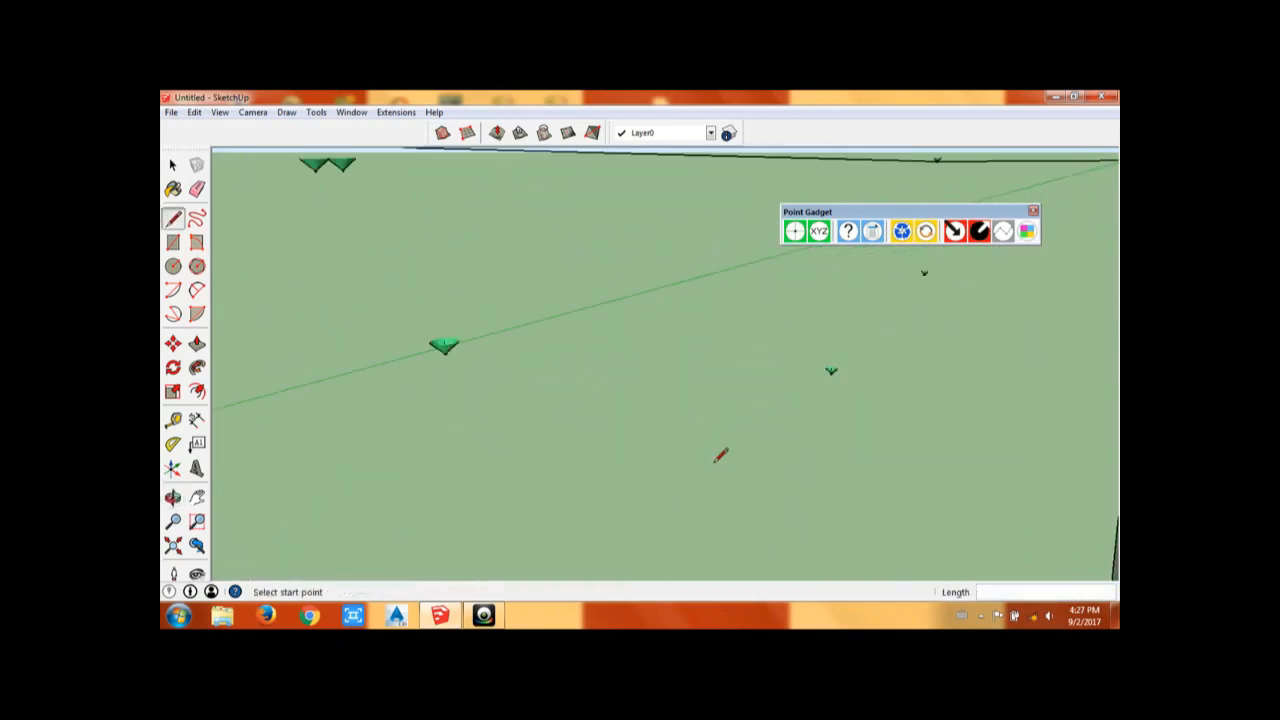
pyautogui.scroll(-5, 717, 454)
pyautogui.moveTo(717, 454); pyautogui.dragTo(722, 445, button='middle')
pyautogui.scroll(3, 744, 455)
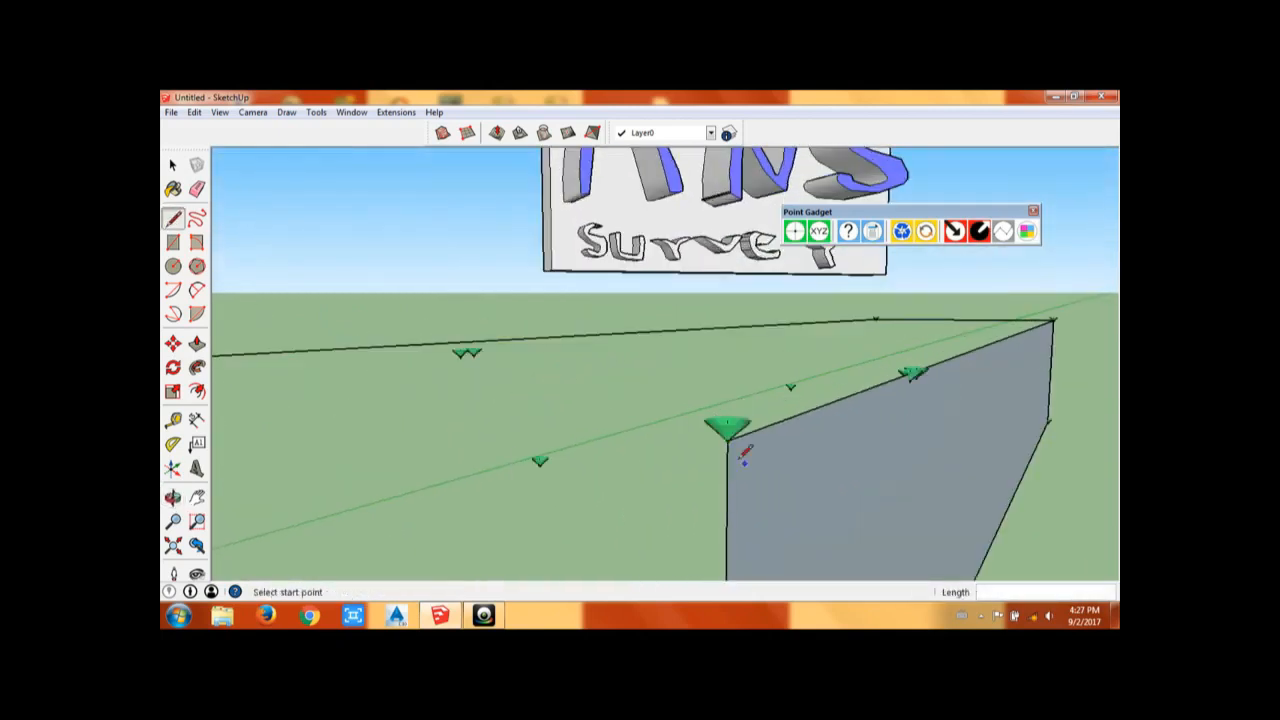
pyautogui.click(729, 432)
pyautogui.scroll(-5, 590, 420)
pyautogui.moveTo(586, 420)
pyautogui.mouseDown(button='middle')
pyautogui.moveTo(598, 424)
pyautogui.moveTo(574, 437)
pyautogui.mouseUp(button='middle')
pyautogui.scroll(5, 611, 380)
pyautogui.click(433, 350)
# Step: Draw the base edge across the opposite end, from the front base corner to the rear base point
pyautogui.scroll(-5, 560, 420)
pyautogui.scroll(-2, 806, 402)
pyautogui.moveTo(870, 396); pyautogui.dragTo(550, 422, button='middle')
pyautogui.scroll(-2, 914, 472)
pyautogui.keyDown('shift'); pyautogui.moveTo(915, 473); pyautogui.dragTo(641, 400, button='middle'); pyautogui.keyUp('shift')
pyautogui.moveTo(704, 446); pyautogui.dragTo(592, 431, button='middle')
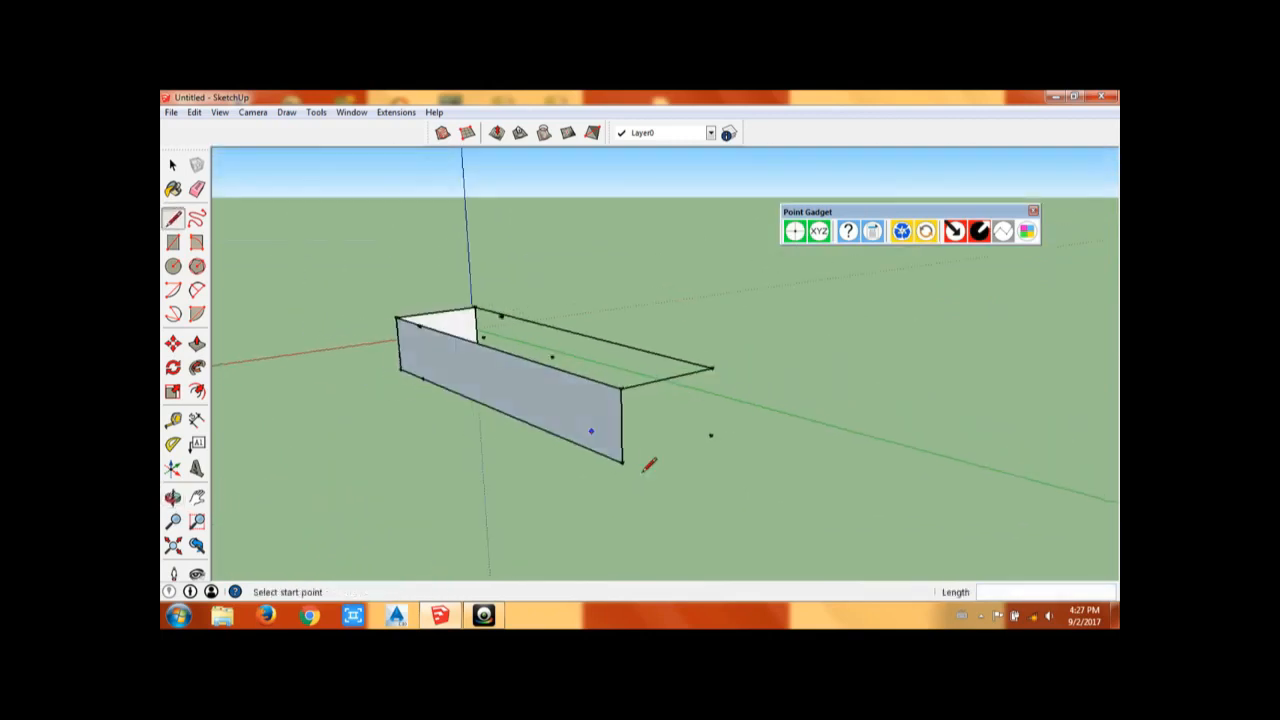
pyautogui.scroll(2, 640, 468)
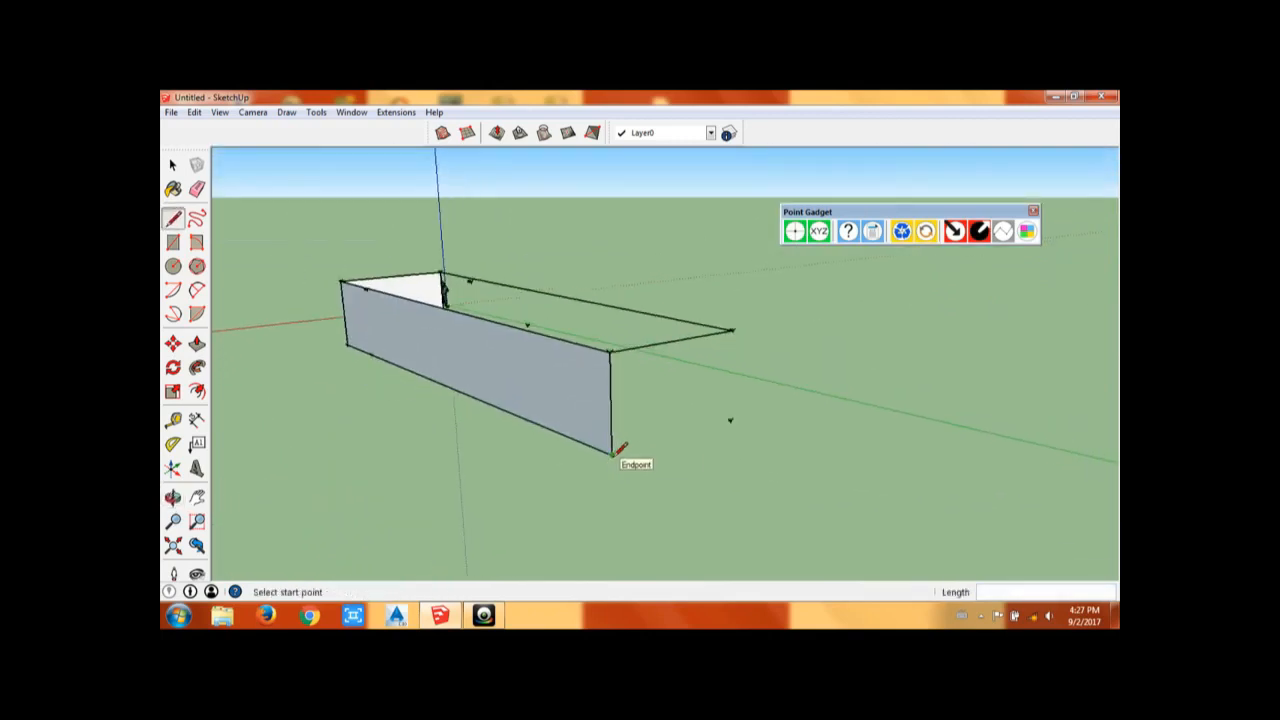
pyautogui.scroll(4, 660, 441)
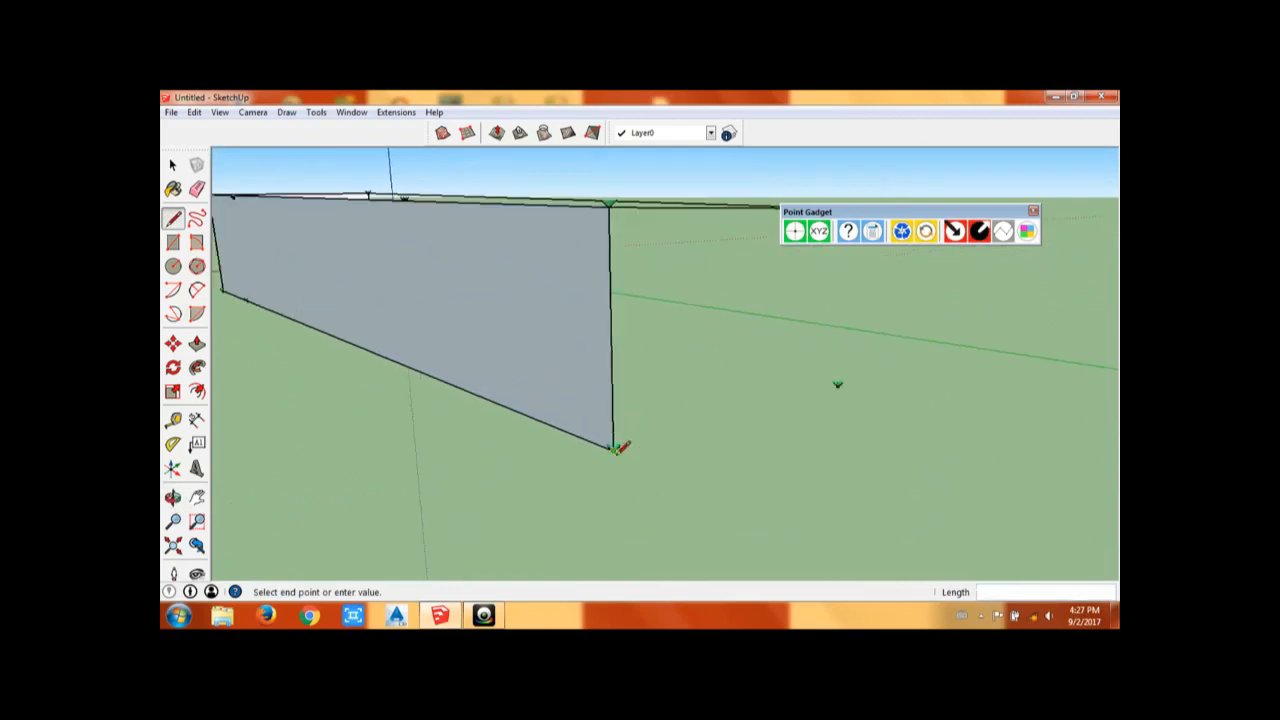
pyautogui.click(839, 386)
# Step: Continue the line vertically up to the rear top corner point, closing the end wall face
pyautogui.scroll(-2, 839, 384)
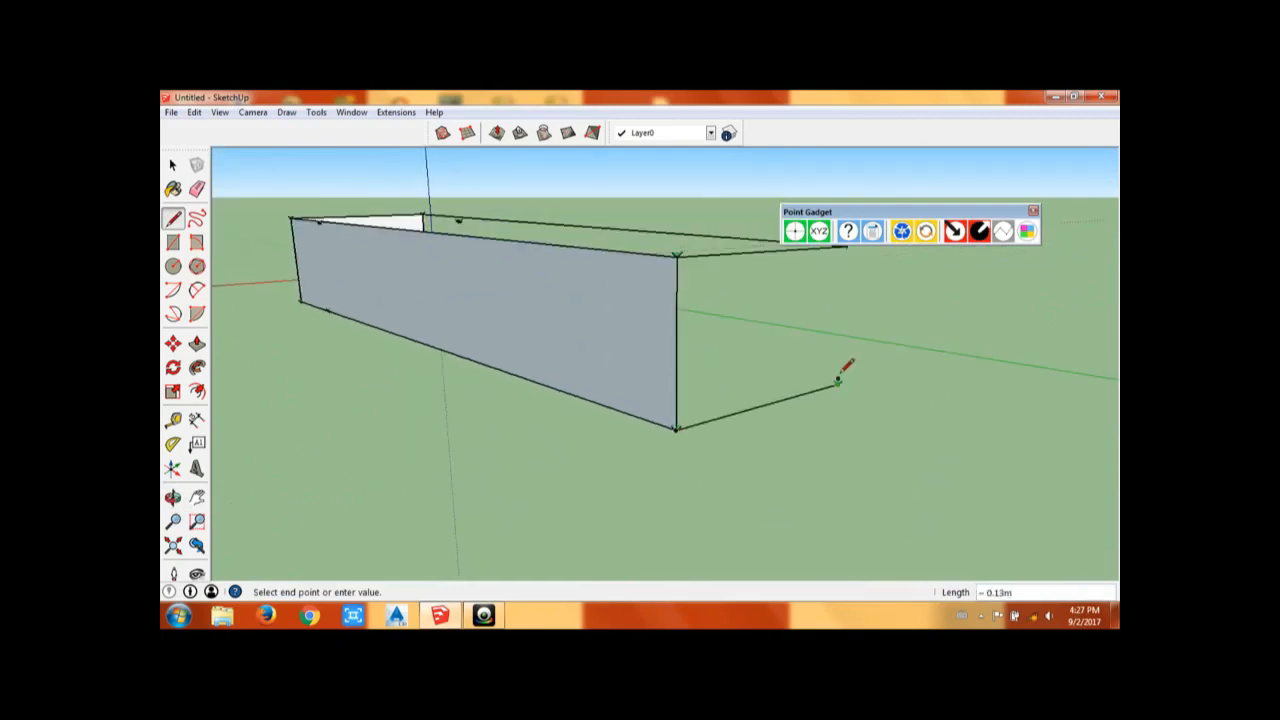
pyautogui.keyDown('shift'); pyautogui.moveTo(839, 380); pyautogui.dragTo(767, 486, button='middle'); pyautogui.keyUp('shift')
pyautogui.scroll(3, 760, 356)
pyautogui.scroll(3, 764, 366)
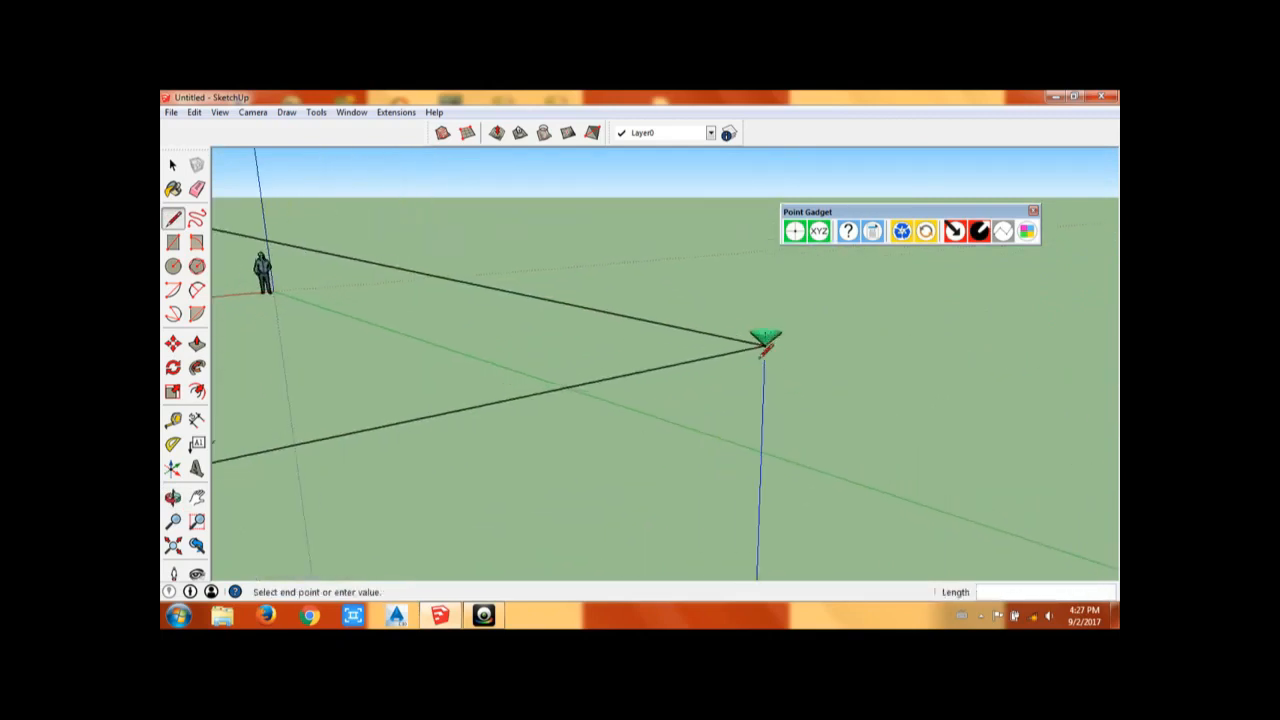
pyautogui.click(765, 342)
# Step: Delete the top edge of the end wall nearest the interior survey points, opening that end of the house
pyautogui.scroll(-1, 712, 398)
pyautogui.scroll(-6, 712, 397)
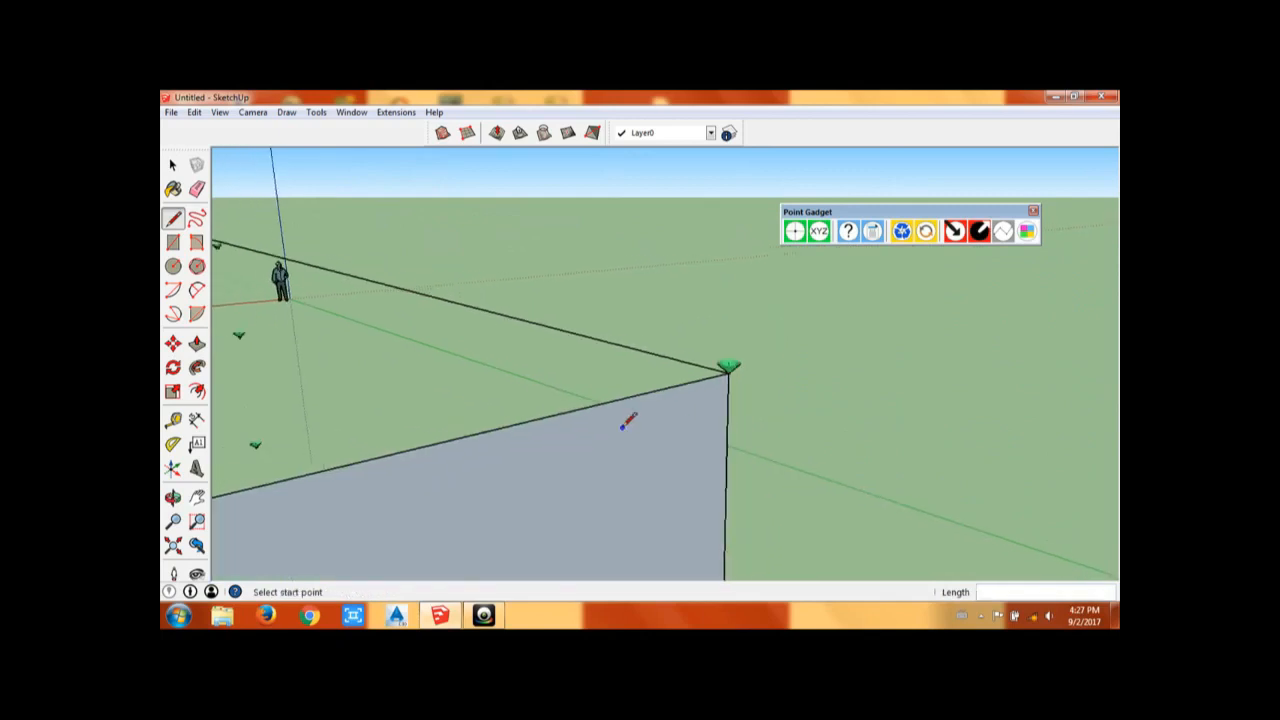
pyautogui.moveTo(534, 449); pyautogui.dragTo(600, 403, button='middle')
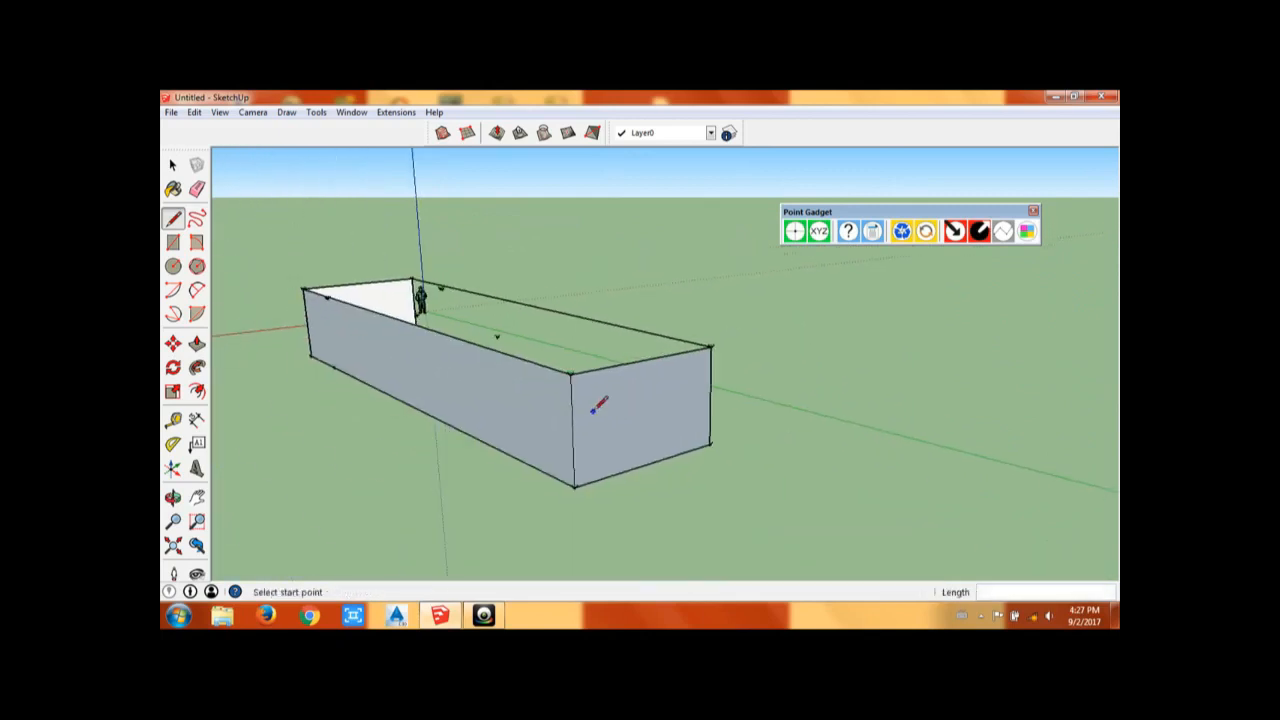
pyautogui.press('space')
pyautogui.moveTo(748, 489); pyautogui.dragTo(793, 416, button='middle')
pyautogui.scroll(-2, 777, 464)
pyautogui.scroll(-1, 819, 433)
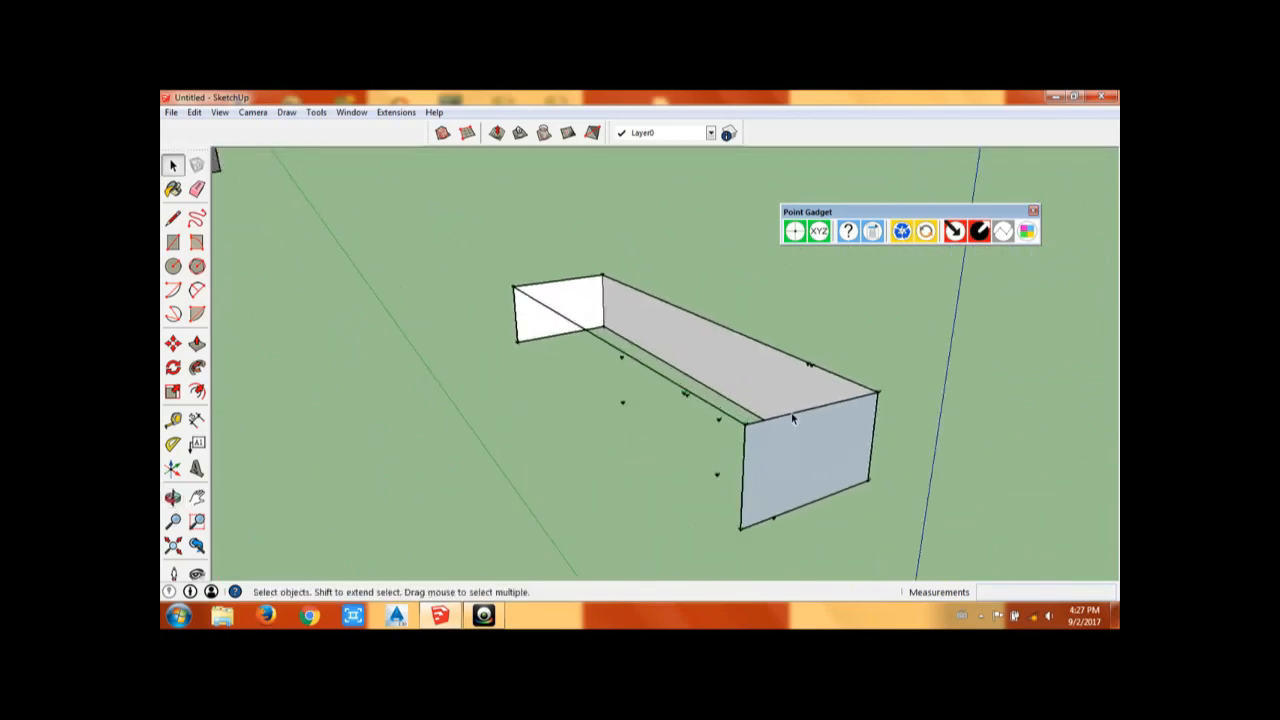
pyautogui.click(793, 414)
pyautogui.click(783, 416)
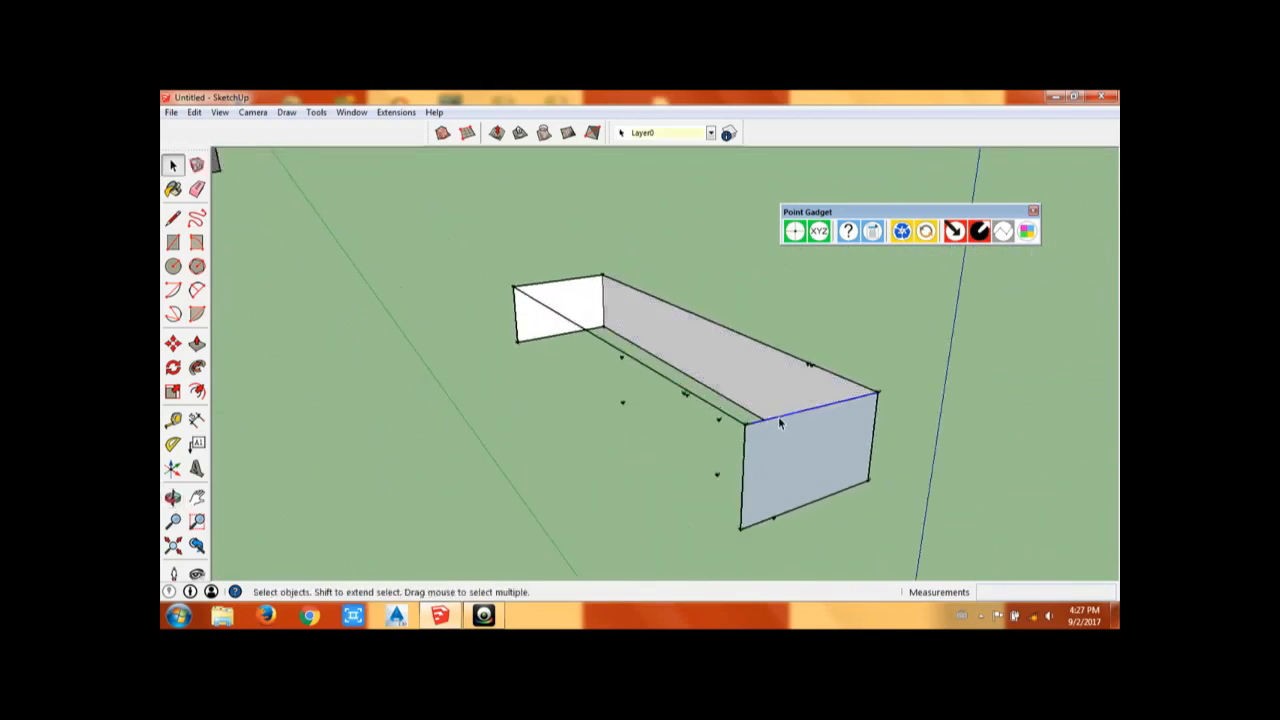
pyautogui.press('Delete')
# Step: Draw a line about 3.81 m long from the interior base point to the survey point on the long wall's base, and end the line
pyautogui.scroll(2, 718, 478)
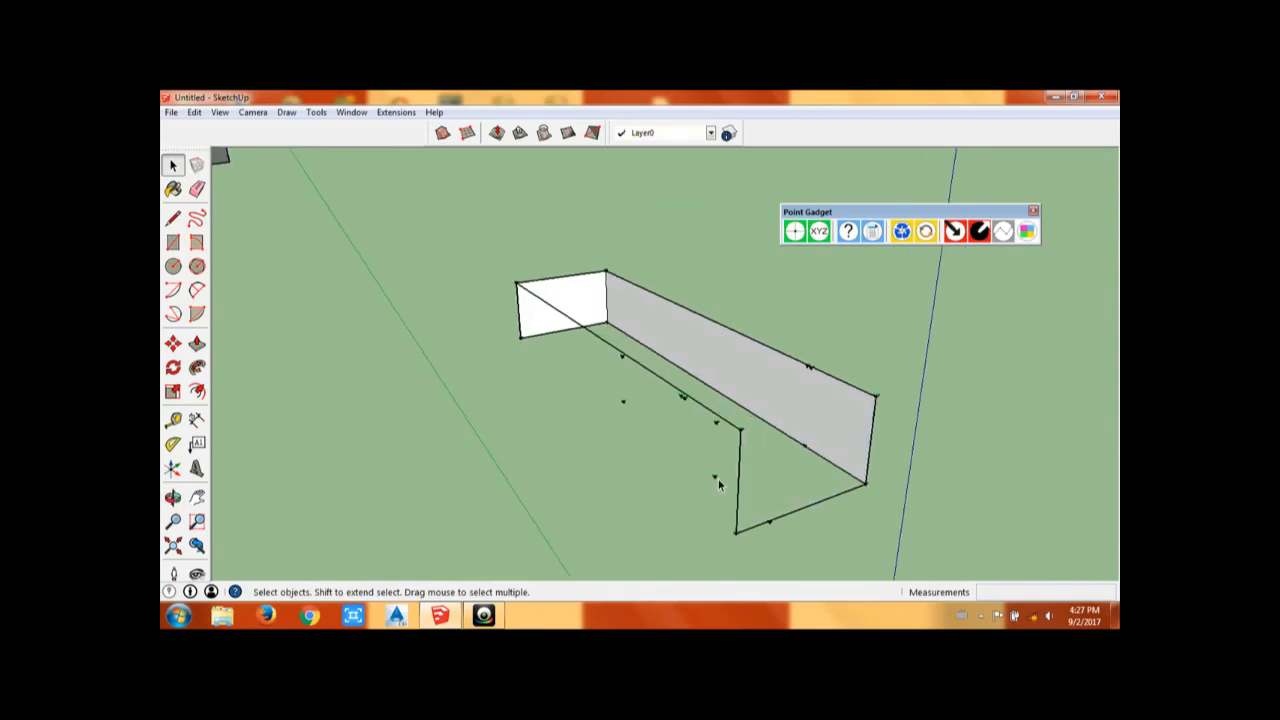
pyautogui.press('l')
pyautogui.scroll(5, 716, 475)
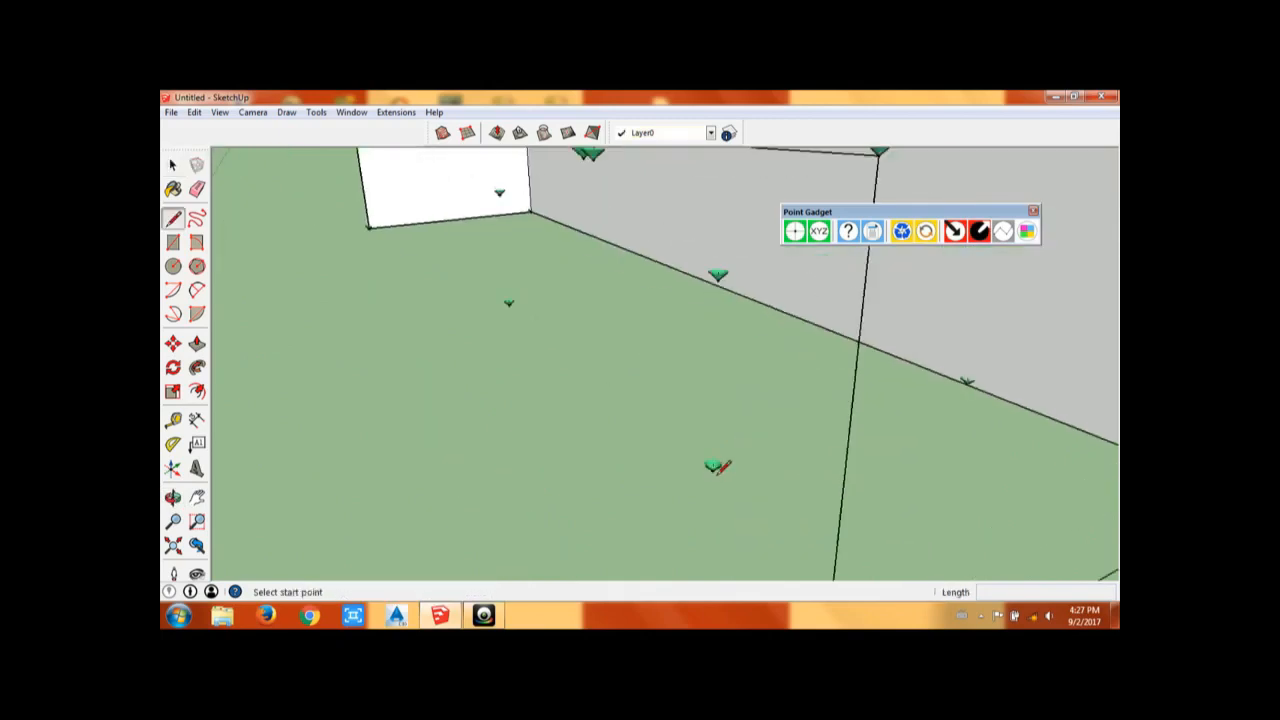
pyautogui.click(705, 370)
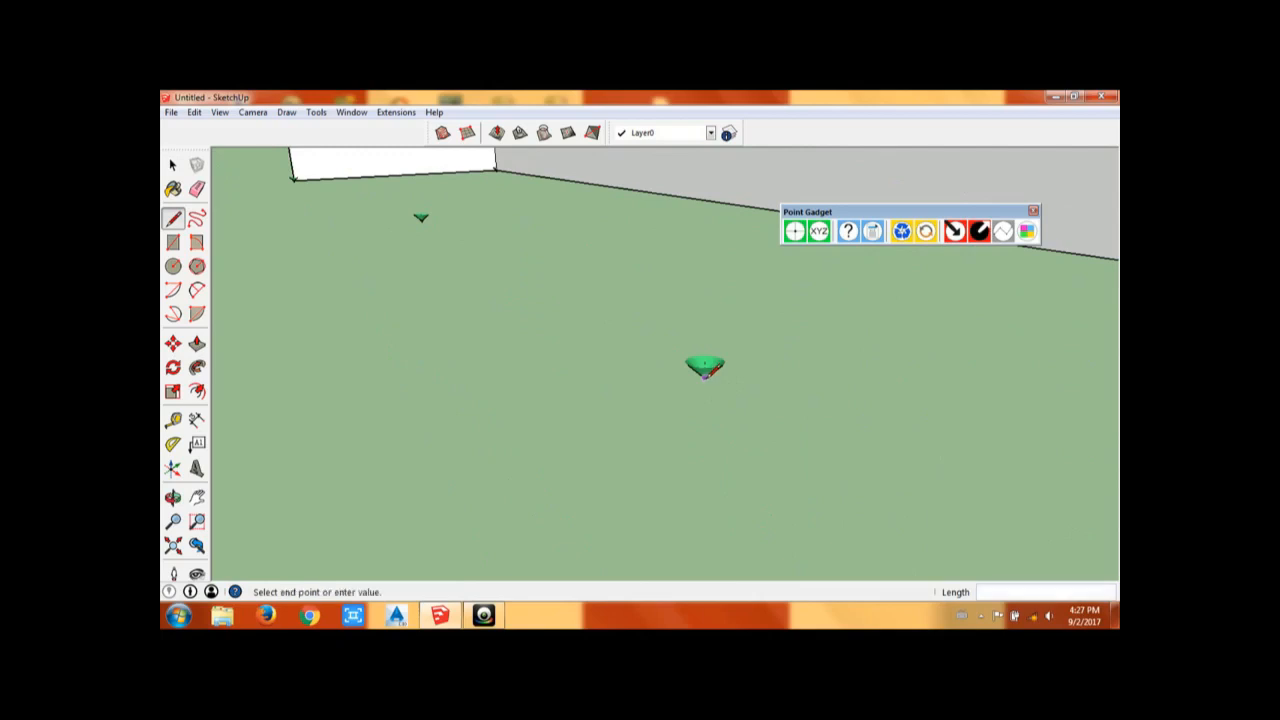
pyautogui.scroll(-5, 837, 337)
pyautogui.moveTo(837, 337); pyautogui.dragTo(866, 343, button='middle')
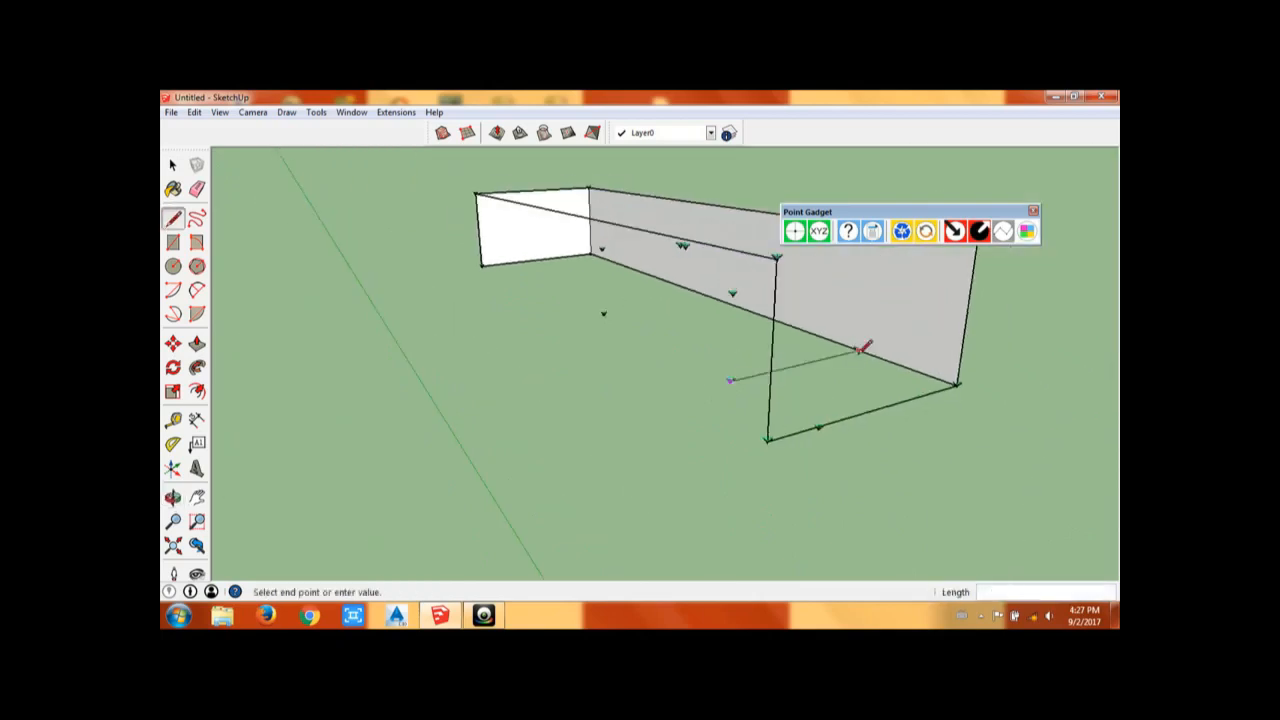
pyautogui.scroll(3, 862, 345)
pyautogui.scroll(4, 857, 347)
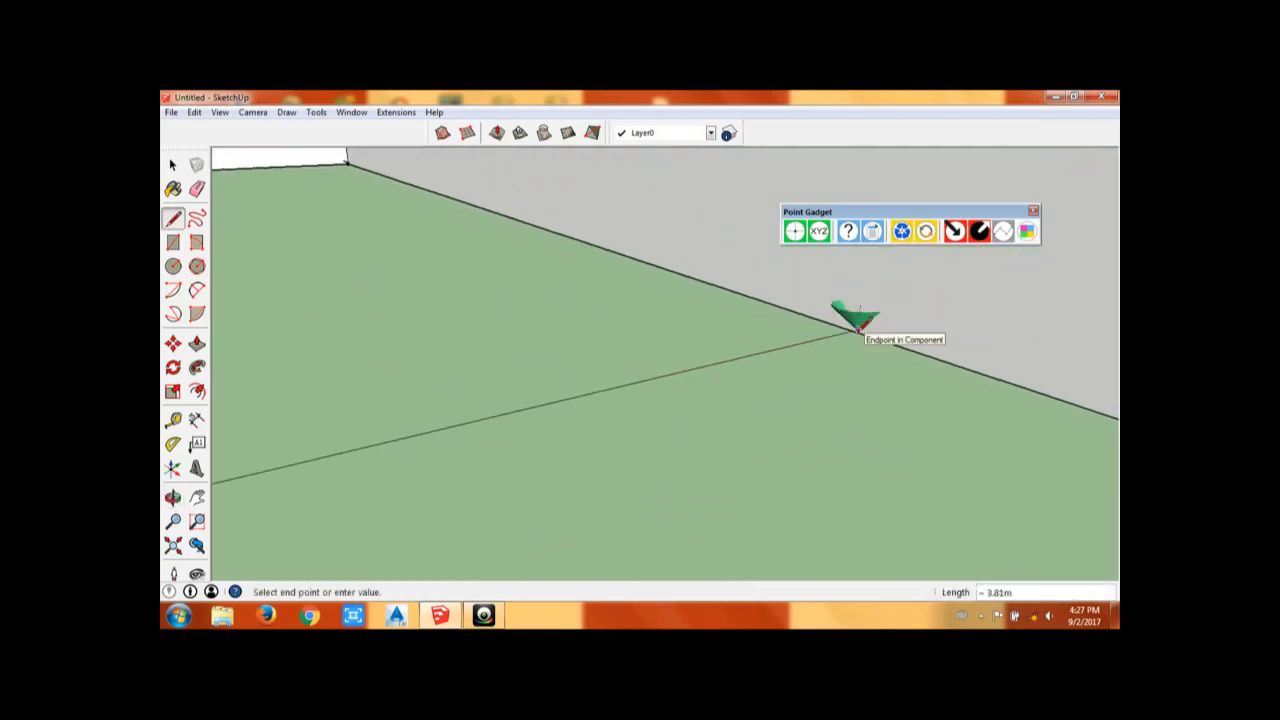
pyautogui.click(853, 331)
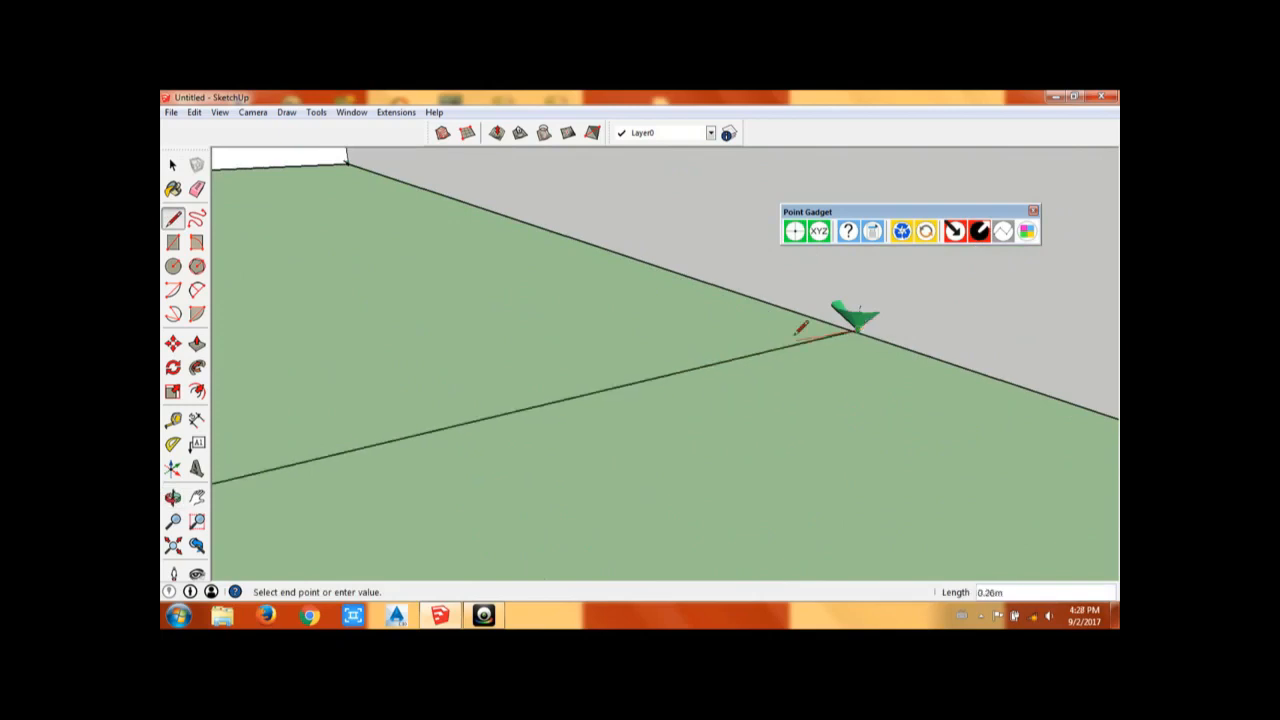
pyautogui.scroll(-3, 801, 329)
pyautogui.press('space')
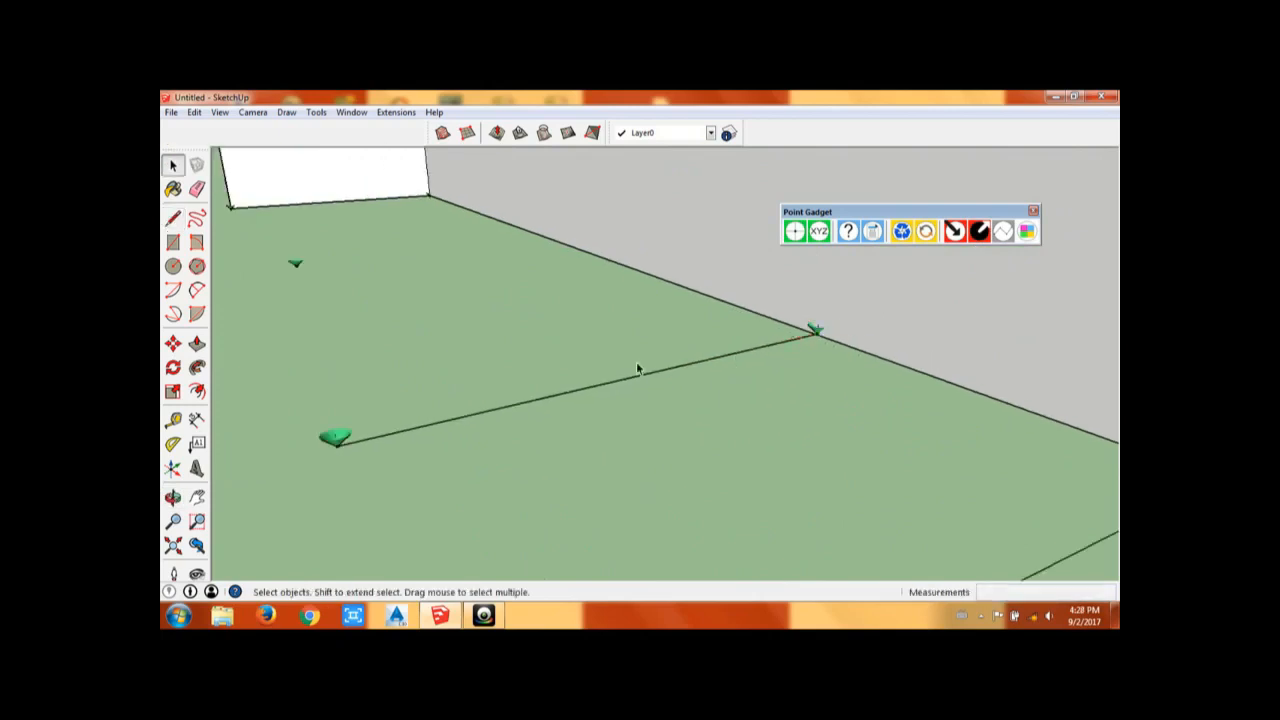
# Step: Draw a floor line from the interior base point lengthwise through the house to the second interior base point
pyautogui.press('l')
pyautogui.click(335, 445)
pyautogui.scroll(-5, 289, 381)
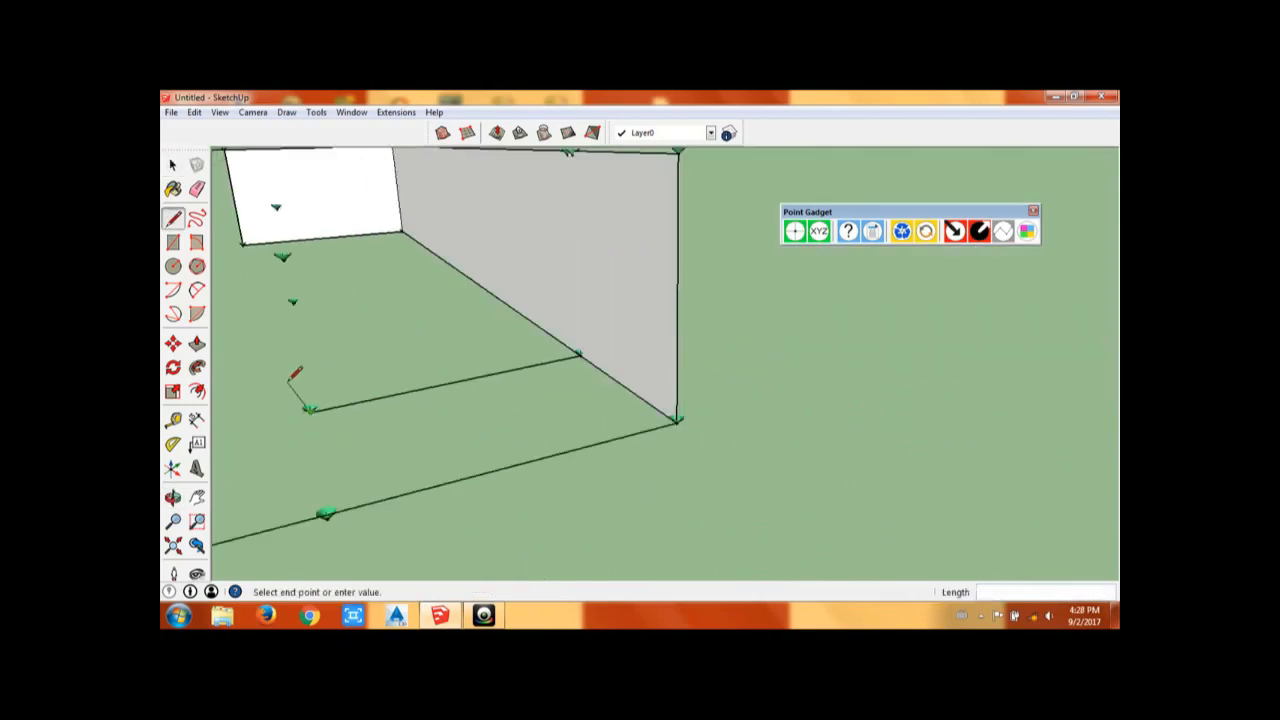
pyautogui.keyDown('shift'); pyautogui.moveTo(289, 383); pyautogui.dragTo(436, 467, button='middle'); pyautogui.keyUp('shift')
pyautogui.scroll(2, 453, 473)
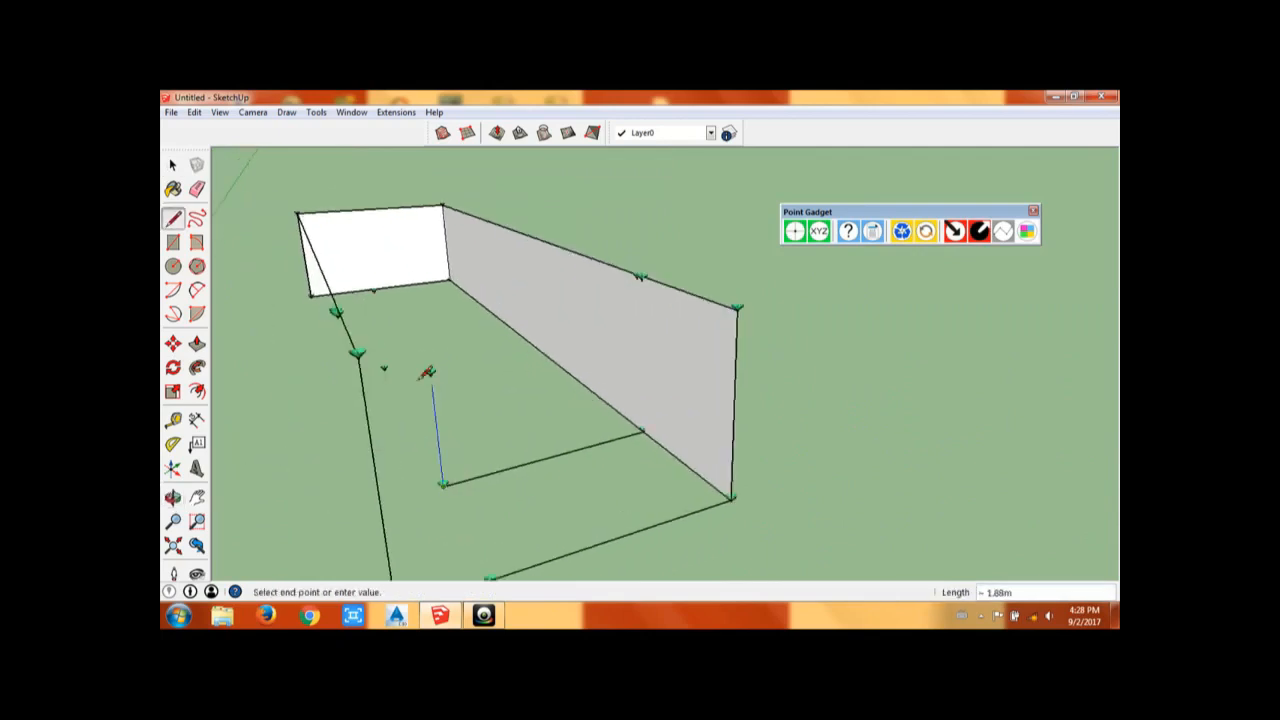
pyautogui.scroll(5, 397, 366)
pyautogui.scroll(-1, 363, 350)
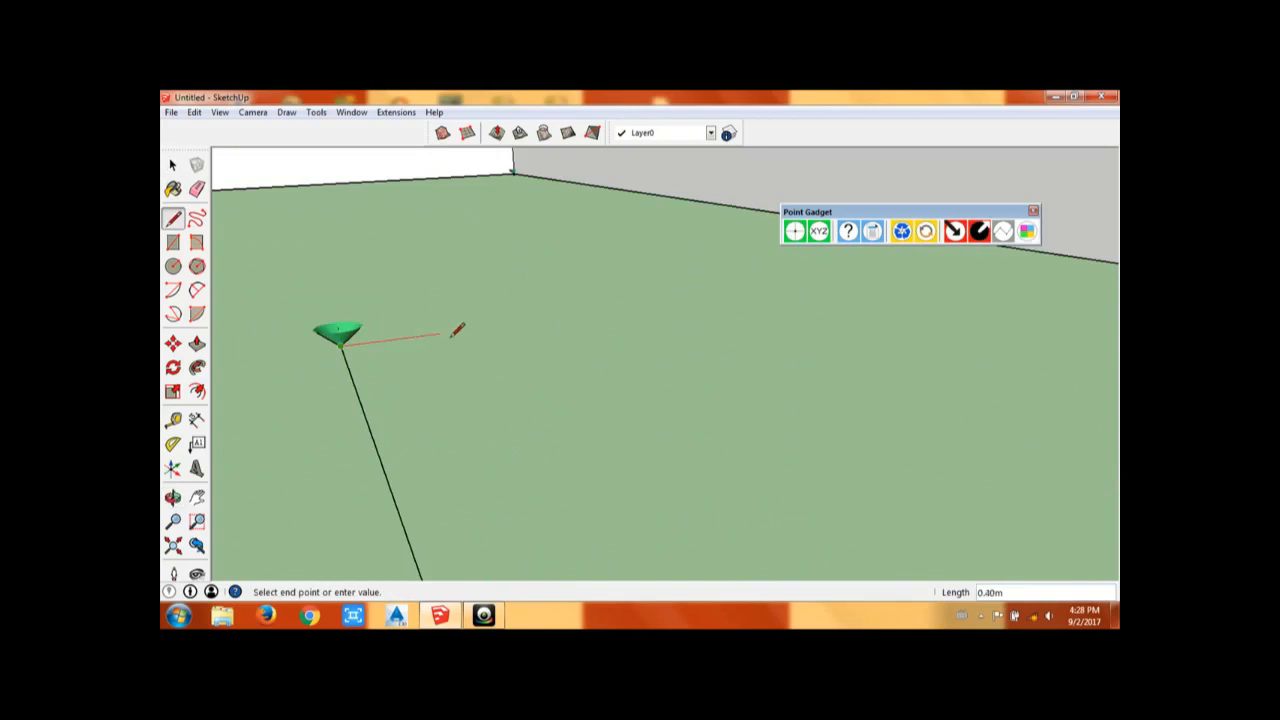
# Step: Continue the floor line across to the long wall's base and along it to the first cross line's endpoint, and end the line
pyautogui.scroll(-2, 455, 330)
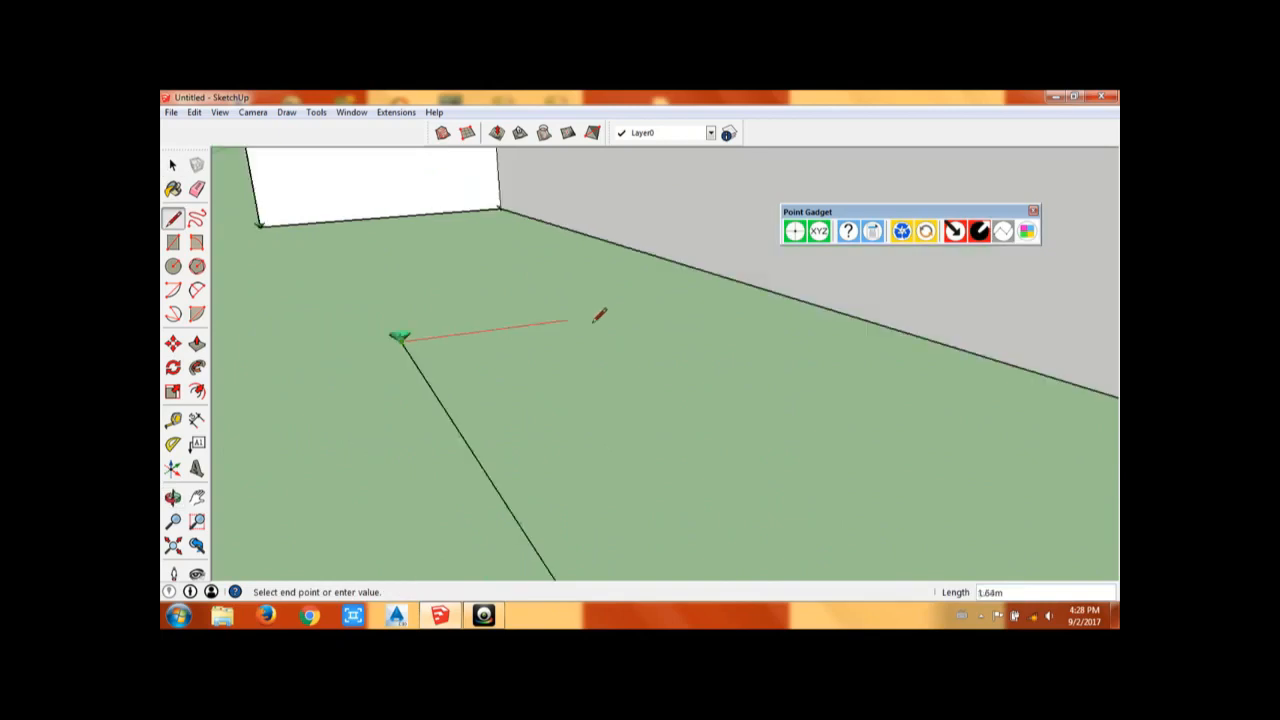
pyautogui.click(773, 293)
pyautogui.scroll(-1, 770, 325)
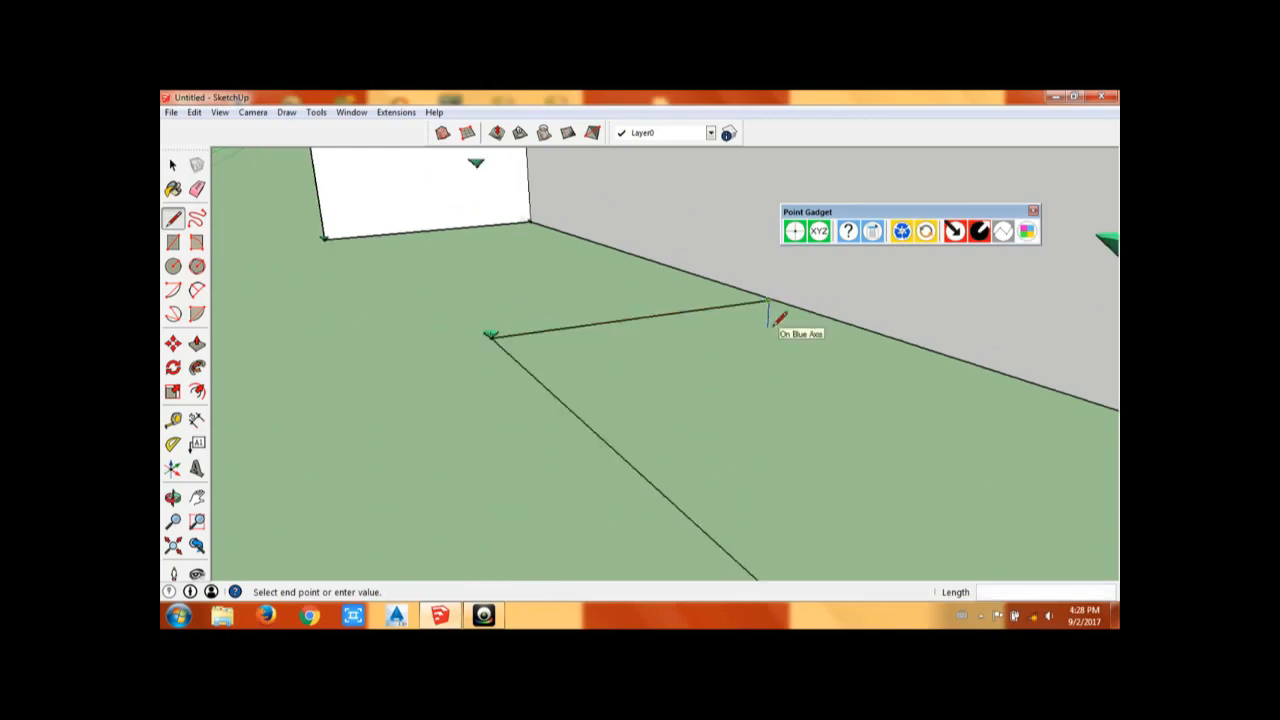
pyautogui.scroll(-3, 860, 352)
pyautogui.moveTo(895, 383)
pyautogui.mouseDown(button='middle')
pyautogui.moveTo(900, 372)
pyautogui.moveTo(943, 392)
pyautogui.mouseUp(button='middle')
pyautogui.scroll(1, 945, 400)
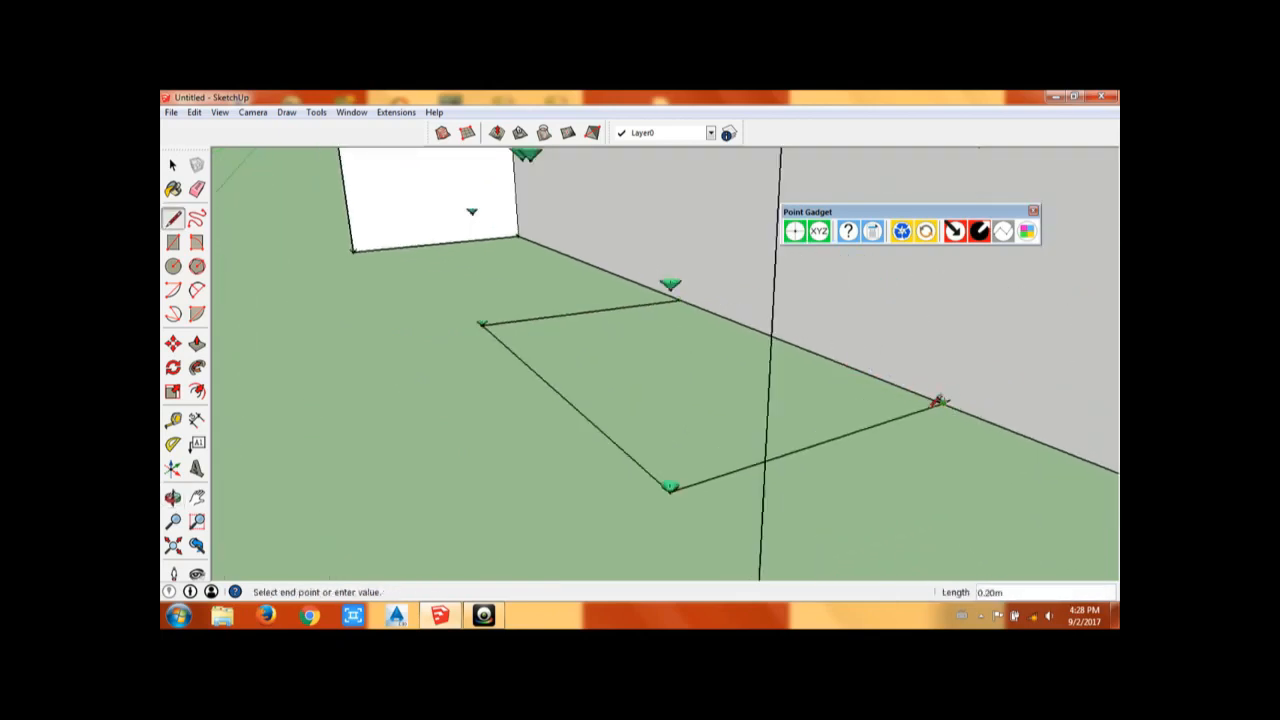
pyautogui.click(670, 488)
pyautogui.press('space')
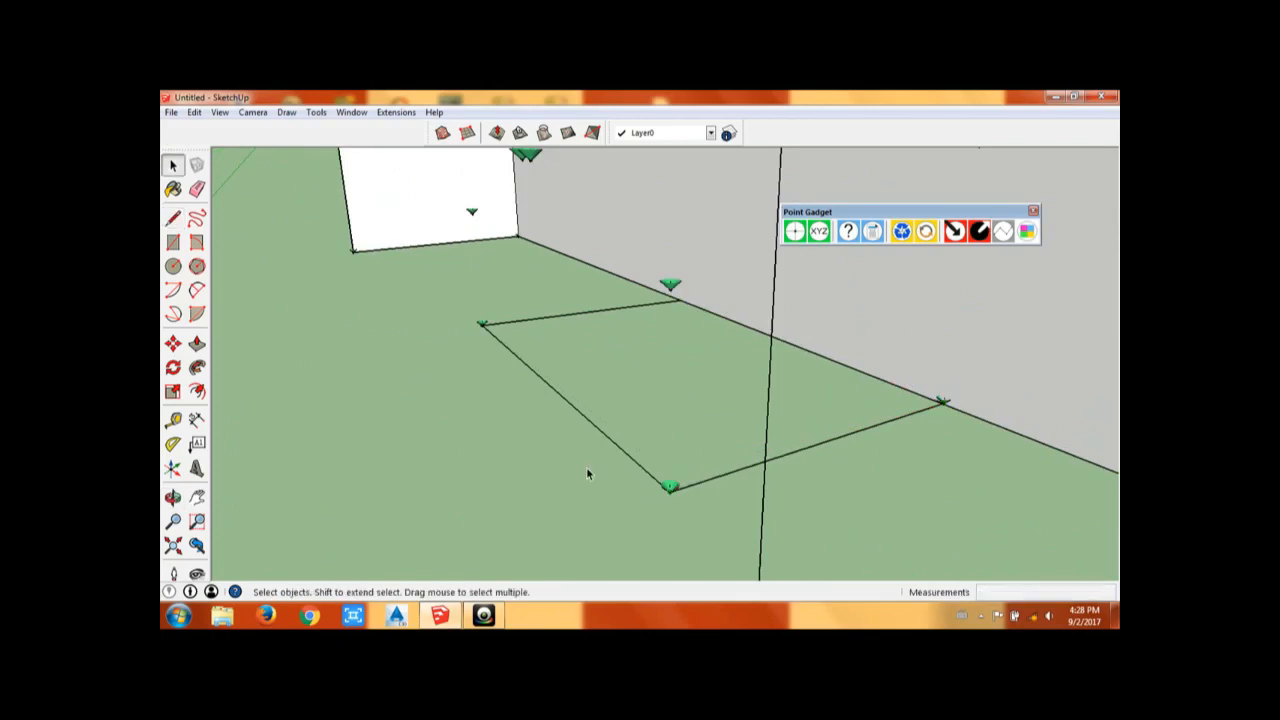
# Step: Draw a vertical line 2.00 m high from the first interior base corner to the survey point above it
pyautogui.press('l')
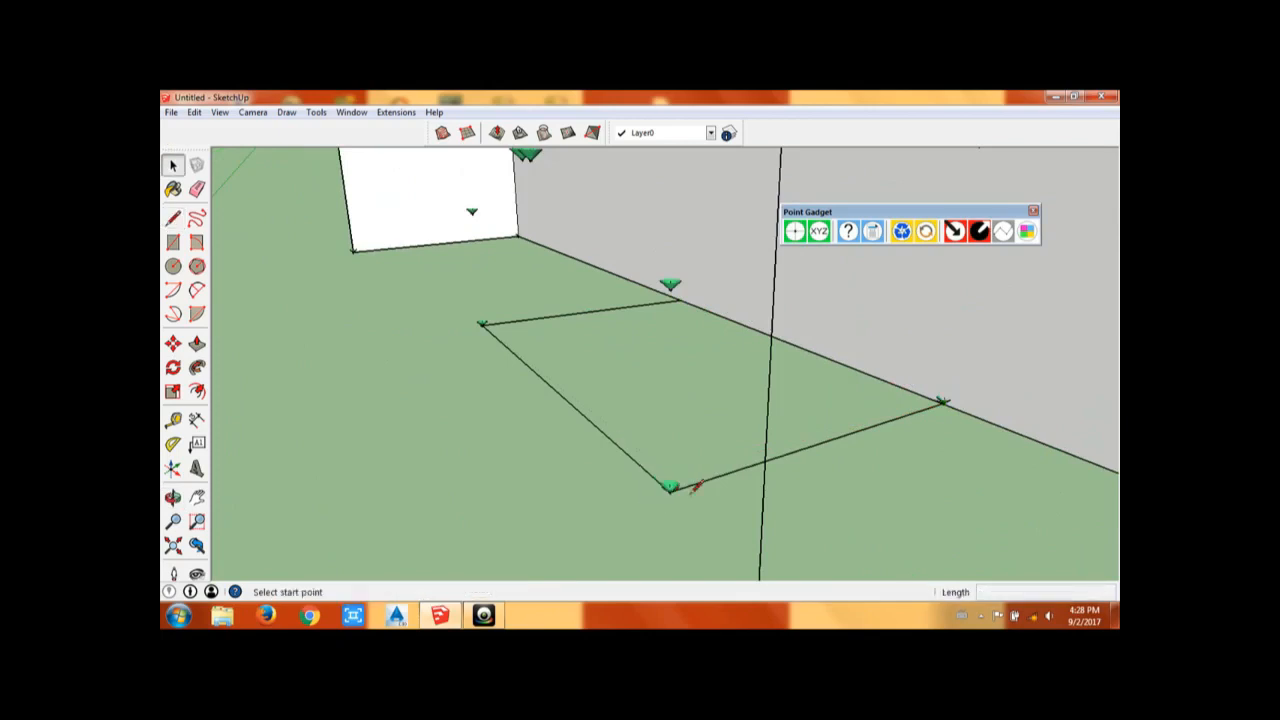
pyautogui.moveTo(660, 476); pyautogui.dragTo(698, 381, button='middle')
pyautogui.click(687, 340)
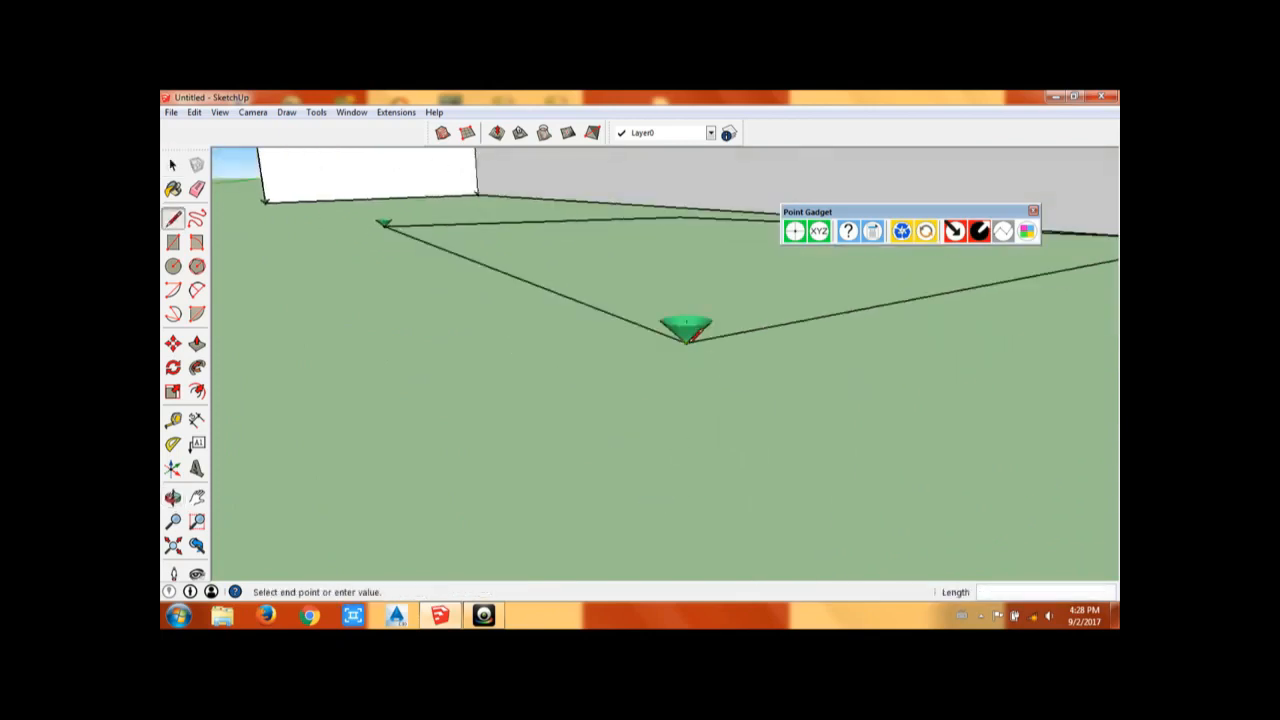
pyautogui.scroll(-3, 694, 290)
pyautogui.moveTo(694, 290)
pyautogui.mouseDown(button='middle')
pyautogui.moveTo(683, 334)
pyautogui.moveTo(686, 271)
pyautogui.mouseUp(button='middle')
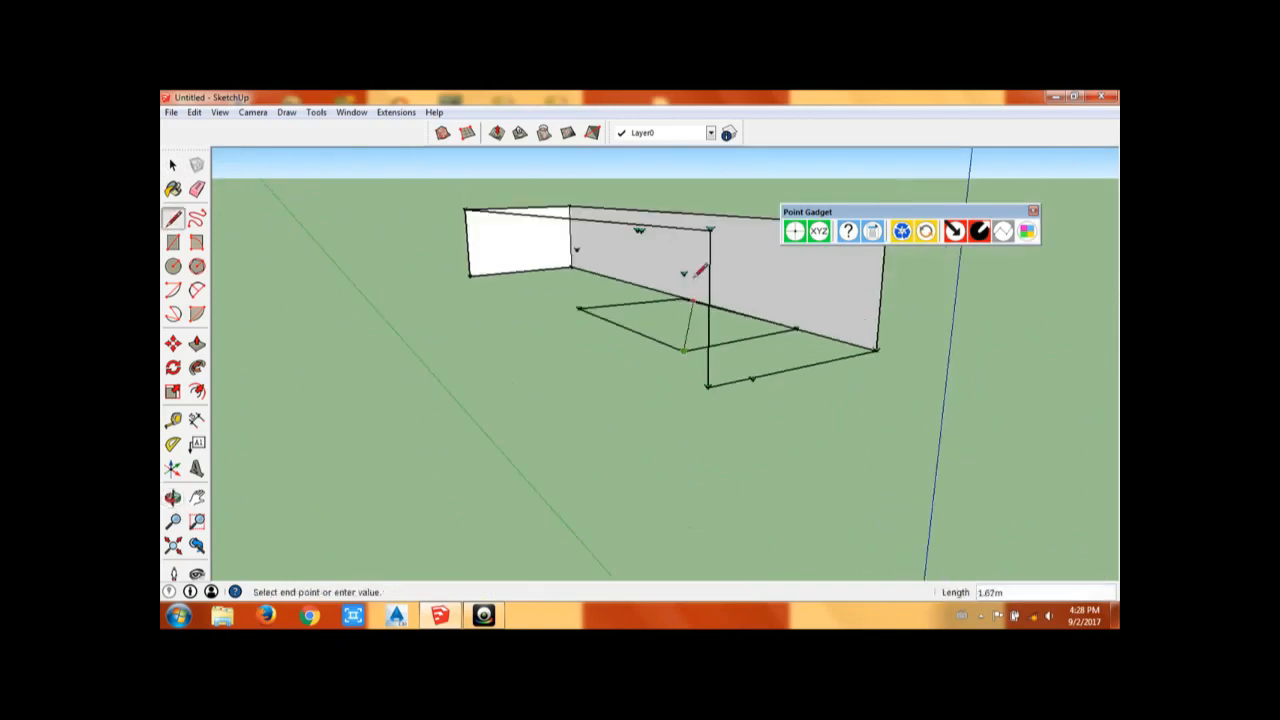
pyautogui.scroll(2, 686, 271)
pyautogui.scroll(4, 682, 272)
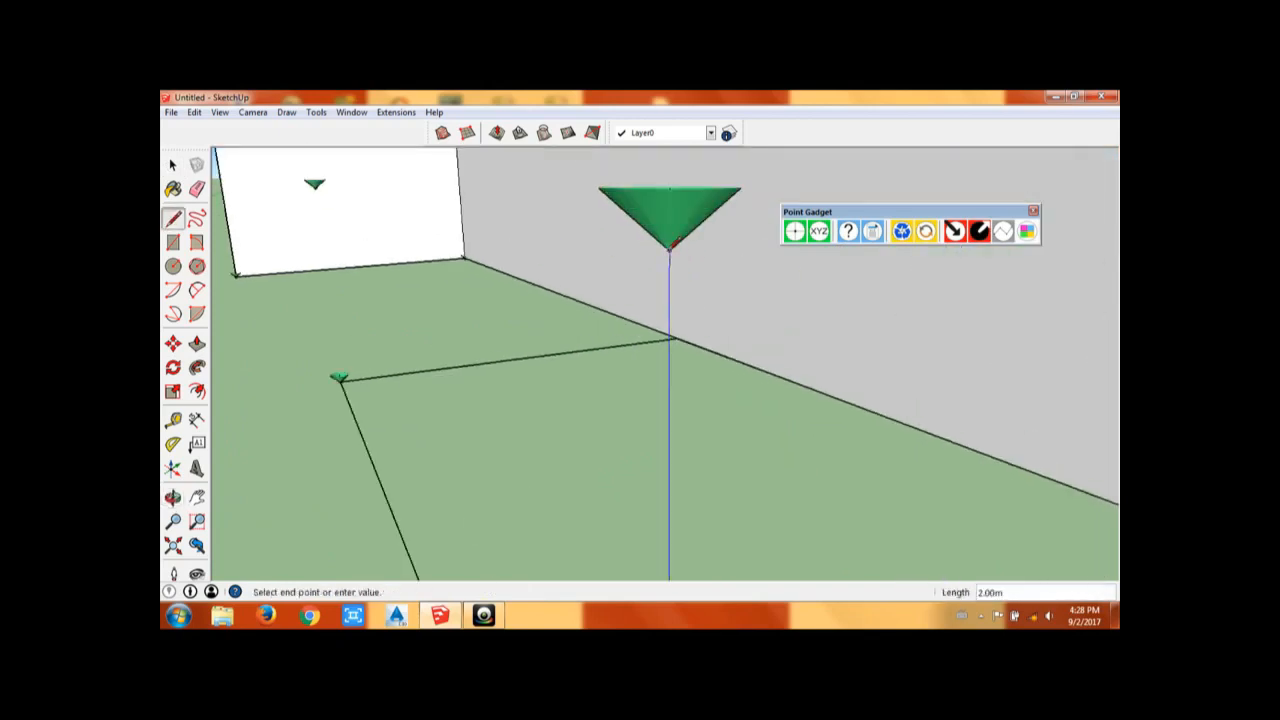
pyautogui.click(670, 245)
# Step: Continue the line to the second upper interior point and down to its base corner, closing the lengthwise partition face
pyautogui.scroll(-3, 645, 252)
pyautogui.moveTo(640, 255); pyautogui.dragTo(513, 225, button='middle')
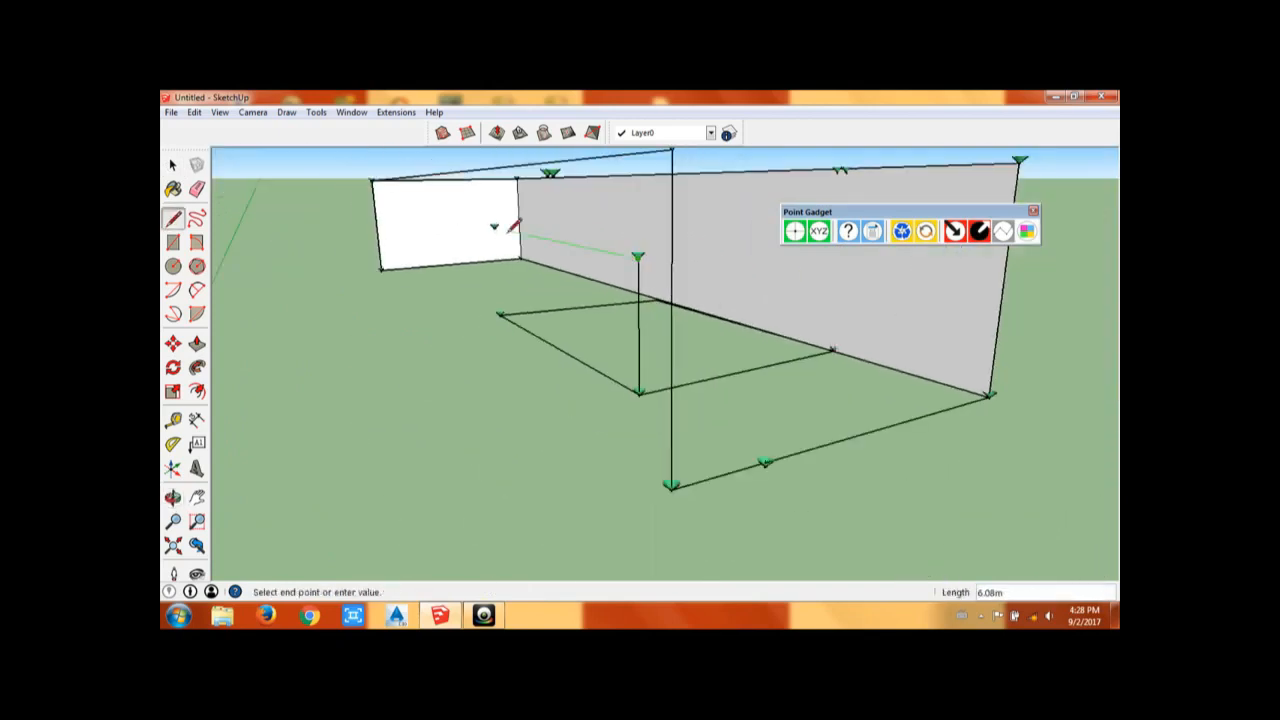
pyautogui.click(494, 227)
pyautogui.scroll(5, 502, 308)
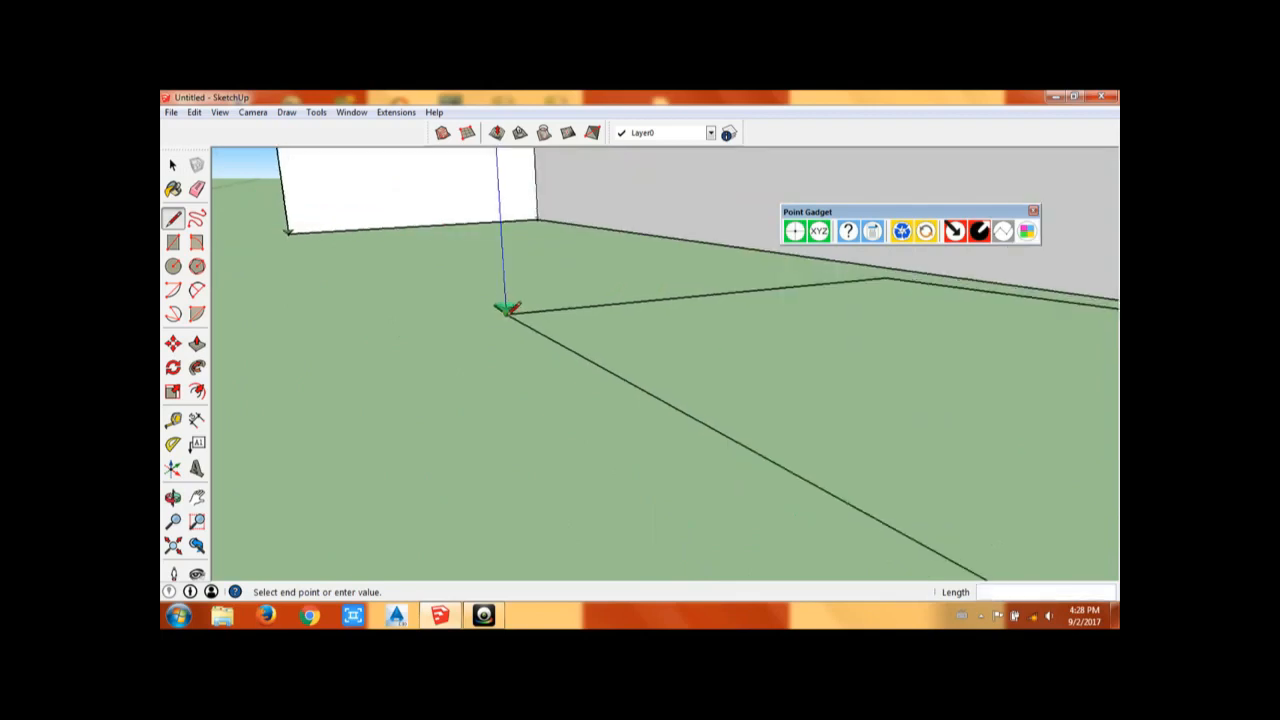
pyautogui.scroll(-3, 514, 301)
pyautogui.click(515, 299)
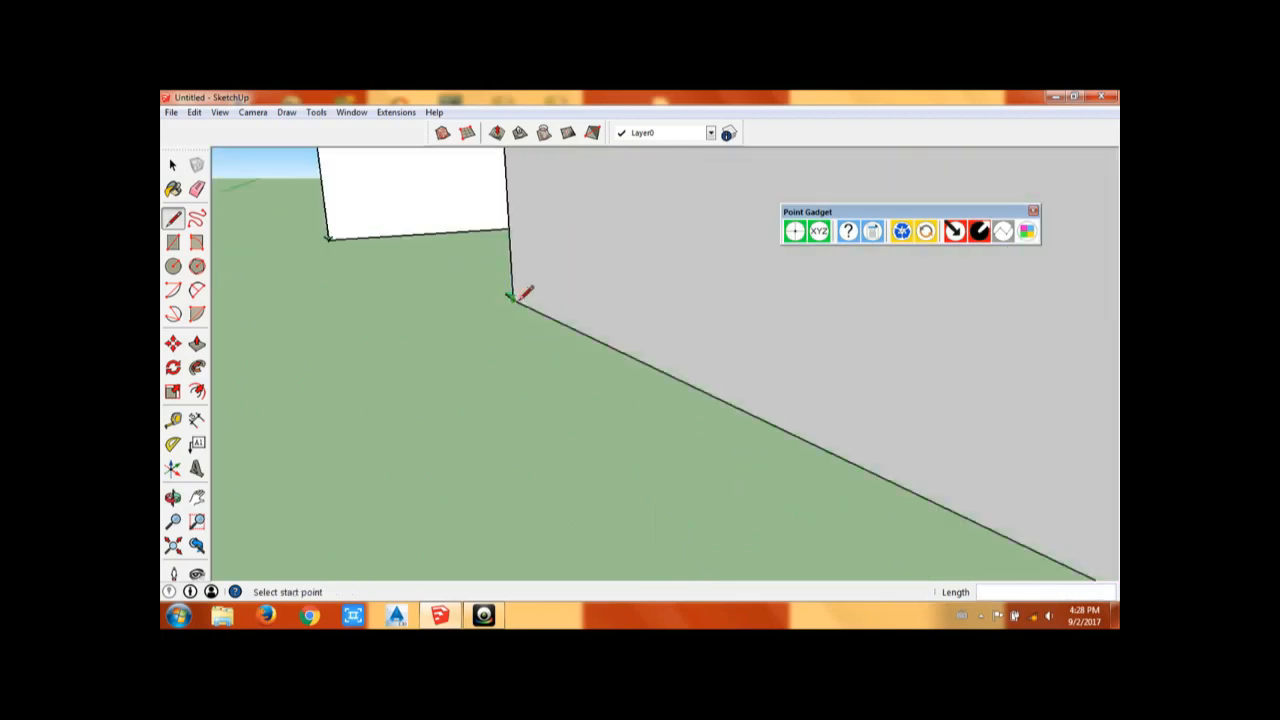
# Step: Draw a top edge about 3.80 m from the partition's upper corner to the long wall and down to its base, closing the cross partition face
pyautogui.scroll(-6, 517, 297)
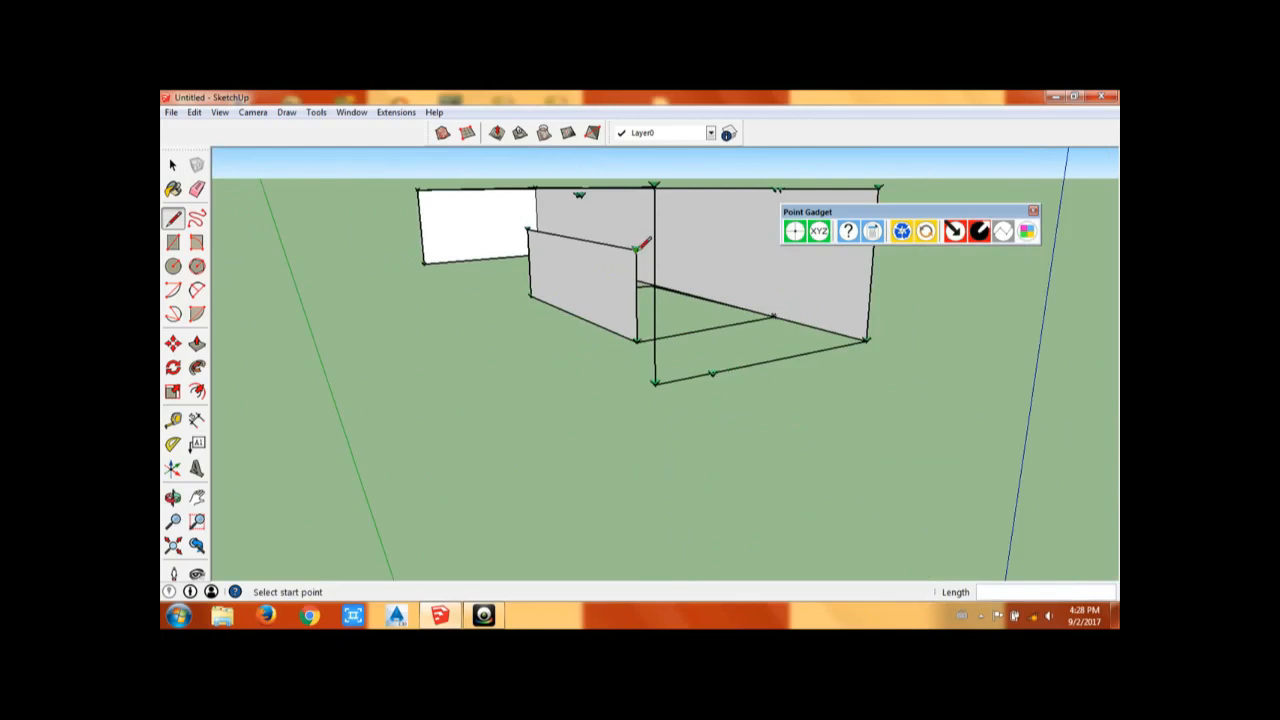
pyautogui.moveTo(762, 240); pyautogui.dragTo(684, 249, button='middle')
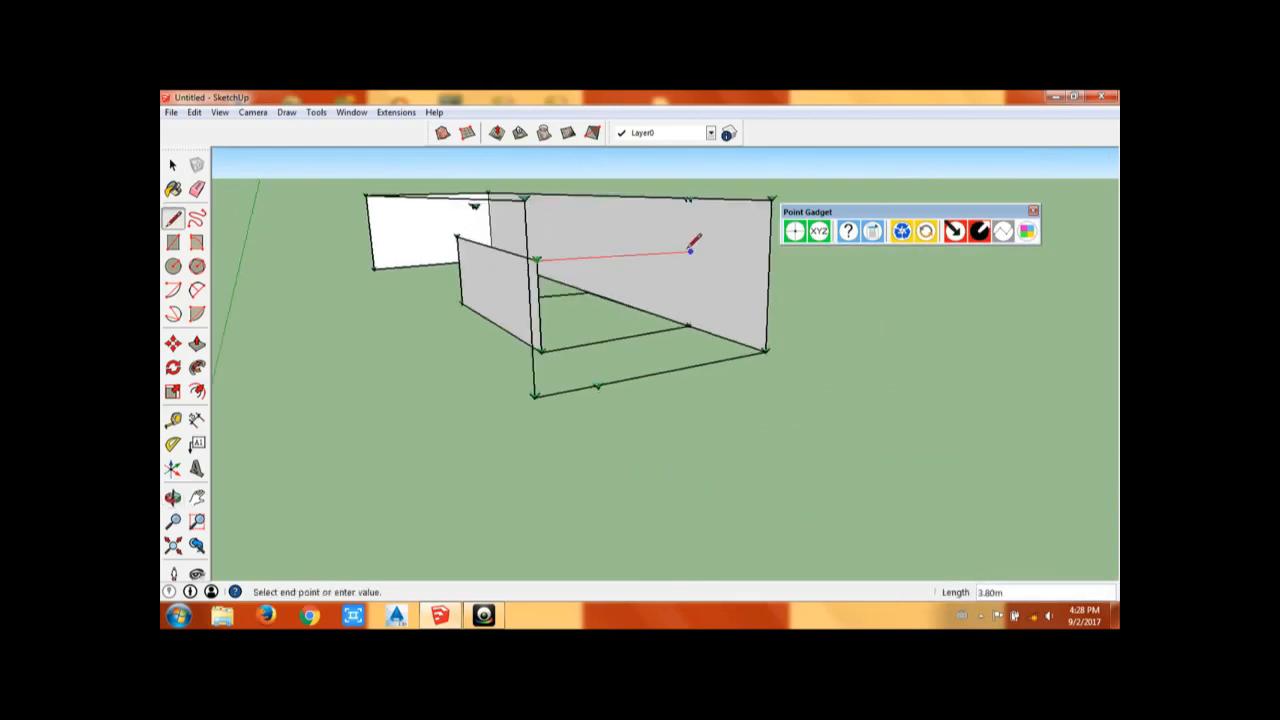
pyautogui.click(690, 325)
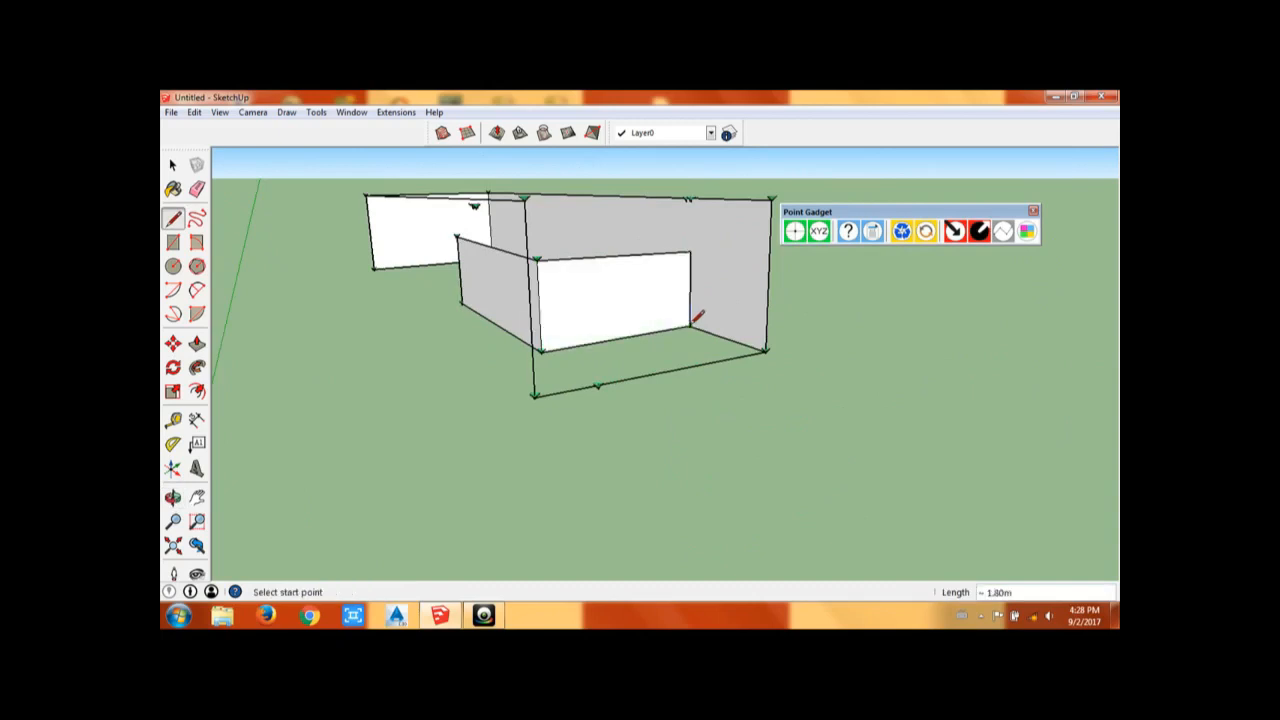
# Step: Draw a 0.20 m line between the tips of the two adjacent survey points at the open side's top
pyautogui.scroll(-3, 606, 314)
pyautogui.moveTo(606, 314); pyautogui.dragTo(482, 268, button='middle')
pyautogui.press('space')
pyautogui.scroll(-1, 611, 370)
pyautogui.scroll(3, 545, 350)
pyautogui.scroll(-2, 543, 350)
pyautogui.scroll(3, 542, 347)
pyautogui.scroll(-3, 547, 319)
pyautogui.scroll(3, 480, 266)
pyautogui.scroll(-2, 532, 292)
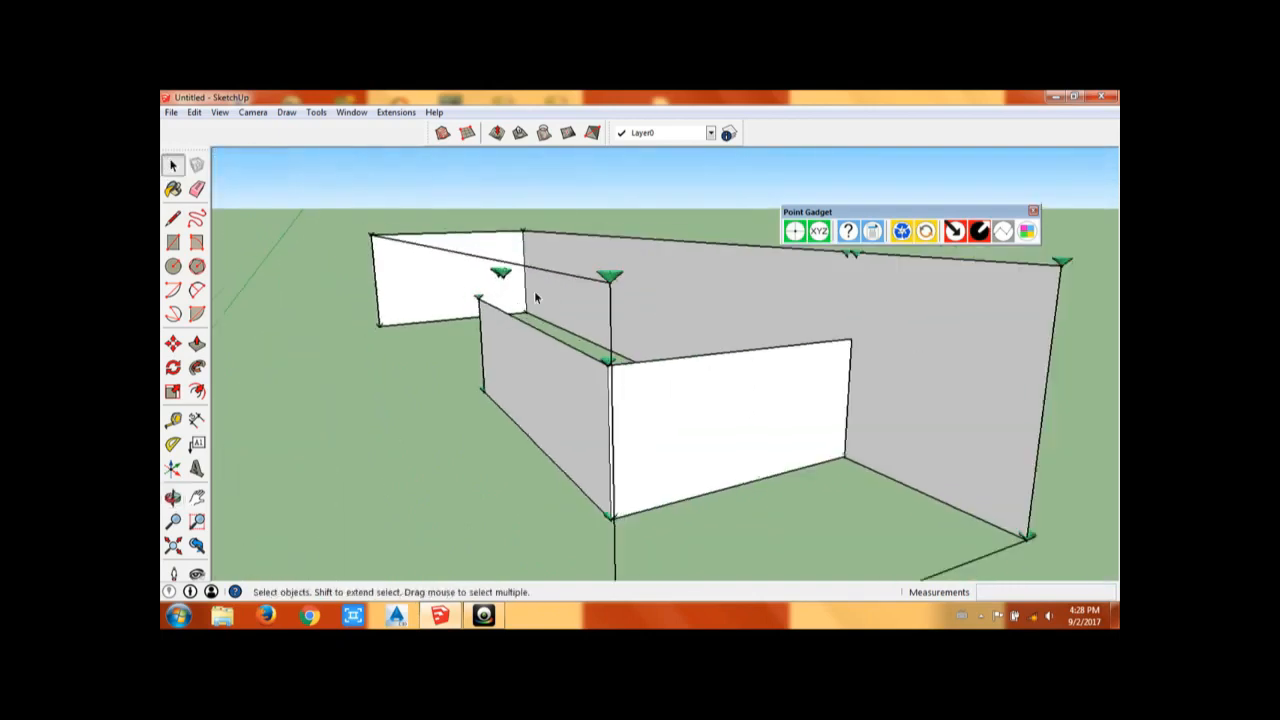
pyautogui.scroll(3, 504, 277)
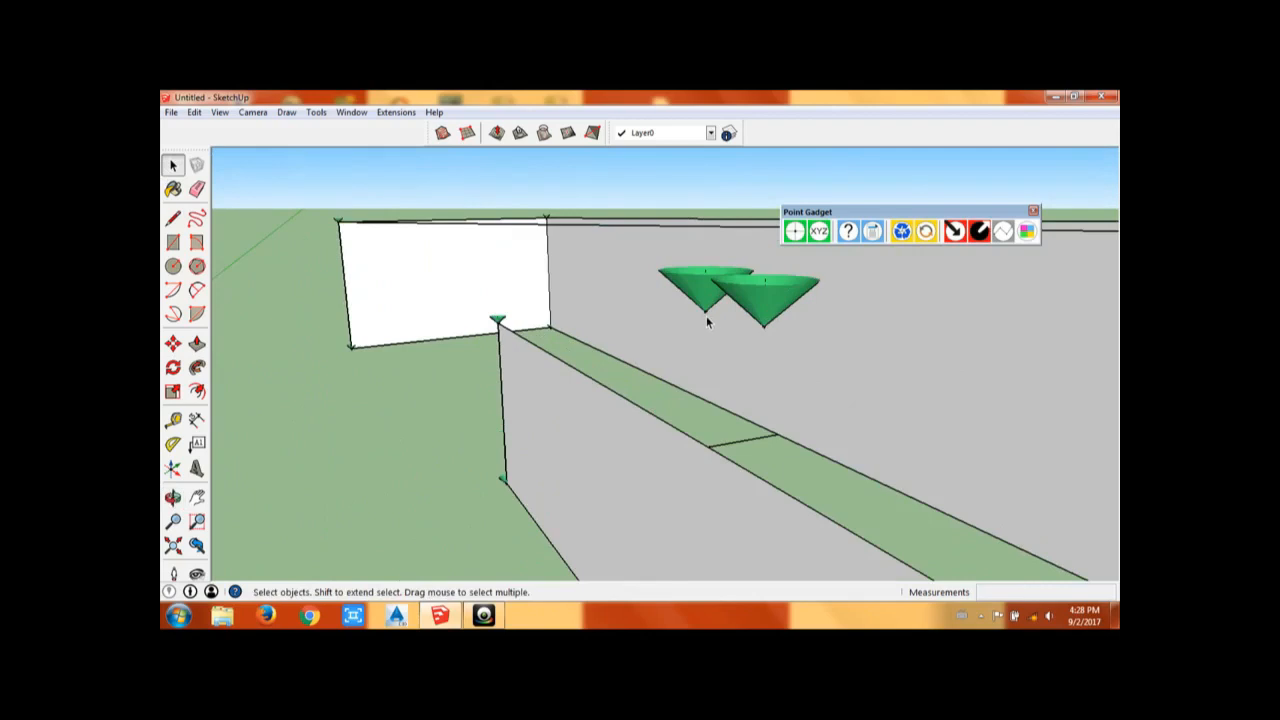
pyautogui.press('l')
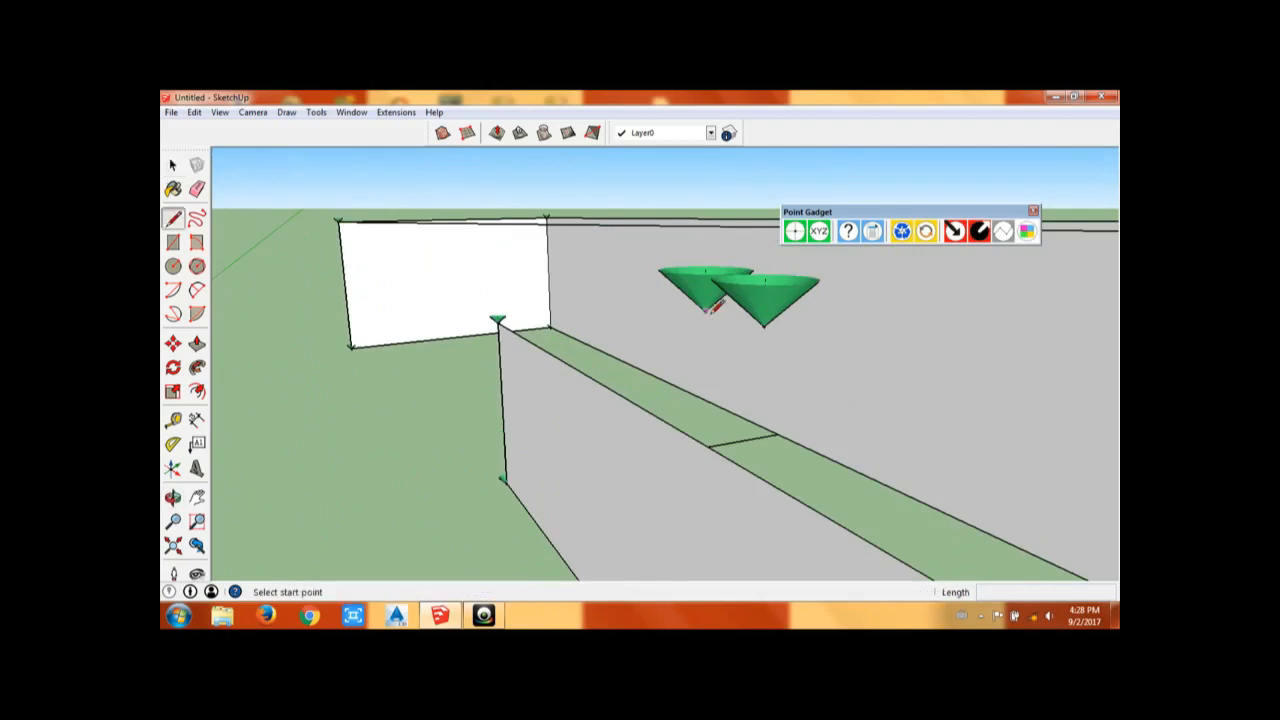
pyautogui.click(763, 324)
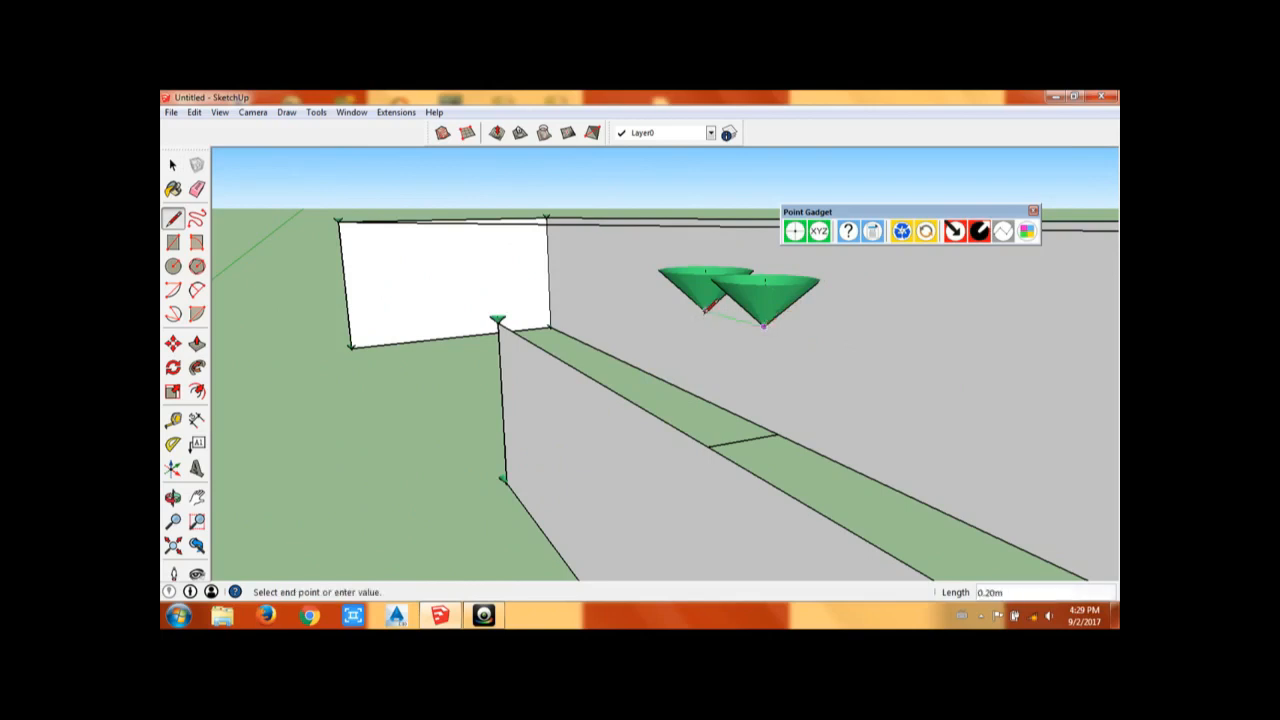
pyautogui.click(705, 313)
pyautogui.press('space')
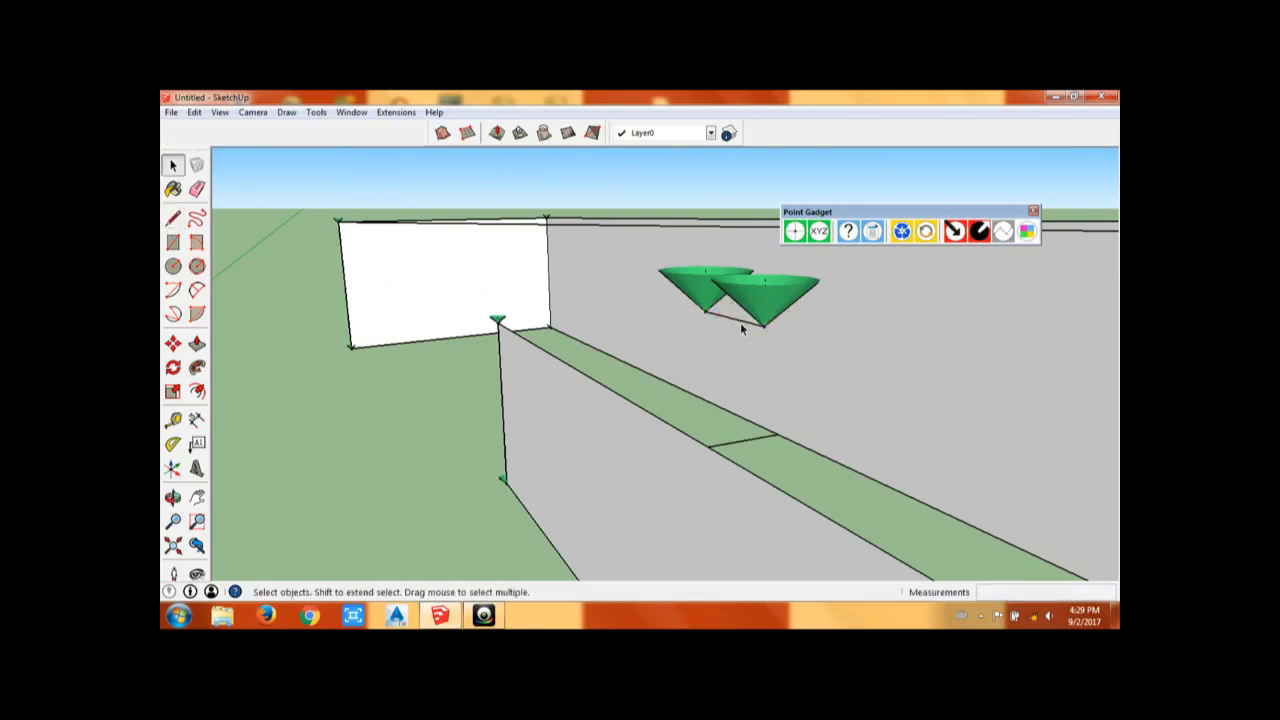
# Step: Continue the outline from the paired points across to the two matching points on the long wall and back, closing a narrow strip face about 5 m long
pyautogui.moveTo(740, 322); pyautogui.dragTo(646, 386, button='middle')
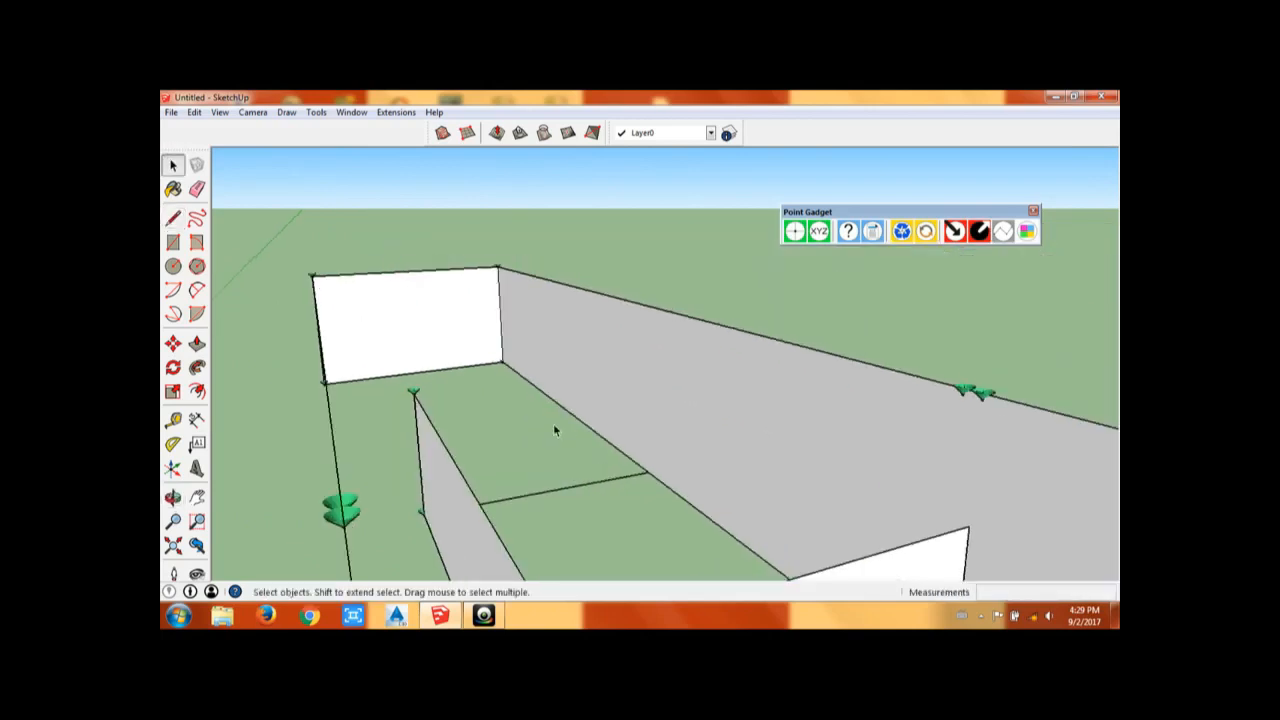
pyautogui.press('l')
pyautogui.moveTo(380, 491); pyautogui.dragTo(383, 474, button='middle')
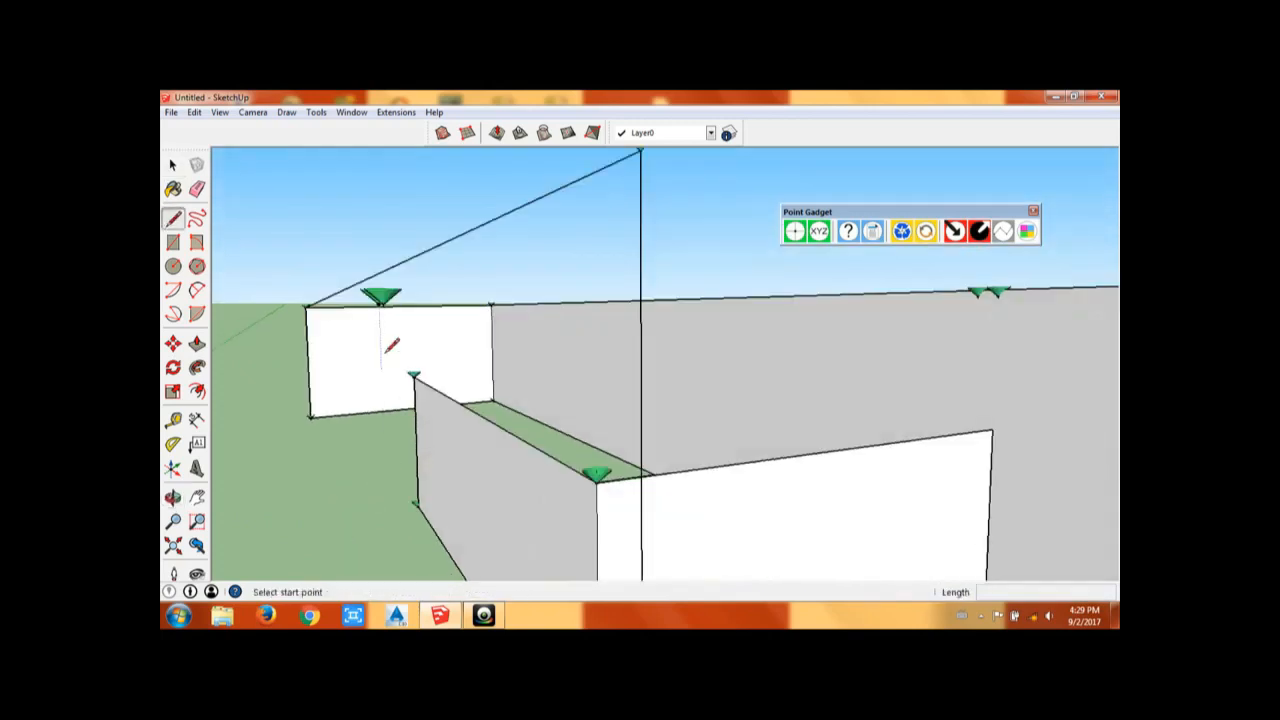
pyautogui.click(381, 301)
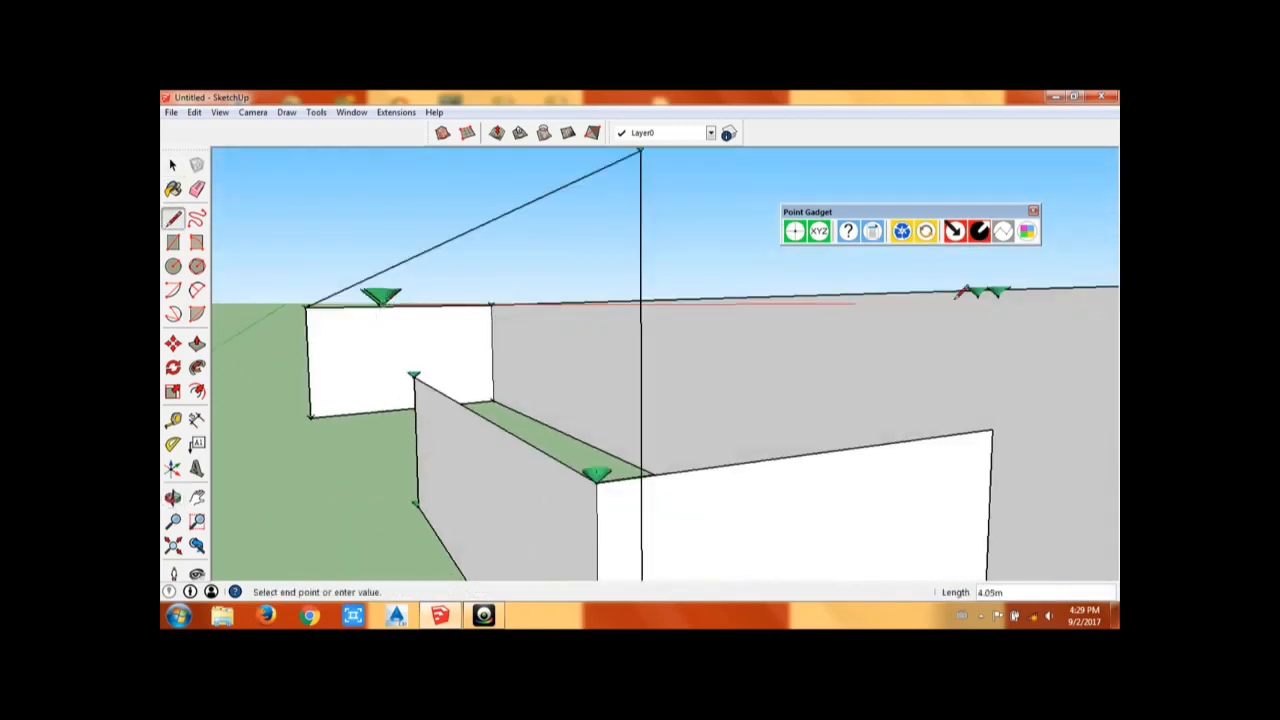
pyautogui.moveTo(1000, 292)
pyautogui.mouseDown(button='middle')
pyautogui.moveTo(994, 309)
pyautogui.moveTo(1005, 300)
pyautogui.mouseUp(button='middle')
pyautogui.click(1004, 287)
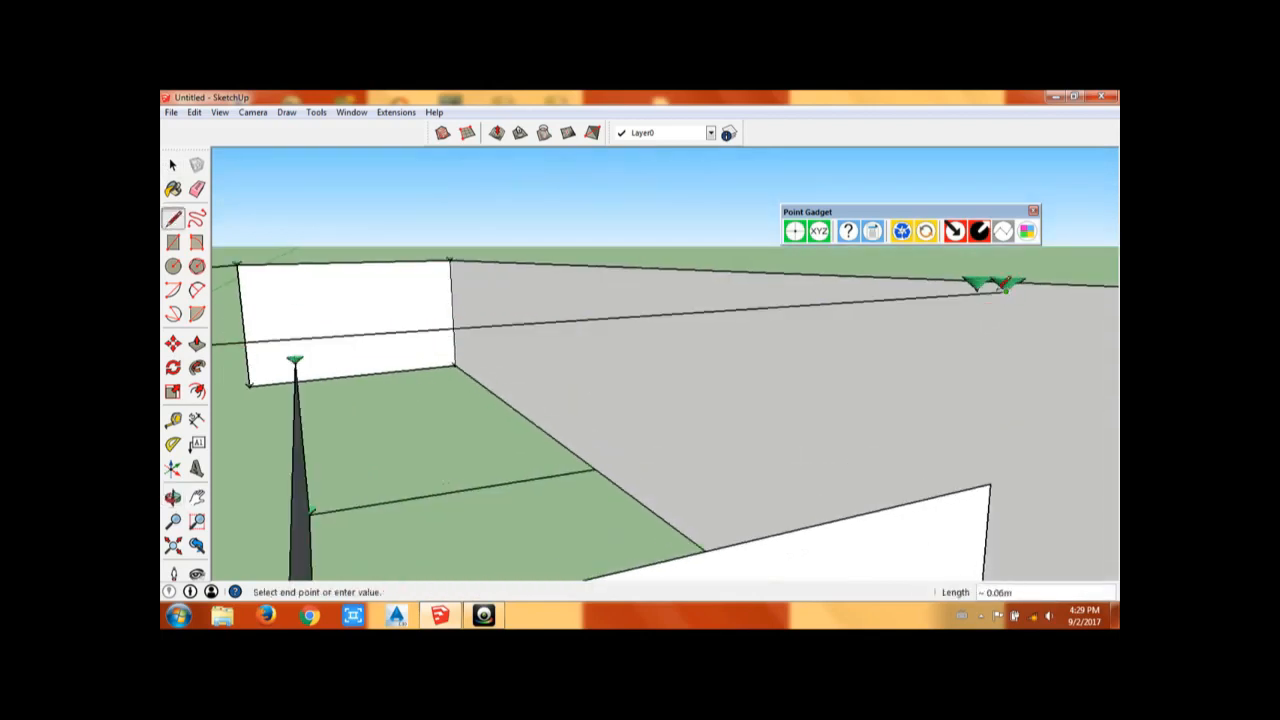
pyautogui.moveTo(889, 293); pyautogui.dragTo(598, 344, button='middle')
pyautogui.scroll(1, 788, 350)
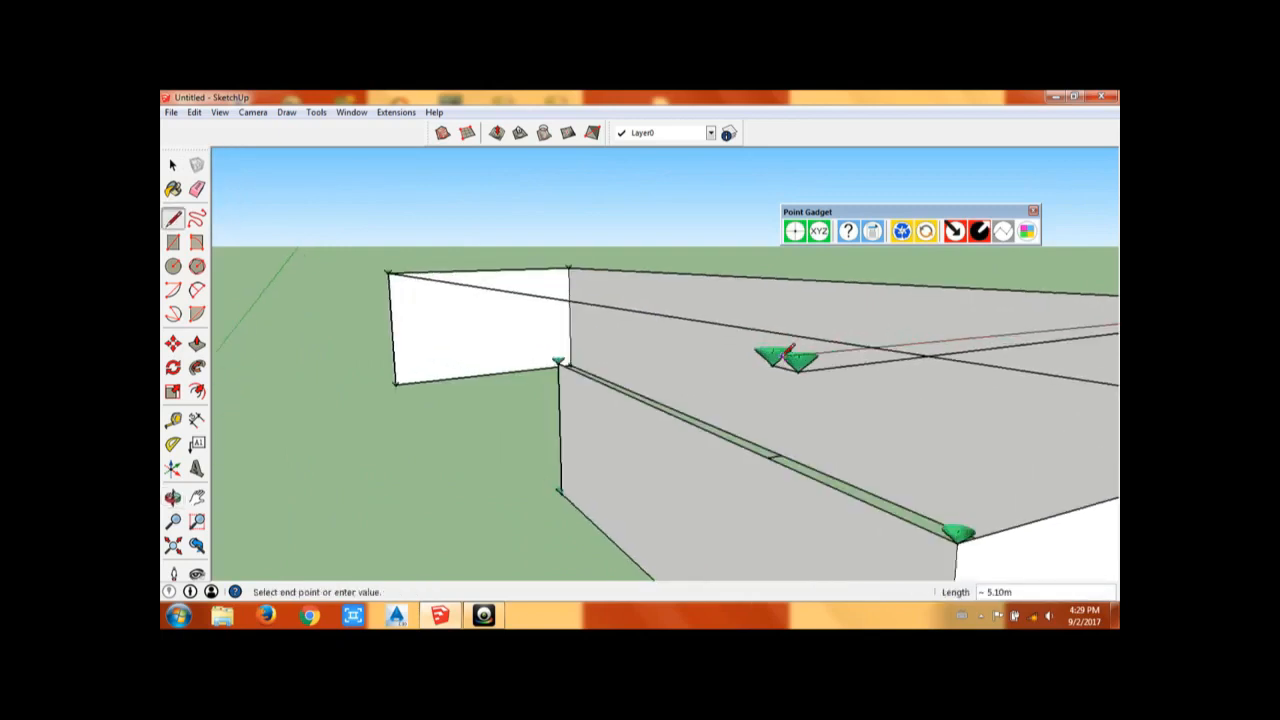
pyautogui.click(776, 366)
pyautogui.scroll(3, 800, 365)
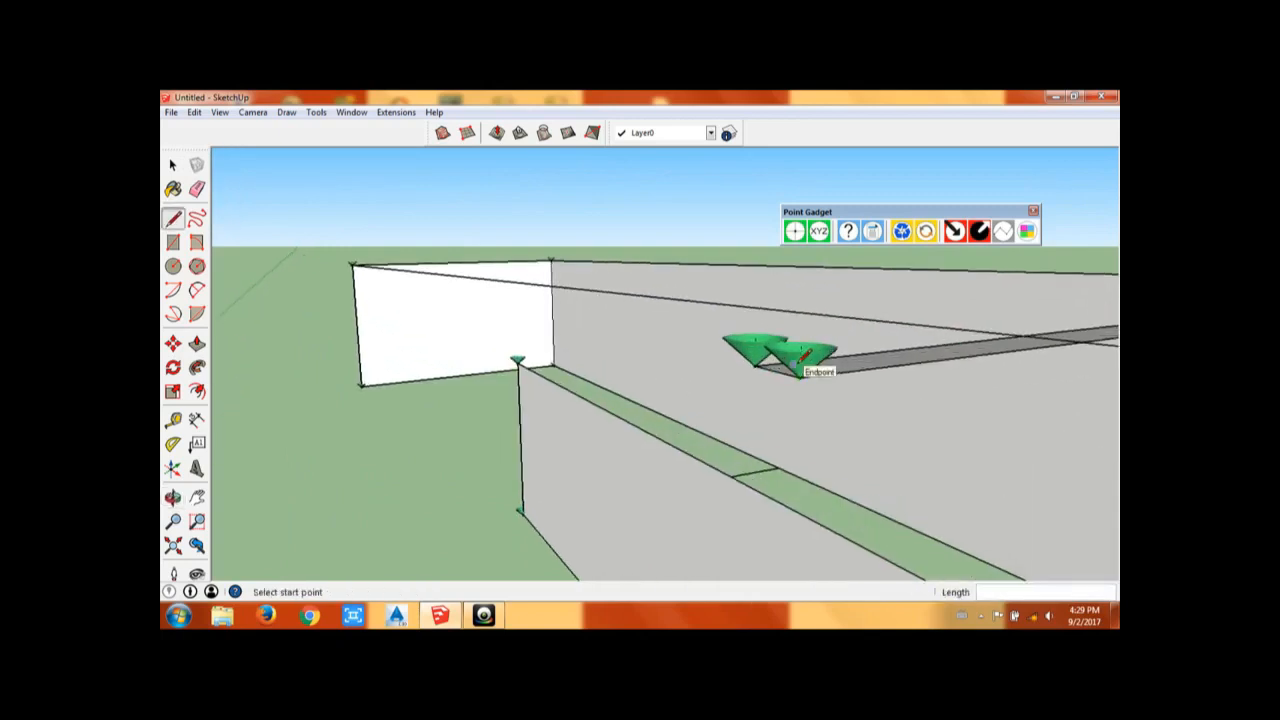
pyautogui.press('space')
# Step: Push/pull the narrow strip face upward 0.17 m to form a beam across the house
pyautogui.press('p')
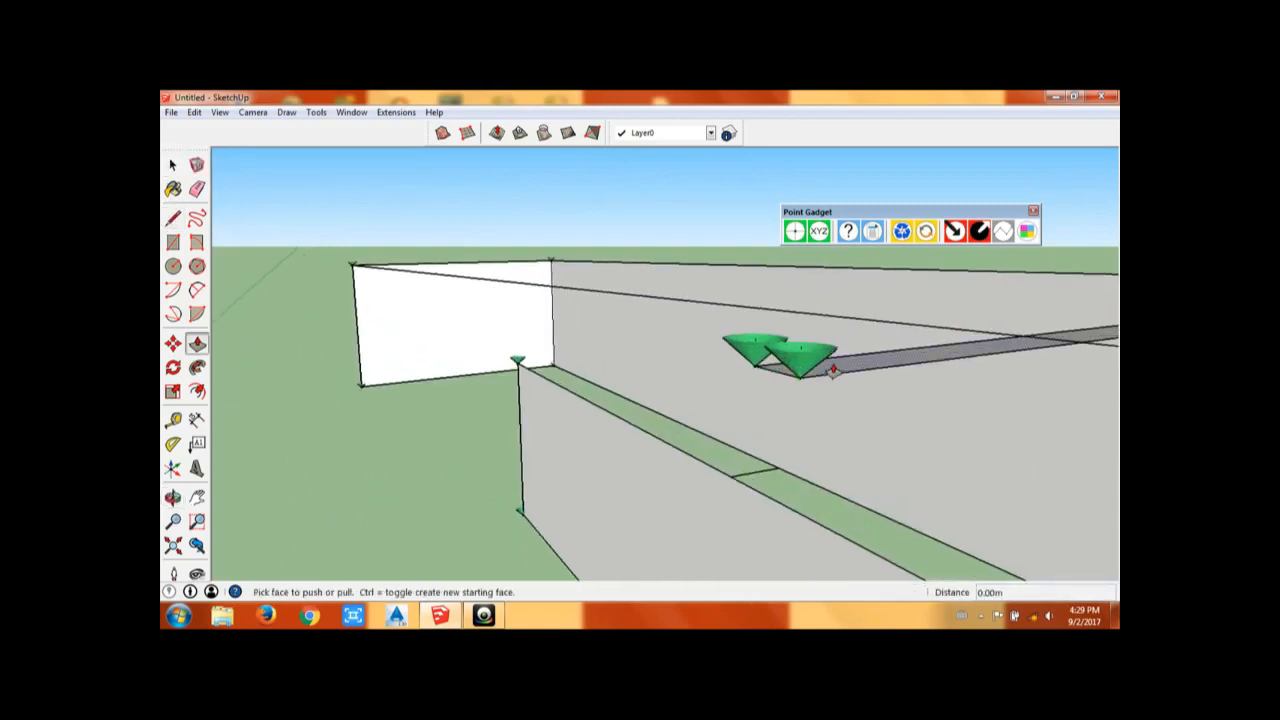
pyautogui.moveTo(830, 374); pyautogui.dragTo(820, 321)
pyautogui.scroll(-5, 790, 330)
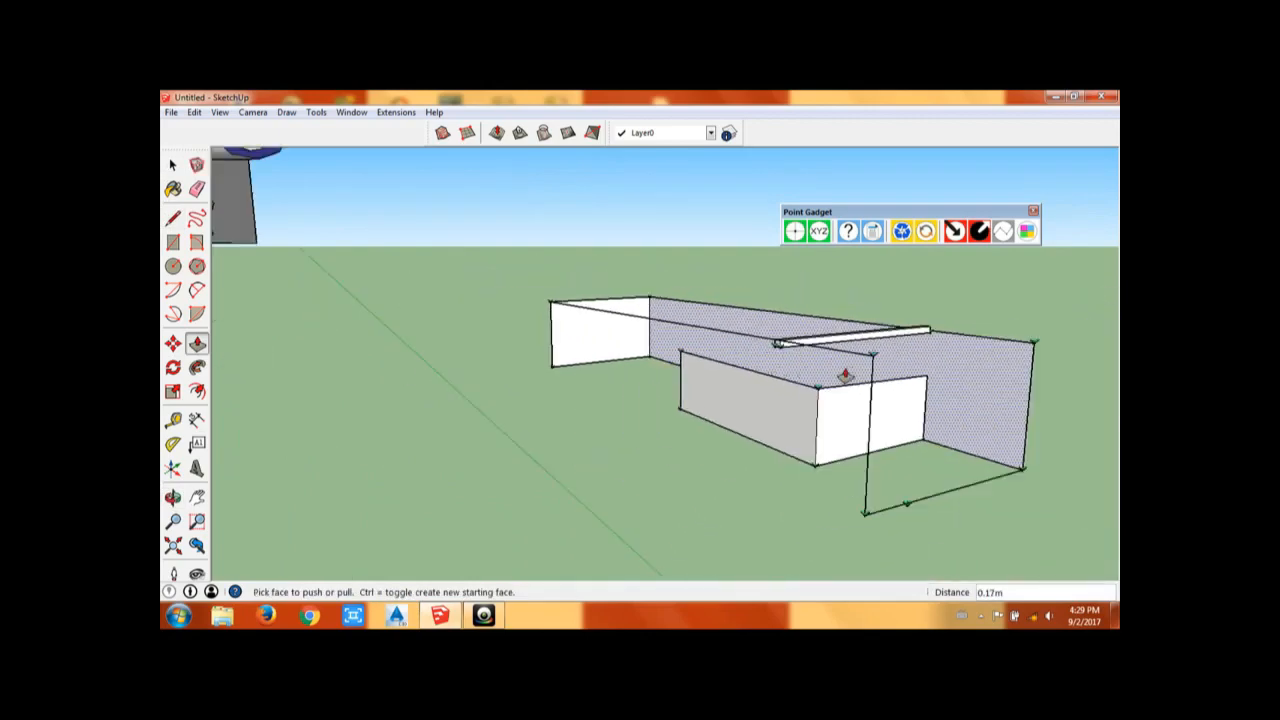
# Step: Draw a roof rectangle about 2.74 m by 5.00 m from the beam's open-side end to the long wall's front top corner
pyautogui.moveTo(845, 375); pyautogui.dragTo(747, 397, button='middle')
pyautogui.scroll(3, 732, 397)
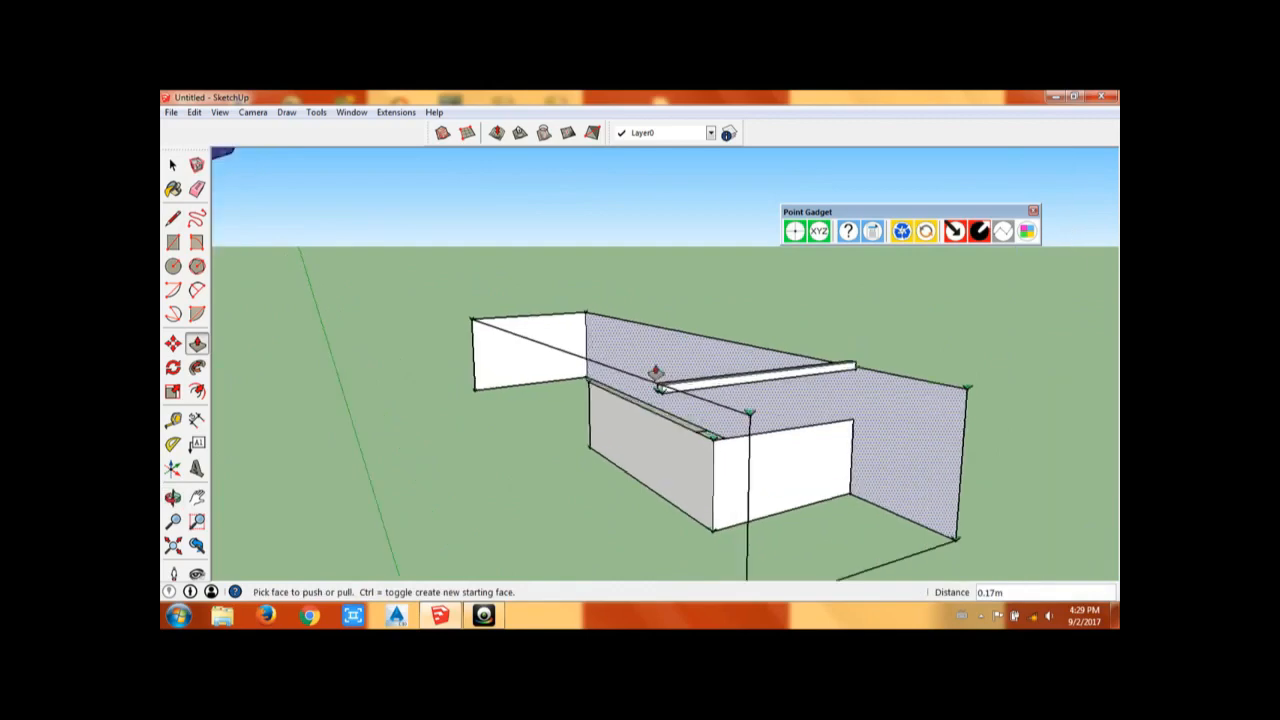
pyautogui.moveTo(765, 432); pyautogui.dragTo(668, 403, button='middle')
pyautogui.click(668, 403)
pyautogui.press('r')
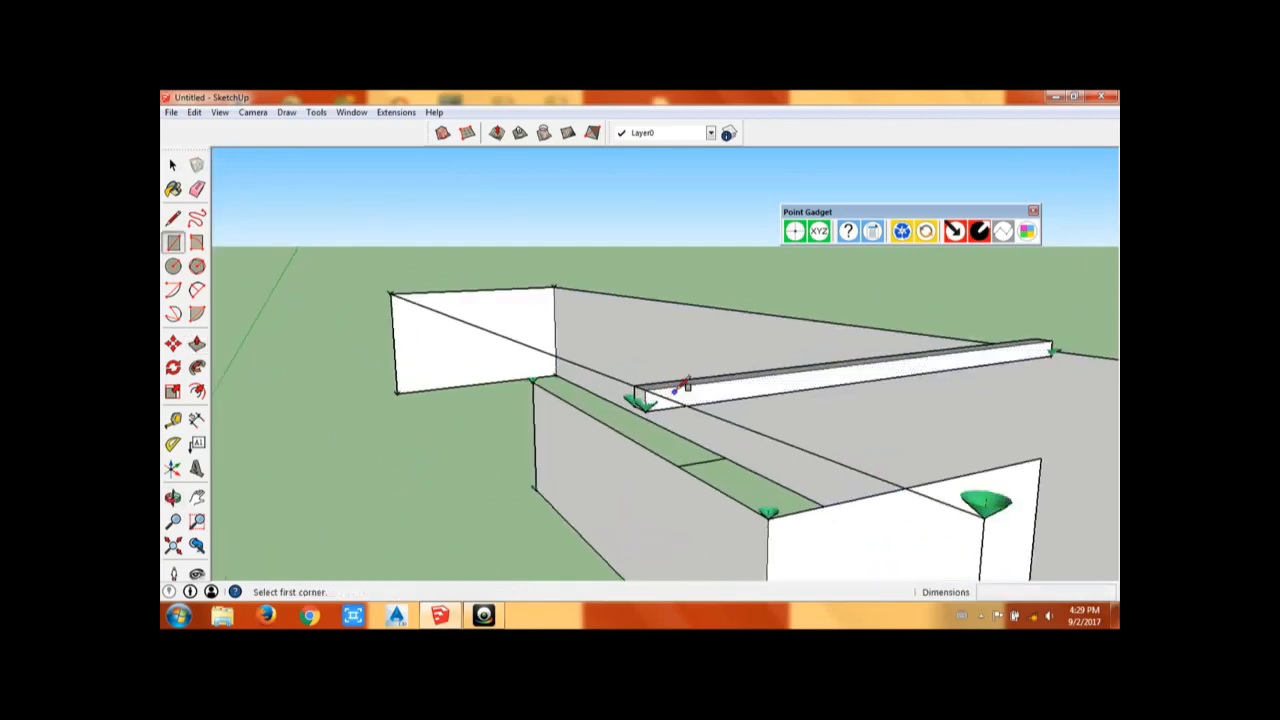
pyautogui.click(650, 386)
pyautogui.scroll(-3, 893, 393)
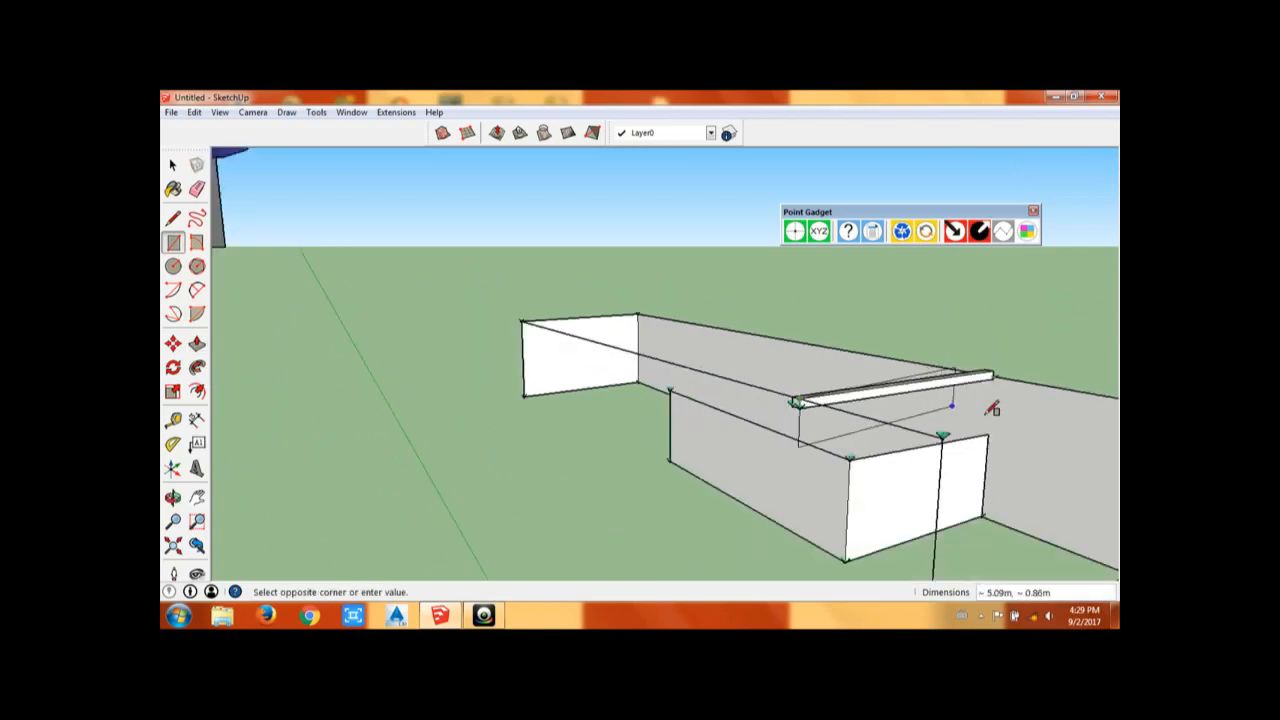
pyautogui.moveTo(994, 409); pyautogui.dragTo(786, 397, button='middle')
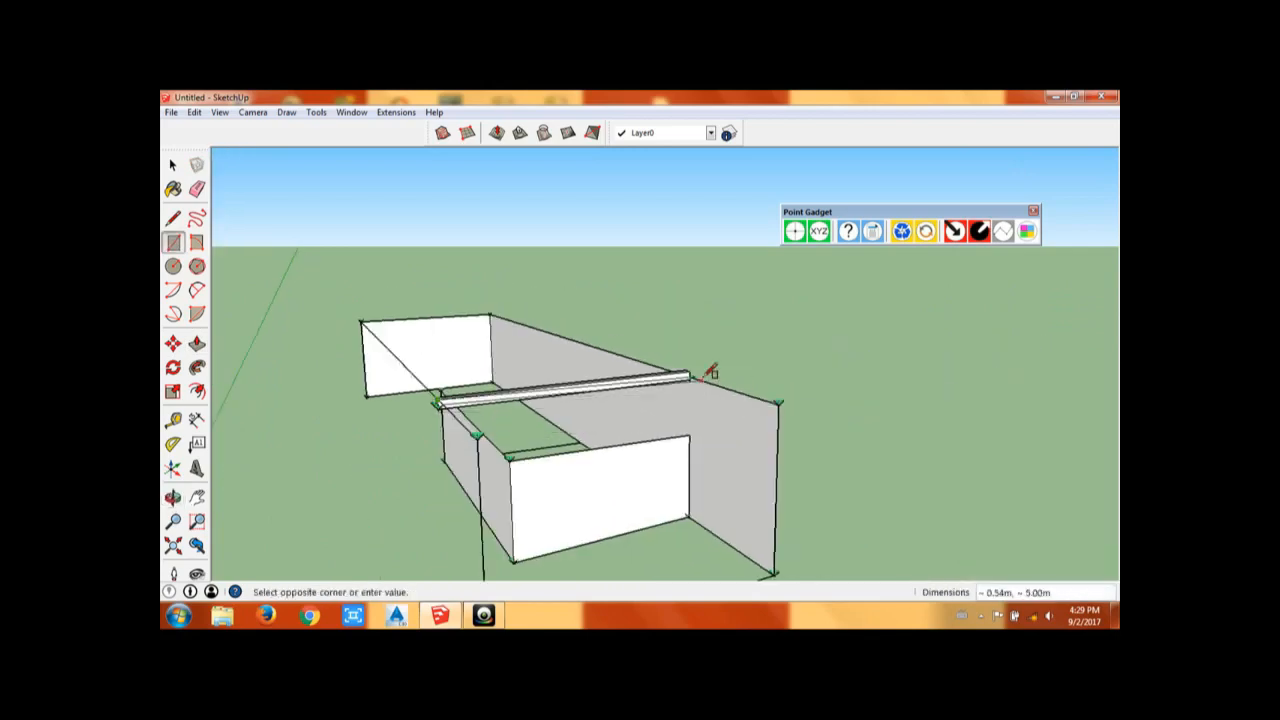
pyautogui.click(778, 398)
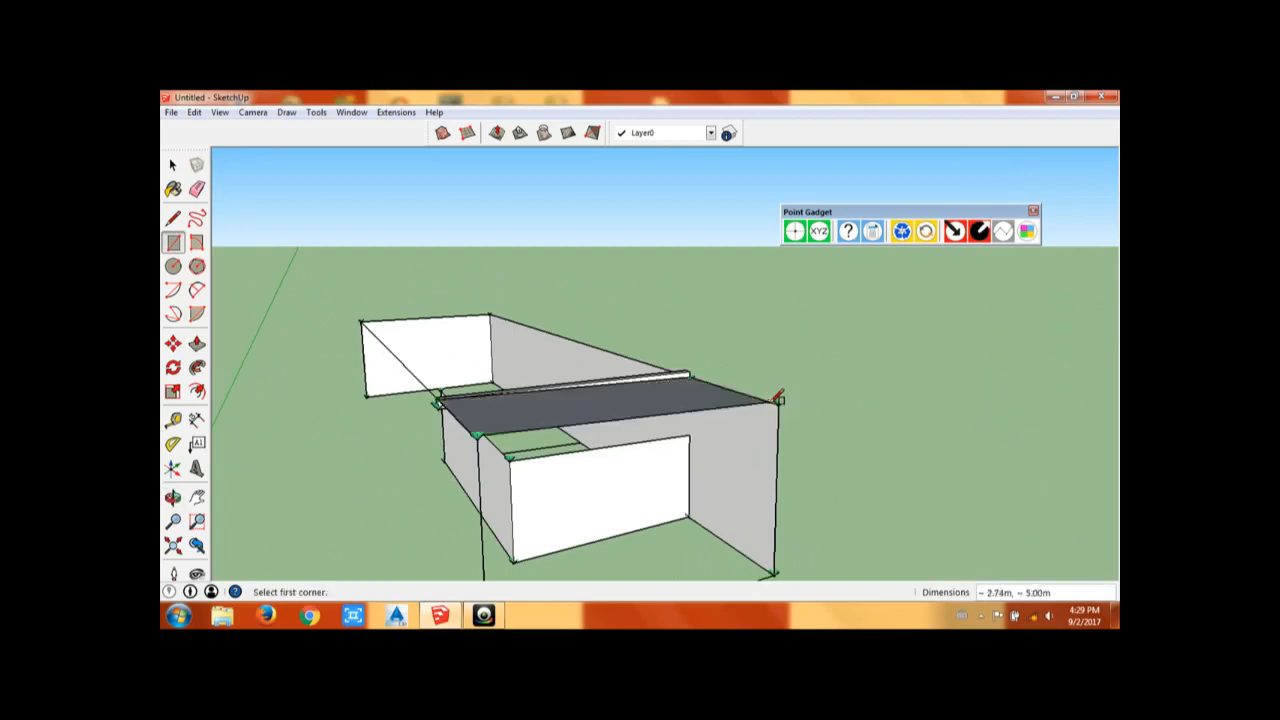
# Step: Draw a second roof rectangle about 8.30 m by 5.00 m from the beam's open-side end back to the long wall's top edge
pyautogui.scroll(5, 568, 397)
pyautogui.scroll(-3, 545, 375)
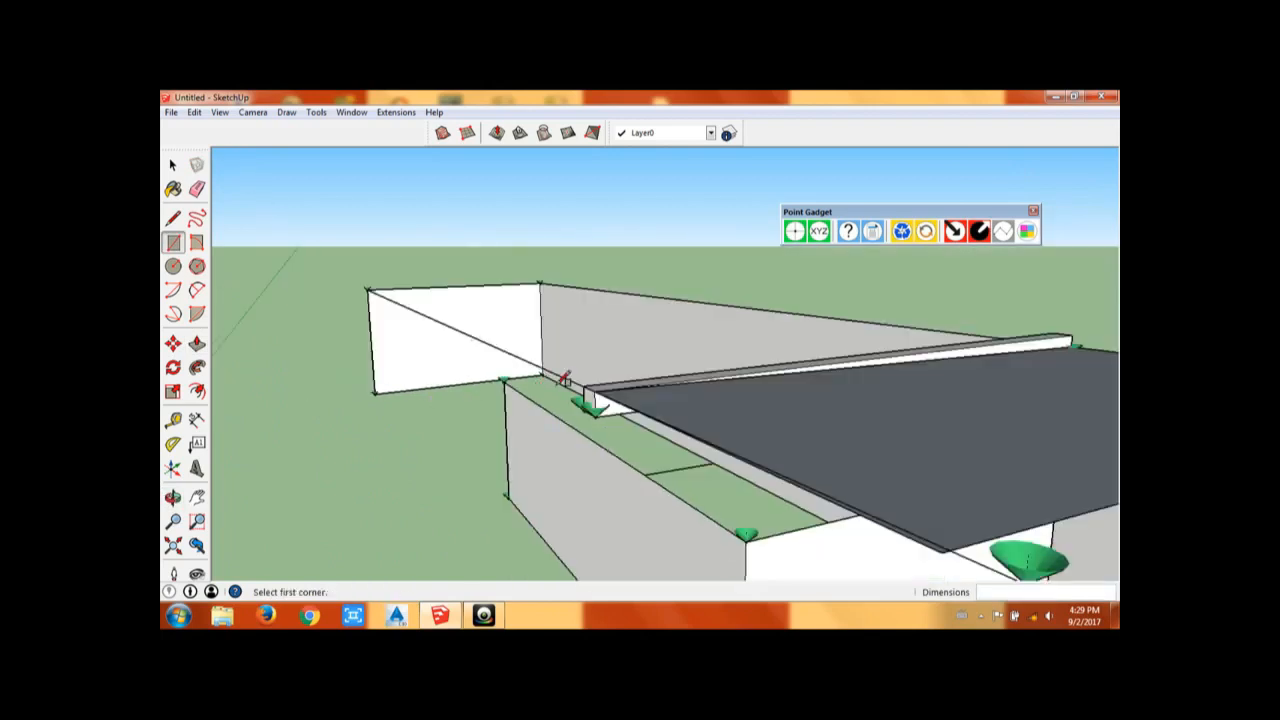
pyautogui.click(588, 384)
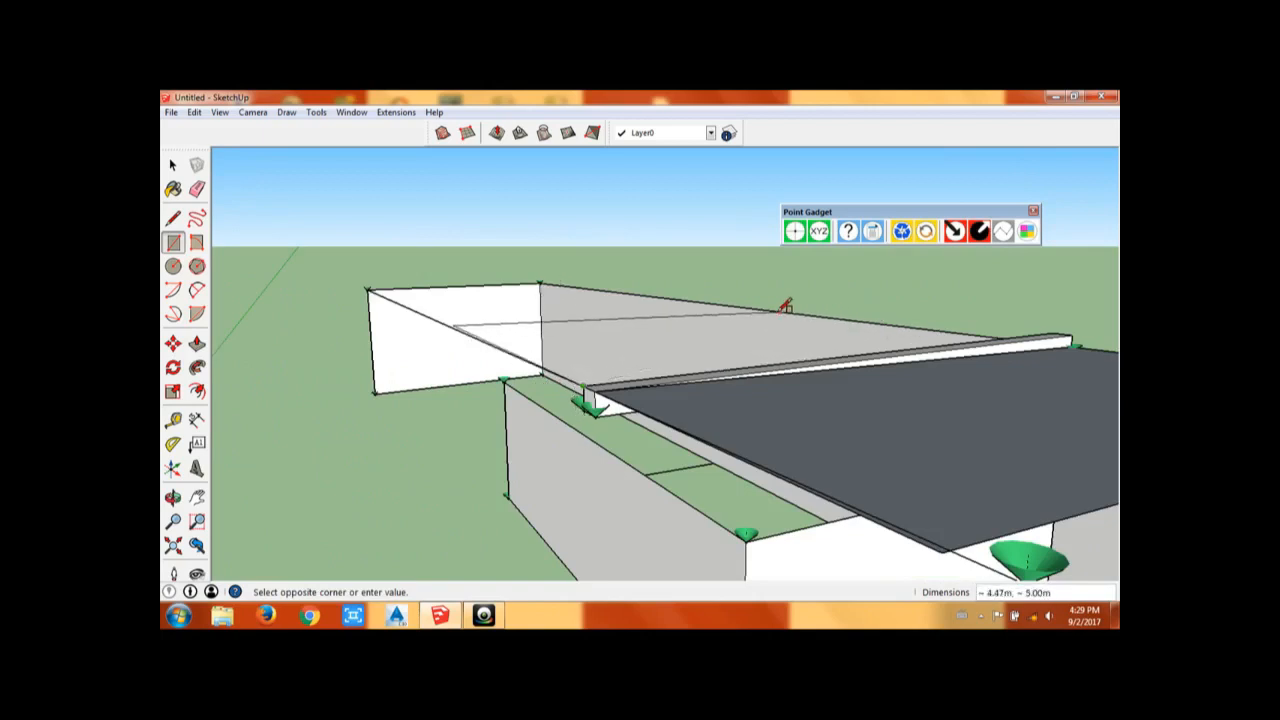
pyautogui.click(675, 293)
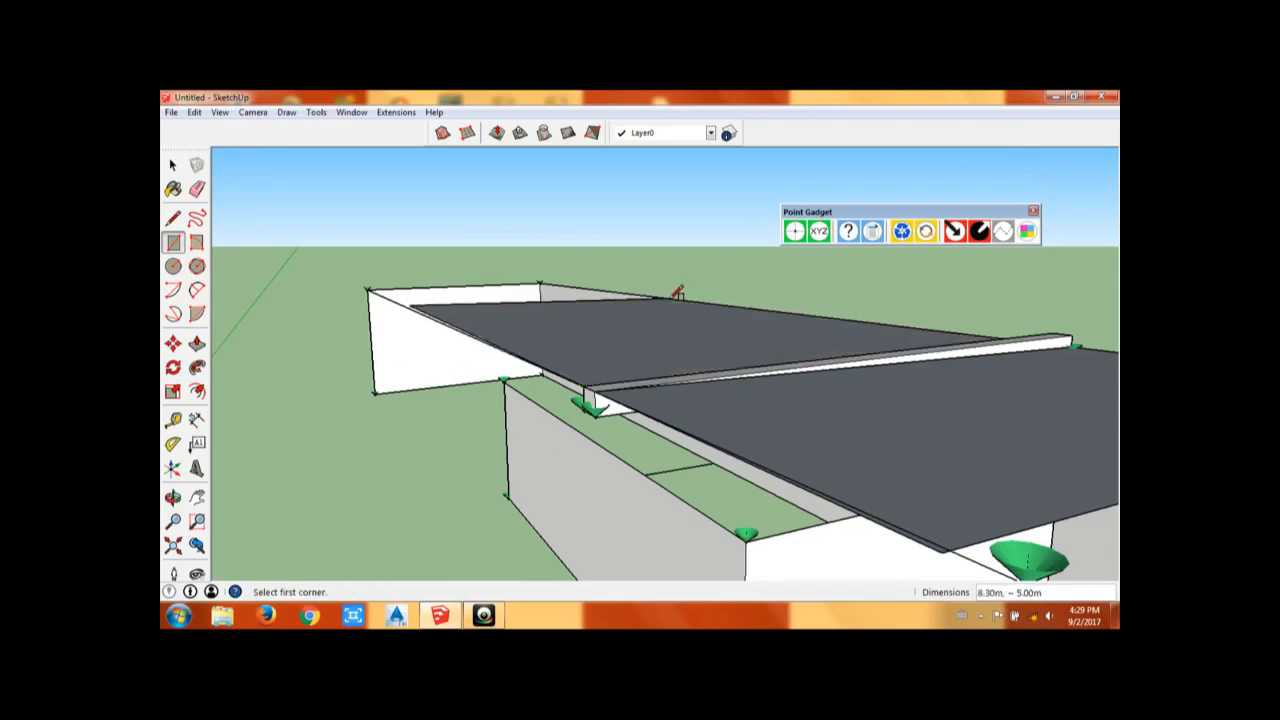
# Step: Examine the roofed house model from below, from the front and from a distance beside the lettered sign
pyautogui.moveTo(677, 290); pyautogui.dragTo(727, 372, button='middle')
pyautogui.scroll(8, 727, 372)
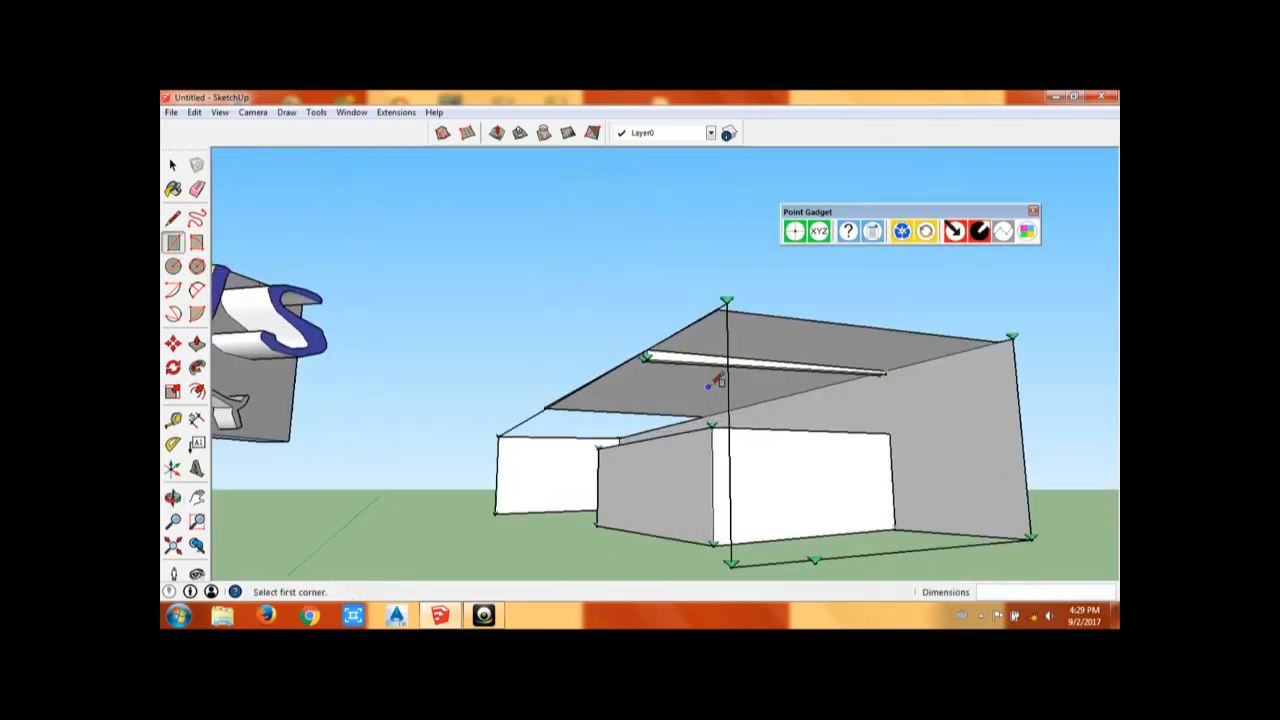
pyautogui.scroll(-3, 737, 437)
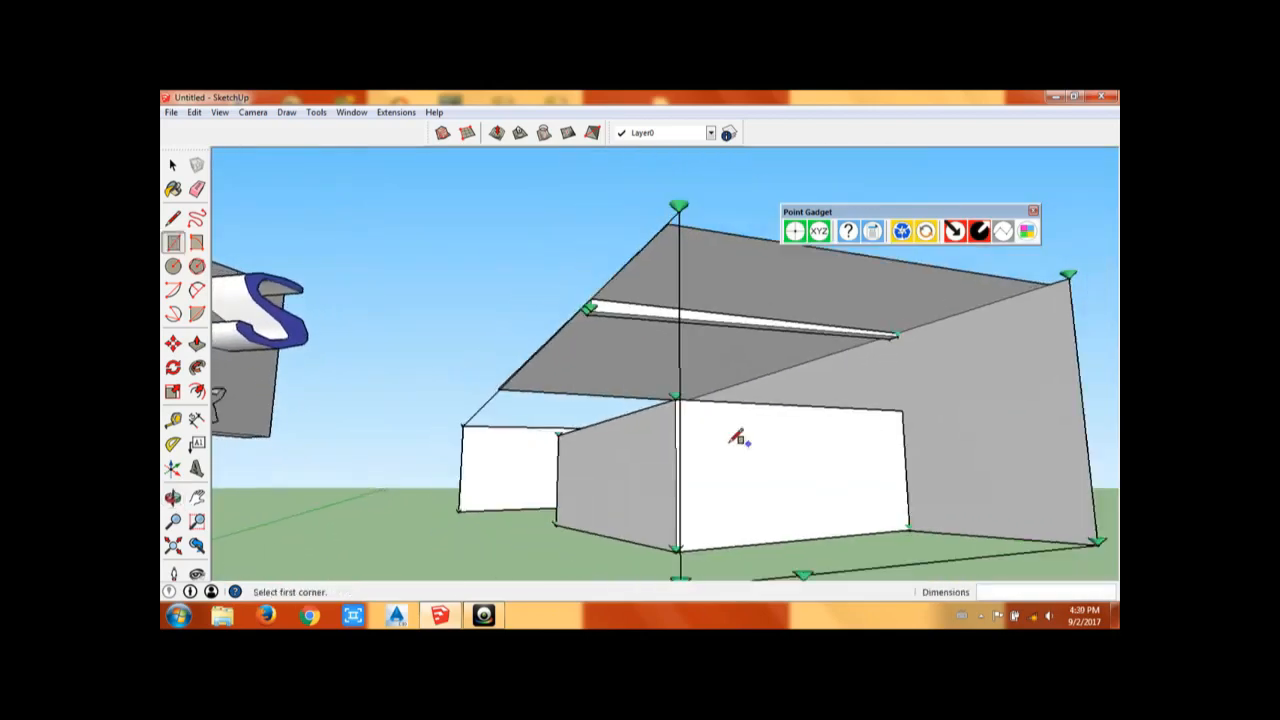
pyautogui.moveTo(737, 437); pyautogui.dragTo(698, 420, button='middle')
pyautogui.scroll(-1, 863, 415)
pyautogui.press('space')
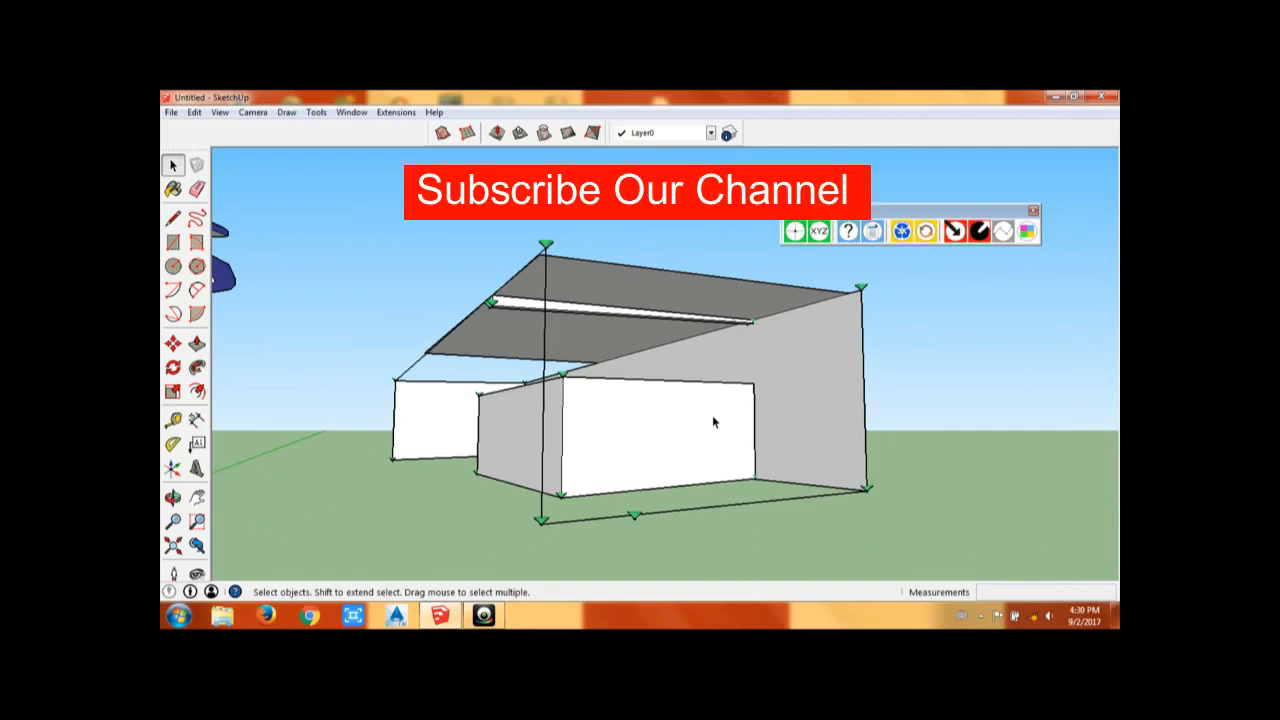
pyautogui.click(496, 614)
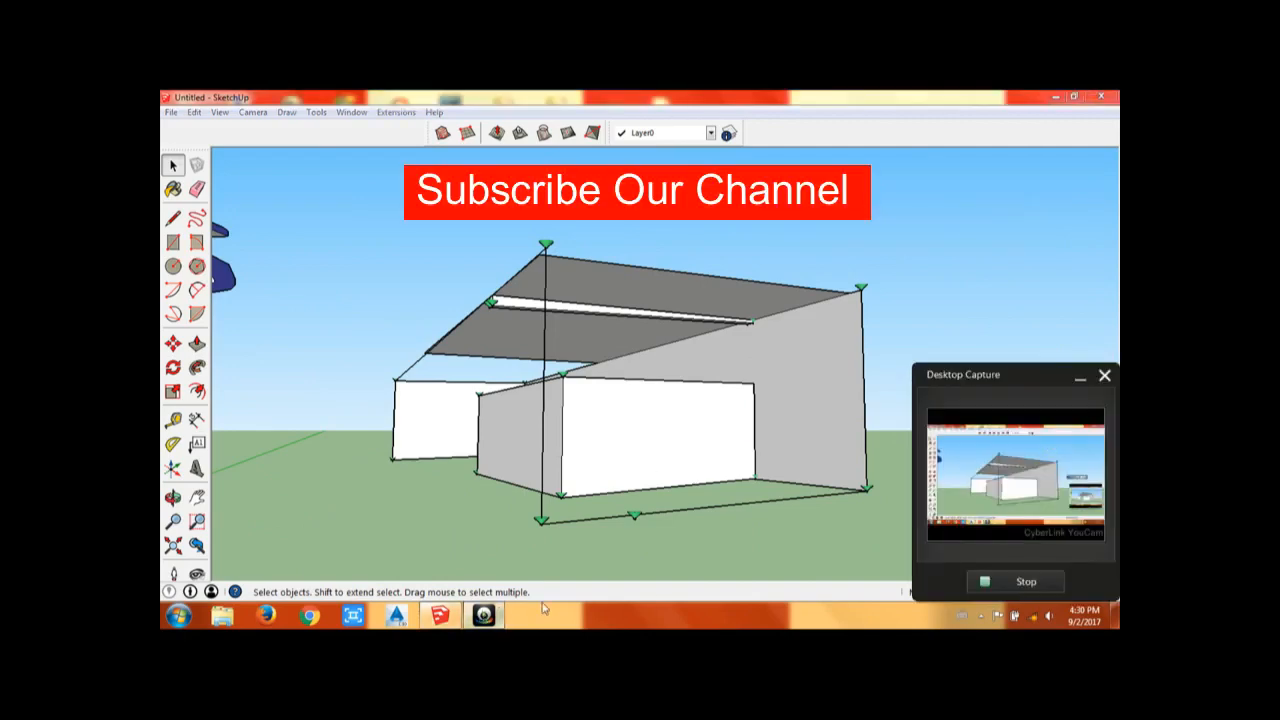
pyautogui.moveTo(693, 524); pyautogui.dragTo(693, 524, button='middle')
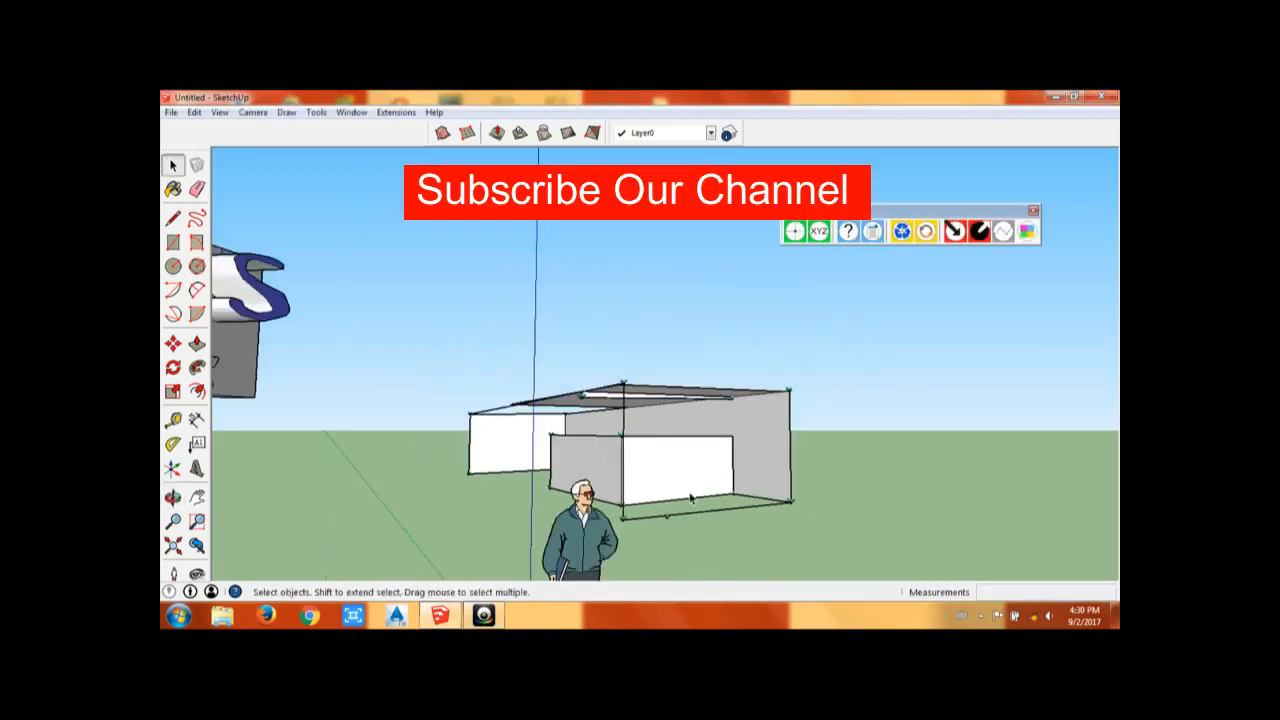
pyautogui.moveTo(722, 468); pyautogui.dragTo(597, 490, button='middle')
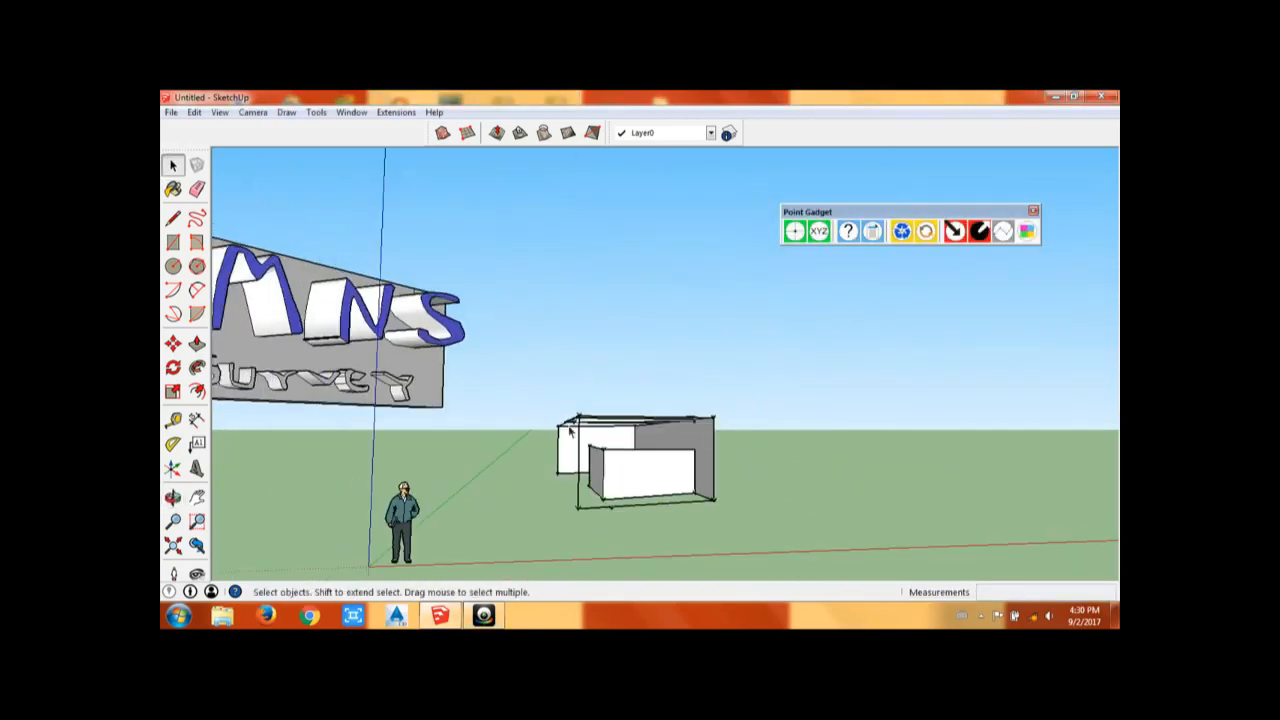
pyautogui.moveTo(563, 409)
pyautogui.mouseDown(button='middle')
pyautogui.moveTo(689, 418)
pyautogui.moveTo(673, 452)
pyautogui.moveTo(594, 451)
pyautogui.moveTo(562, 494)
pyautogui.moveTo(517, 503)
pyautogui.moveTo(515, 476)
pyautogui.moveTo(645, 485)
pyautogui.mouseUp(button='middle')
pyautogui.click(485, 615)
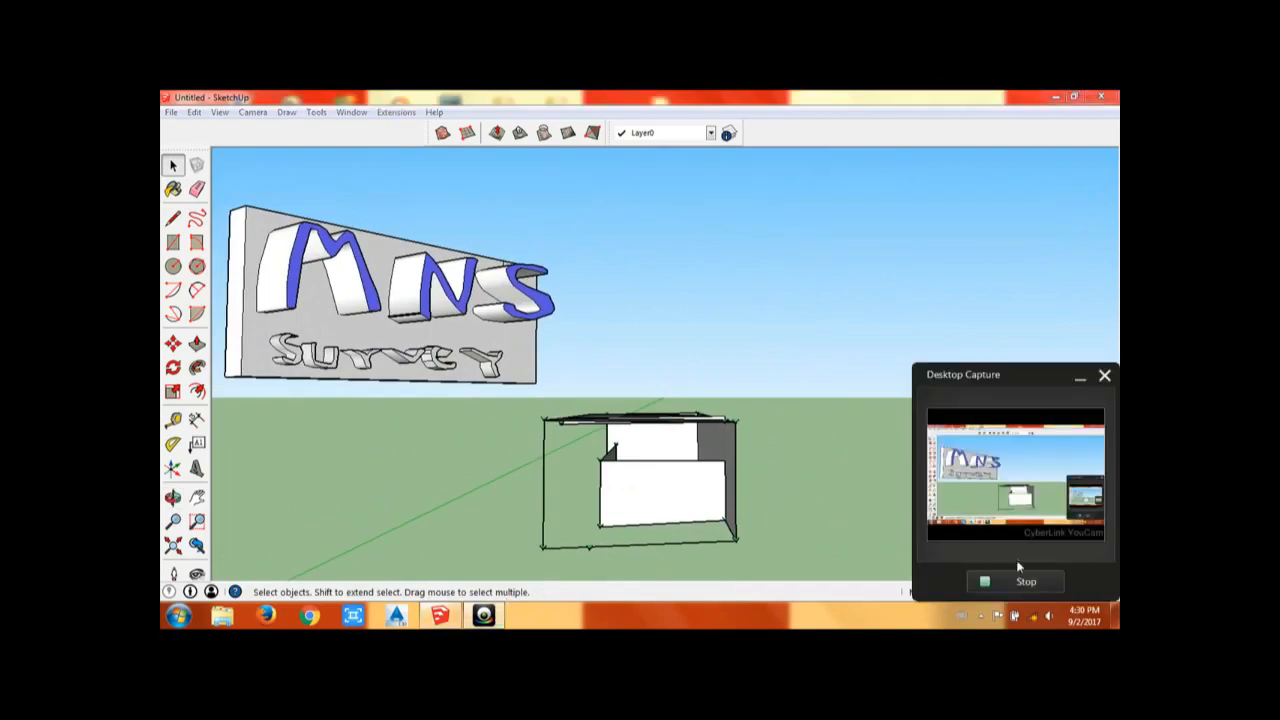